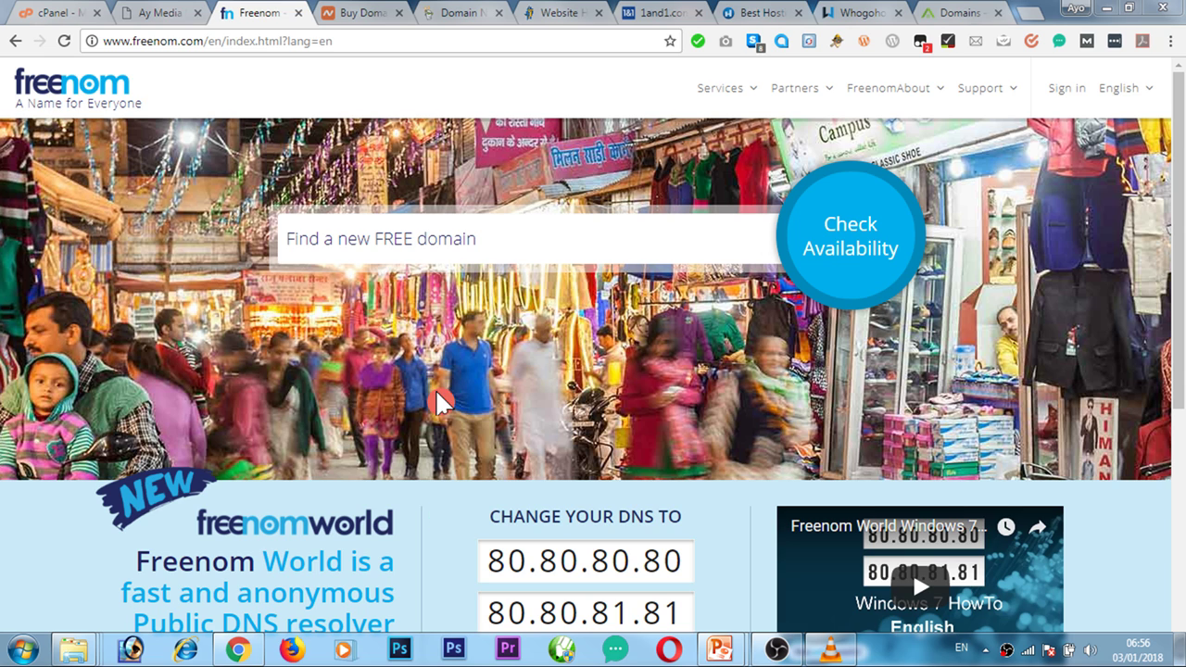
Browse the Namecheap, GoDaddy and HostGator pages, ending on the 1&1 domain offer page.
click(364, 14)
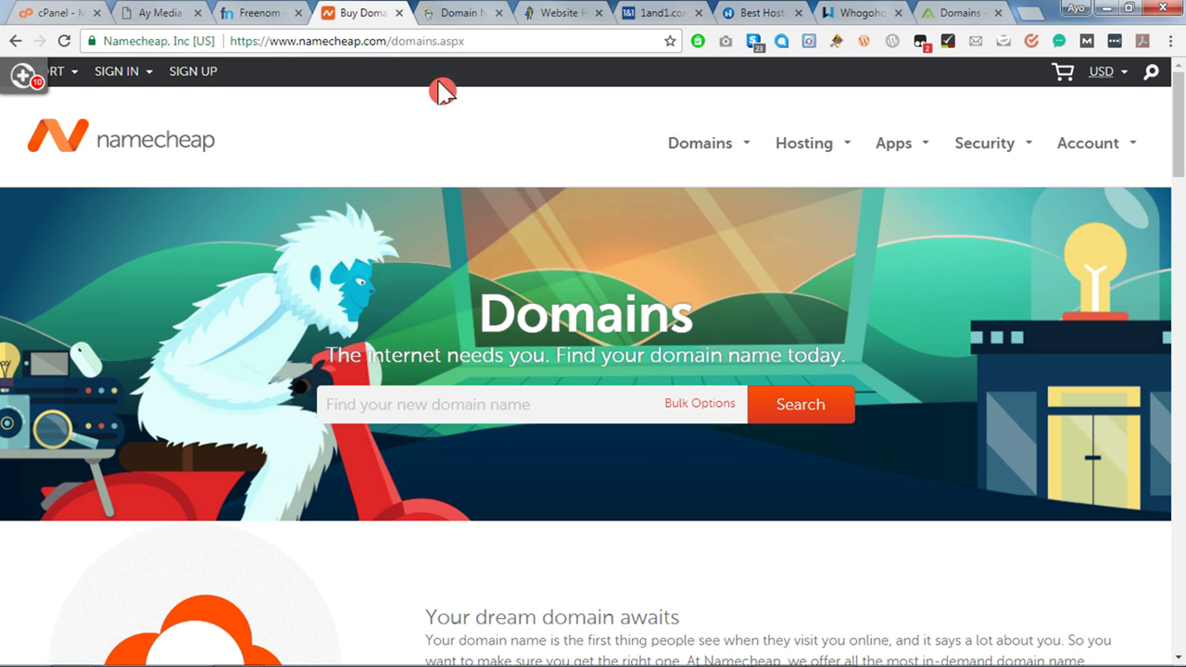
click(458, 22)
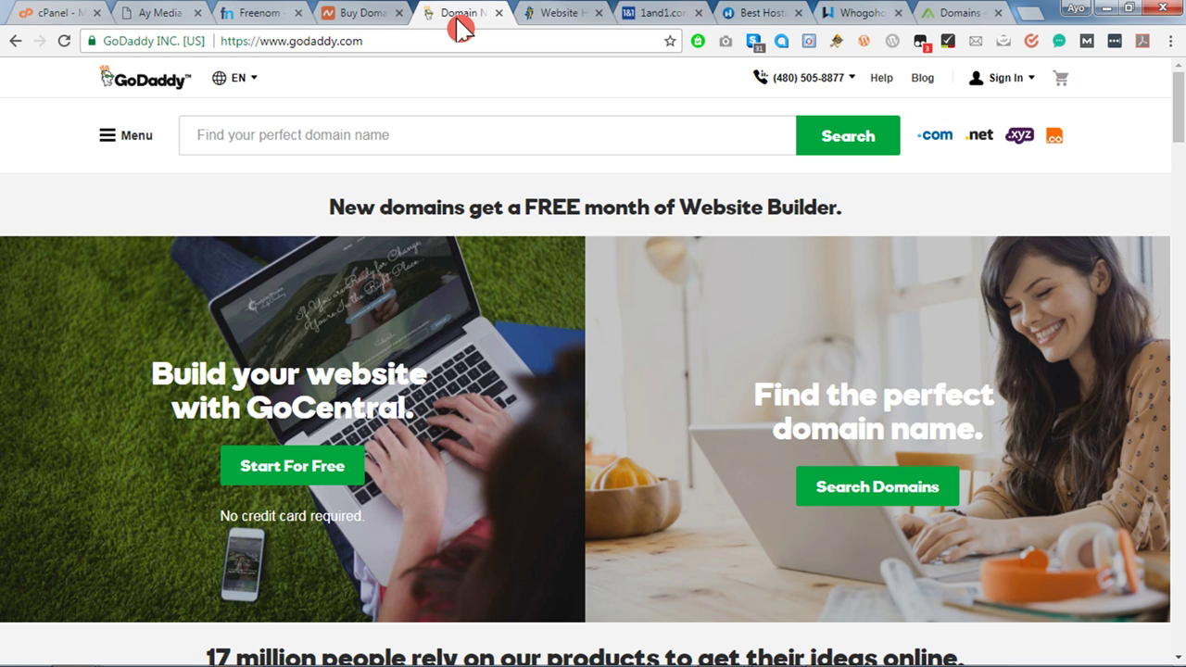
click(553, 16)
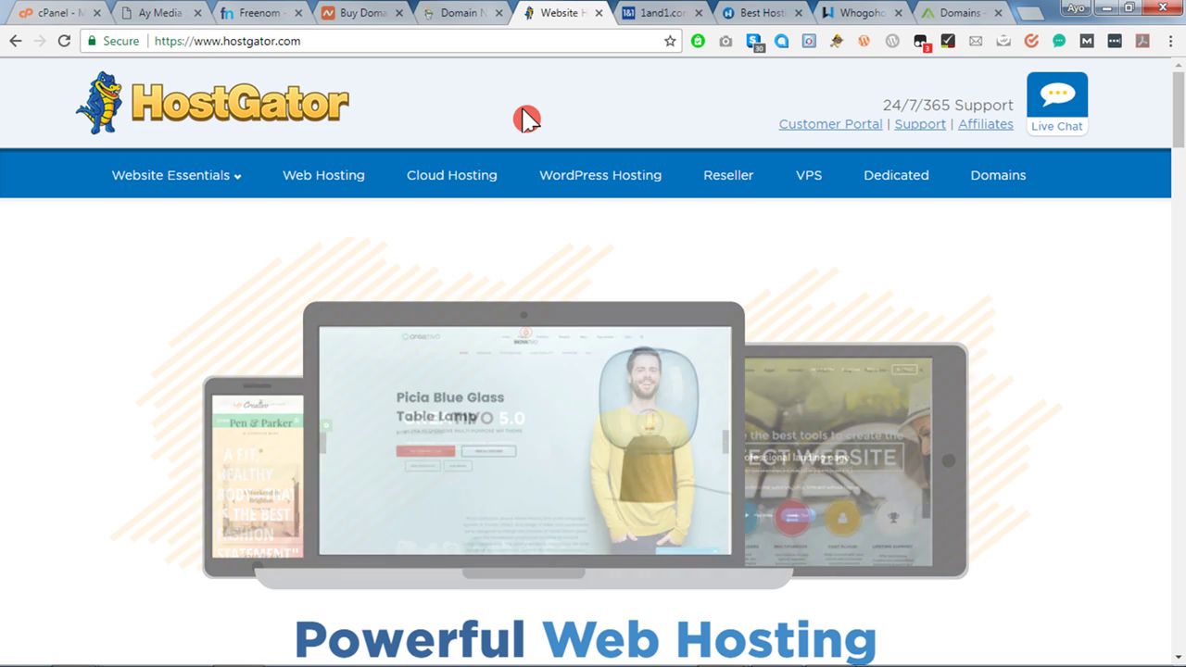
click(651, 17)
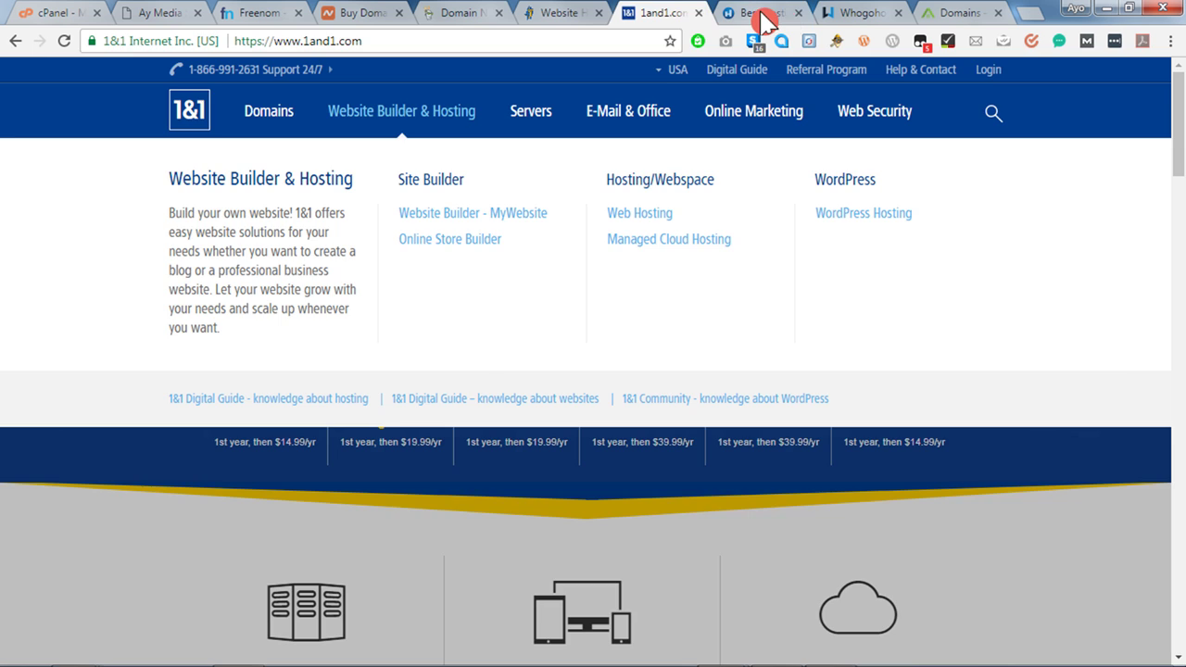
View the HostNowNow and Whogohost sites, then the aymediahost.net Domains page.
click(766, 17)
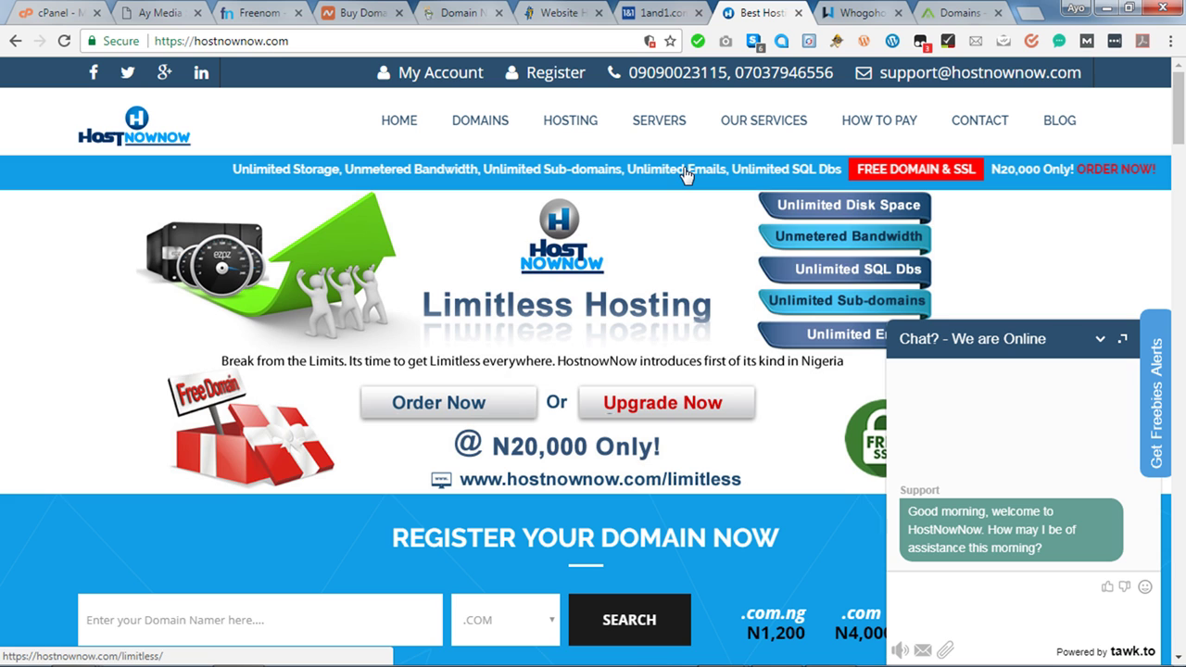
click(851, 15)
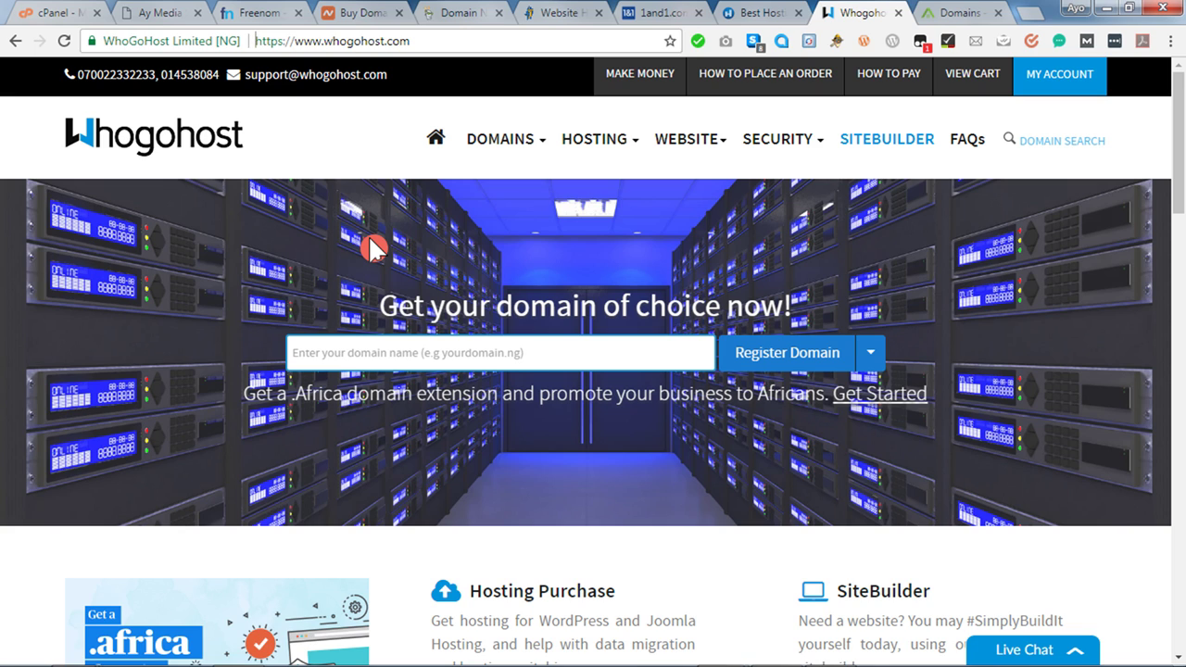
click(968, 15)
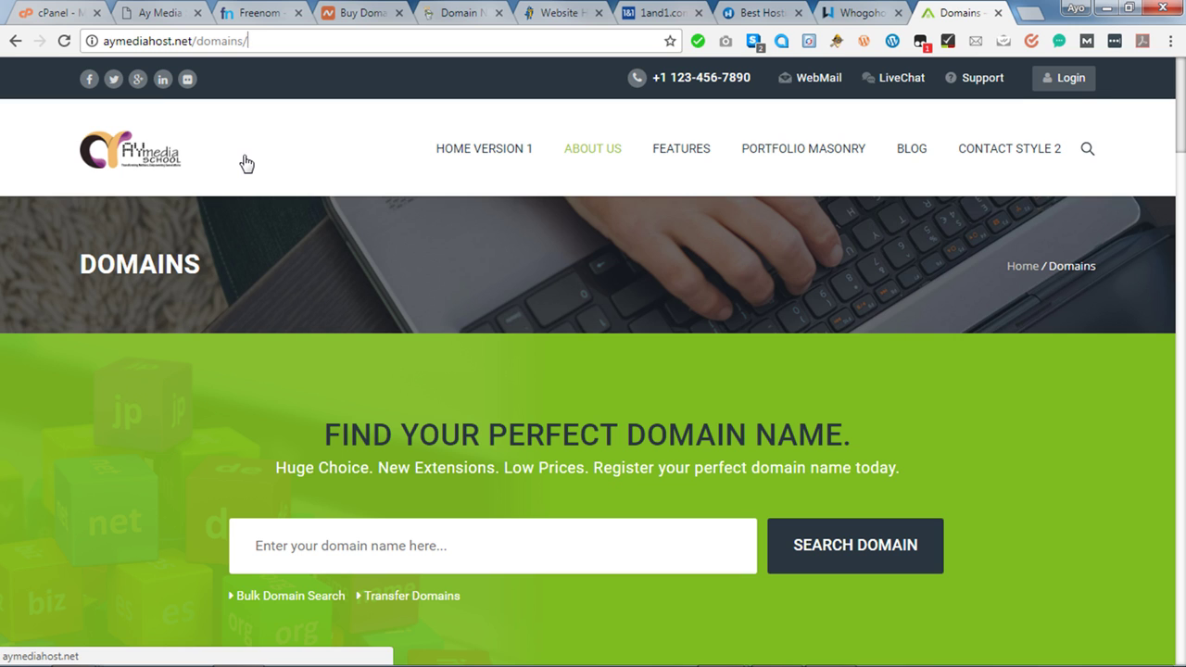
Check AY Media Host domain prices via About Us > Domains, then return to the homepage.
mouse_move(591, 153)
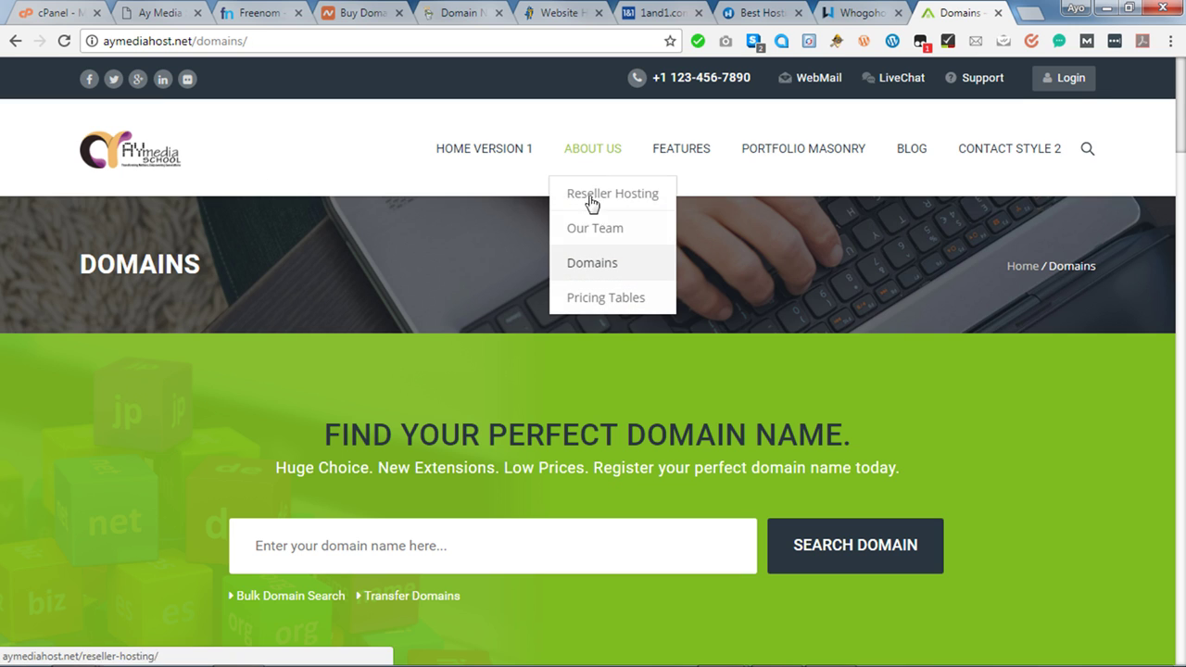
click(593, 267)
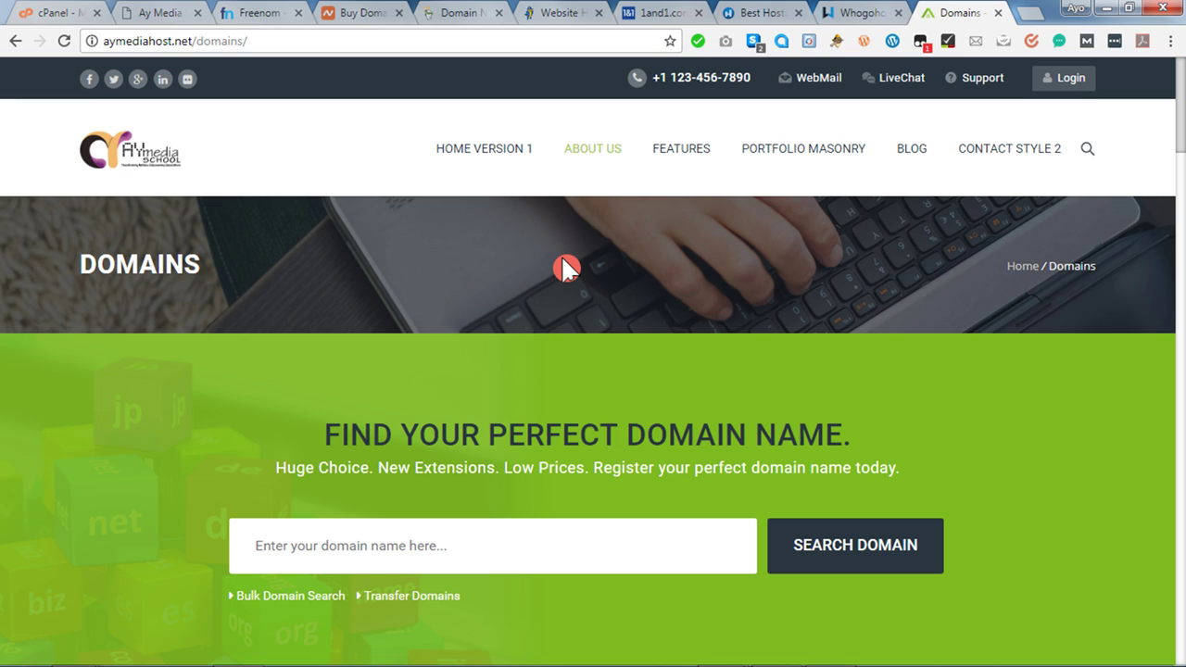
scroll(562, 257, down, 3)
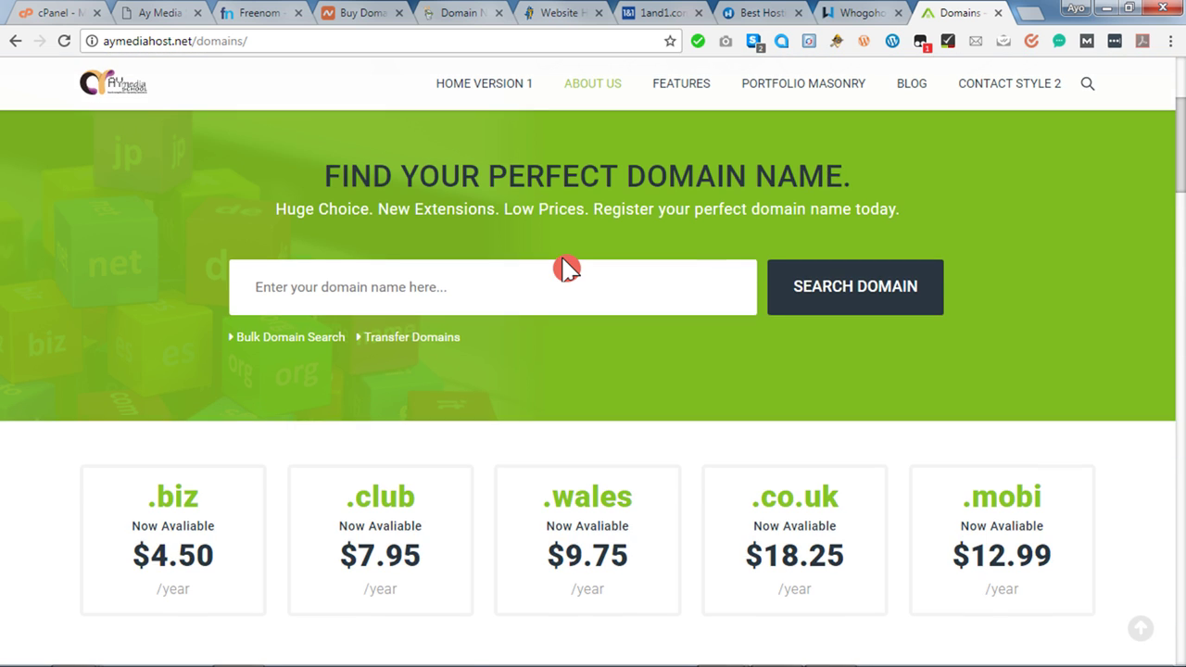
scroll(565, 268, up, 3)
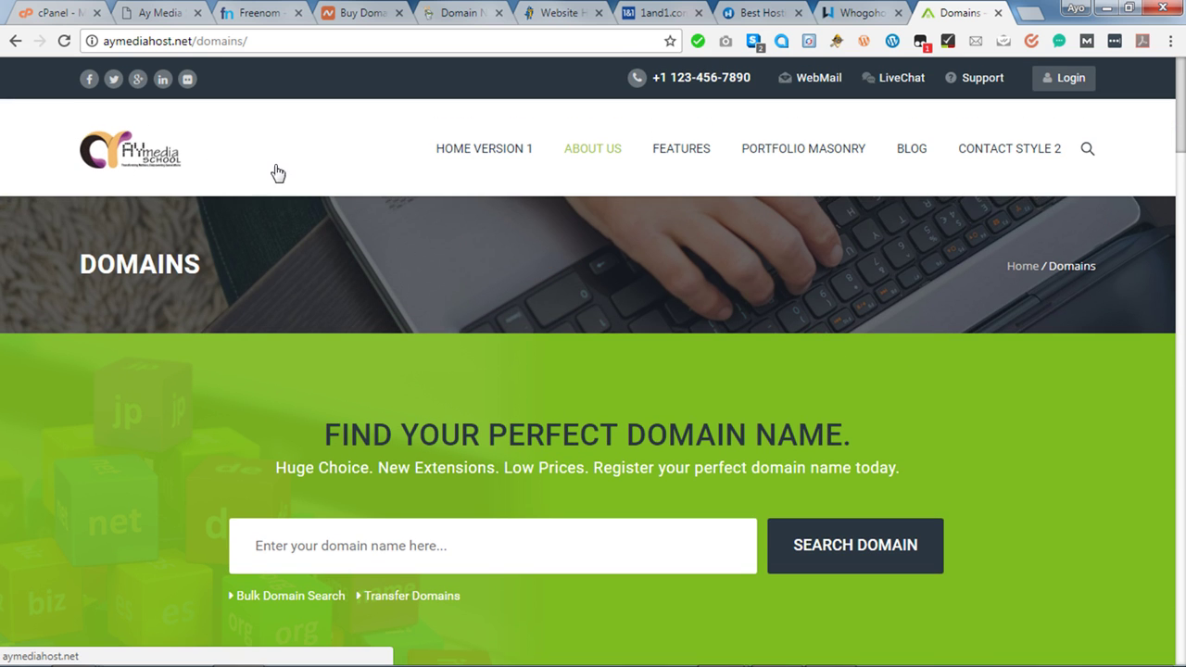
click(156, 169)
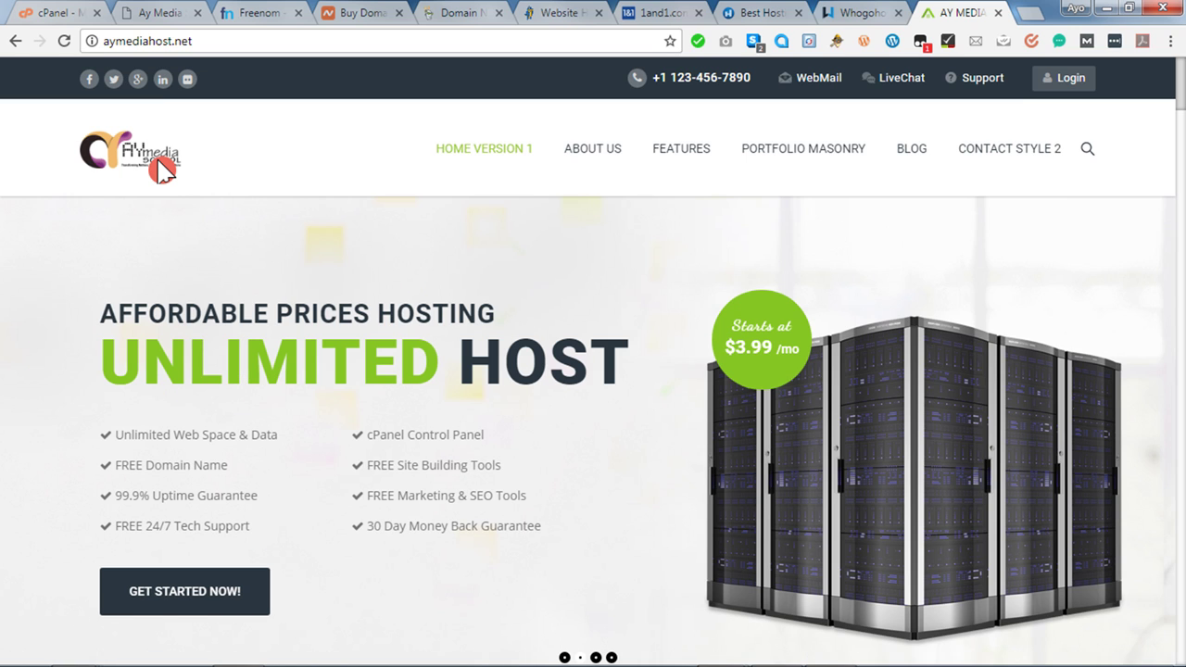
Search Freenom's free domain box for 'agokeado' and check its availability.
click(252, 13)
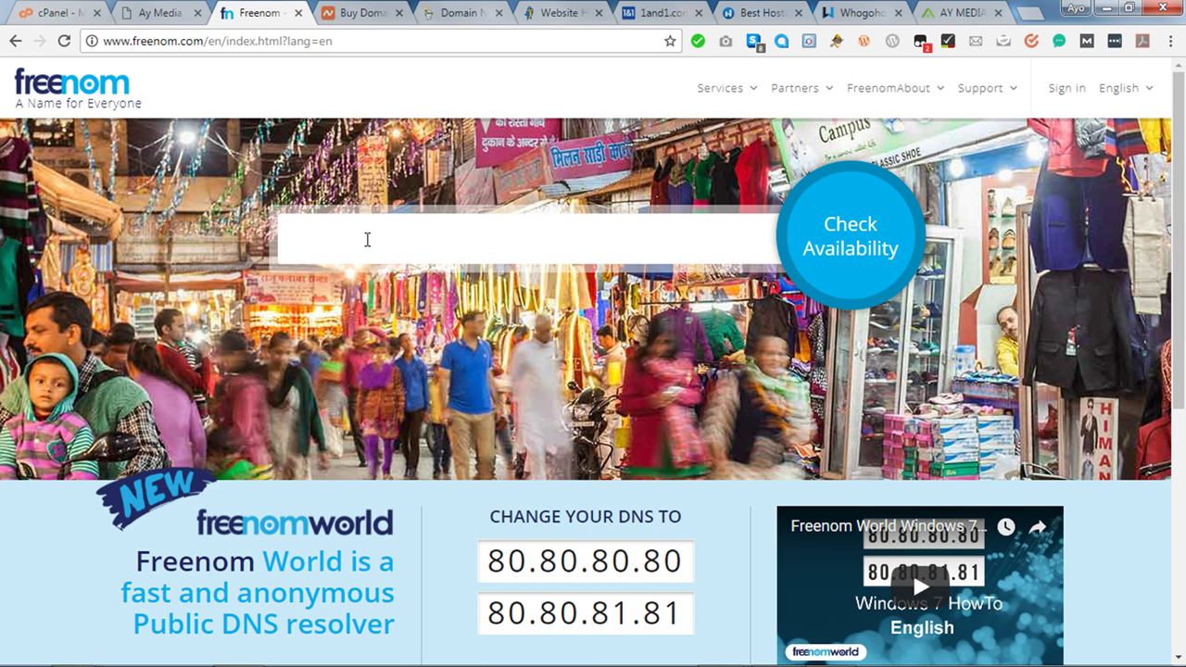
click(367, 239)
text(a)
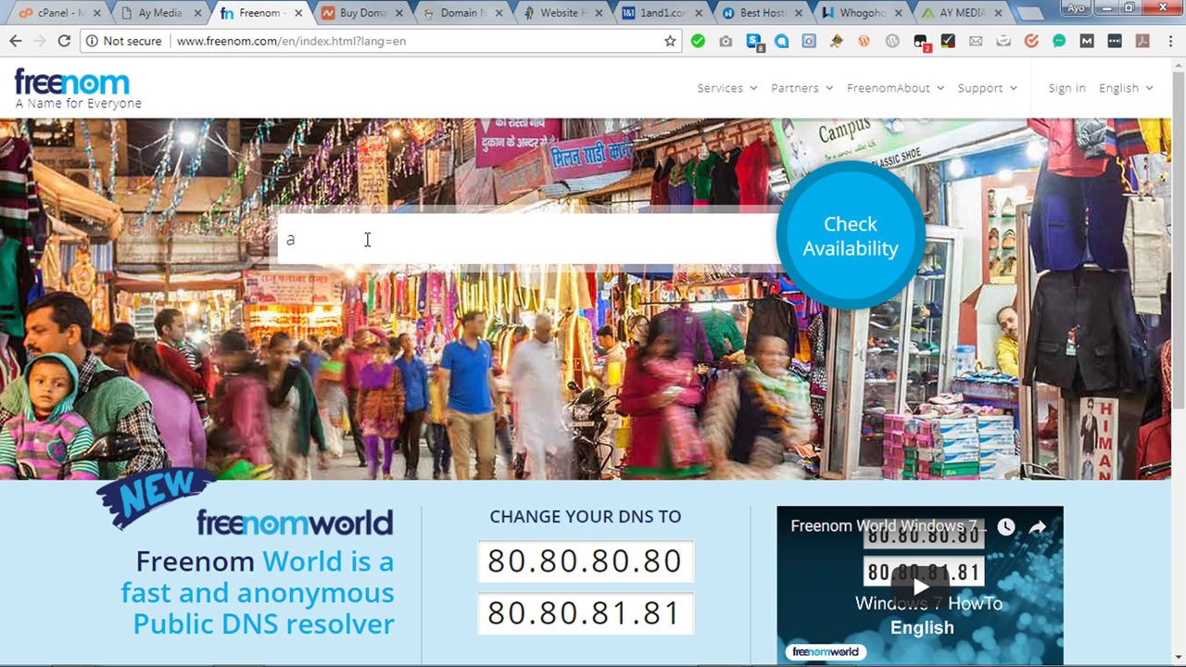
key(BackSpace)
text(ay)
key(BackSpace)
key(BackSpace)
text(ay)
key(BackSpace)
key(BackSpace)
text(agokeado)
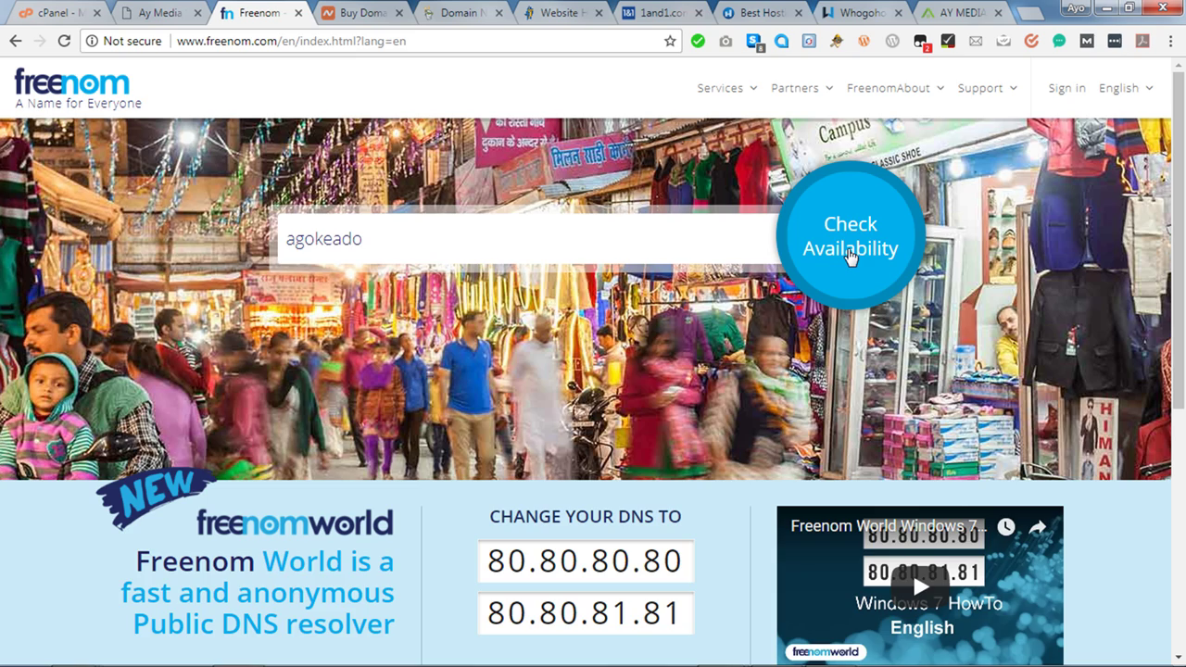
click(853, 258)
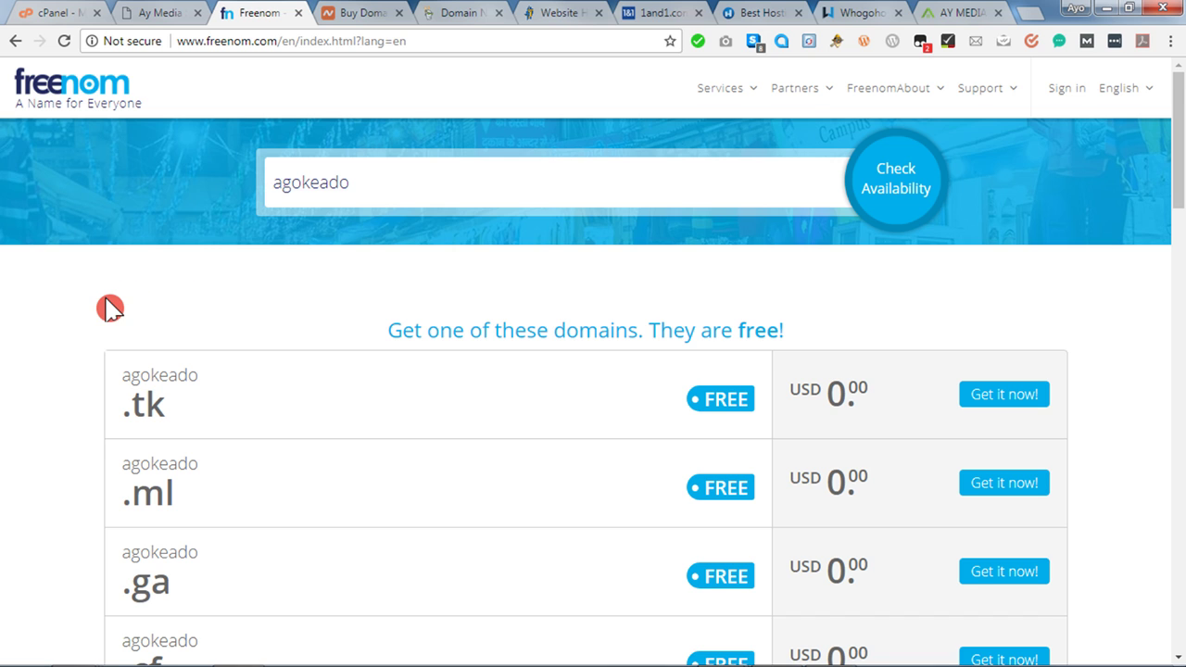
Compare the free .tk, .ml, .ga and .cf results for agokeado against paid options.
scroll(106, 306, down, 2)
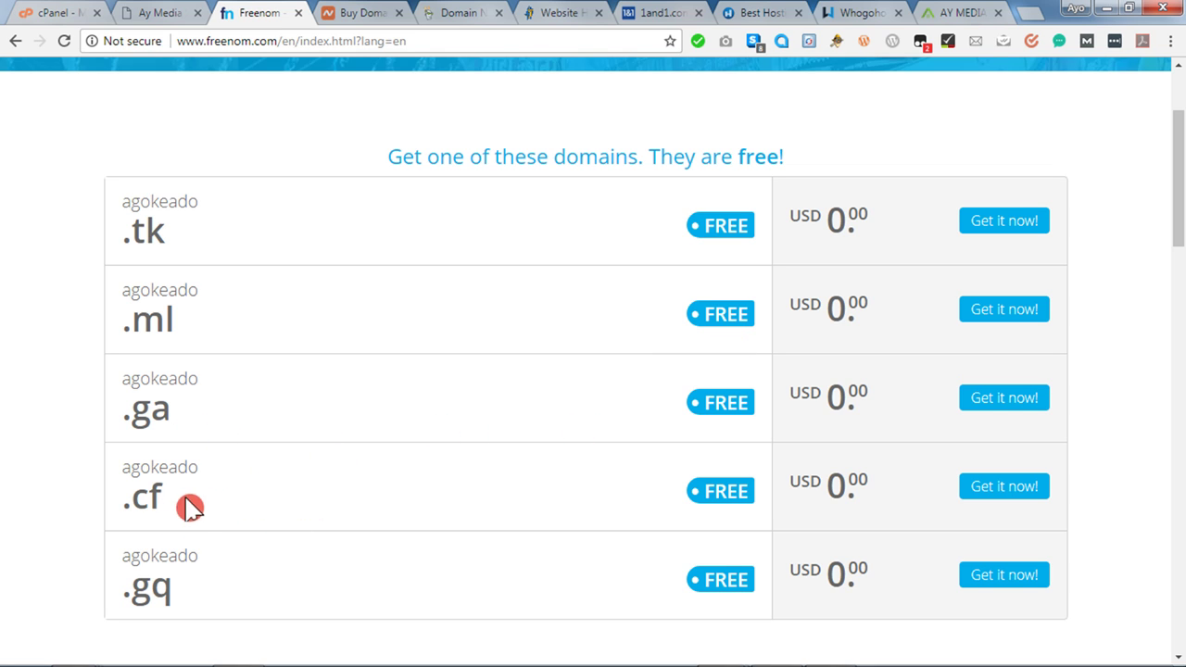
scroll(60, 403, down, 3)
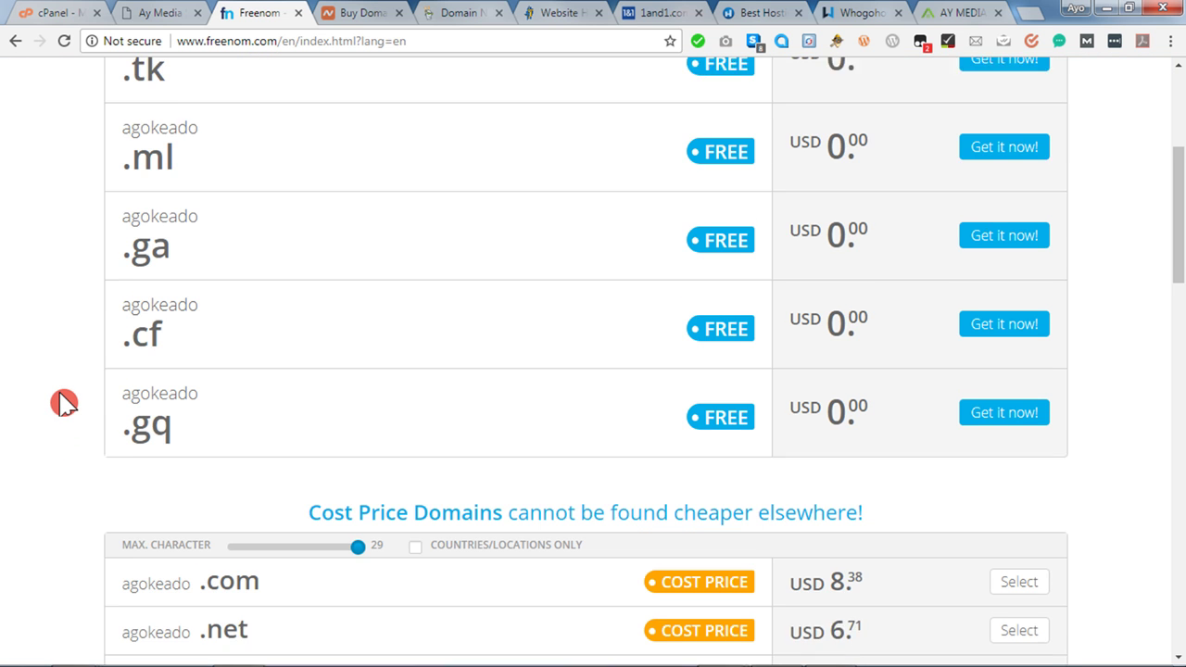
scroll(60, 403, down, 2)
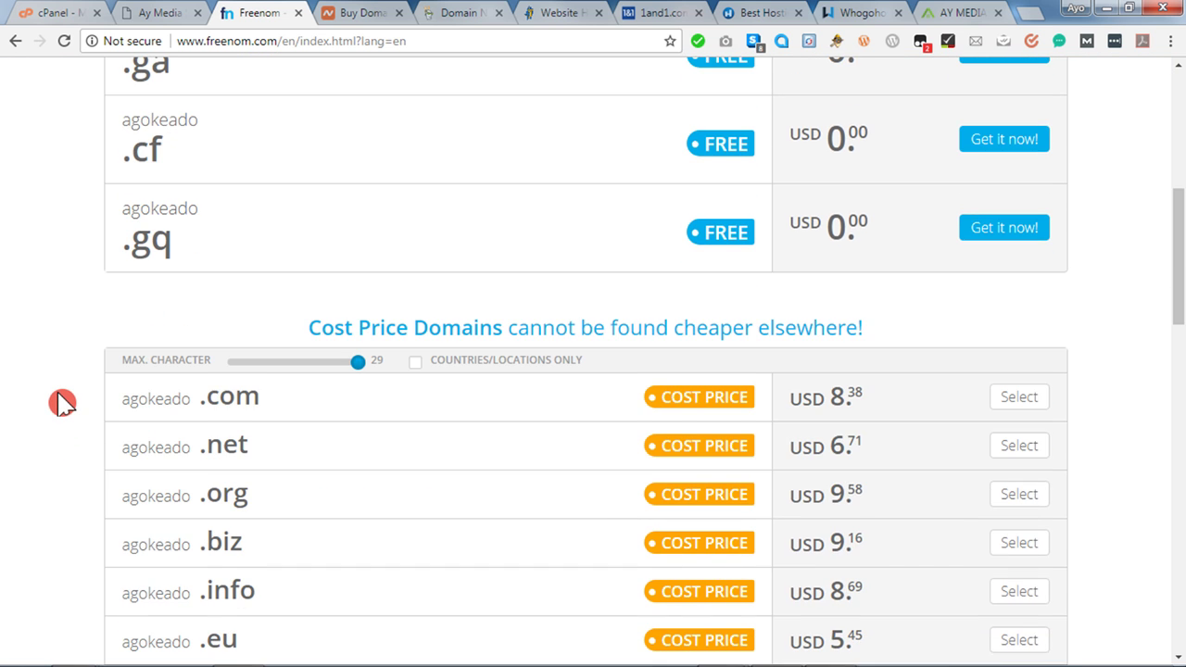
scroll(62, 403, up, 3)
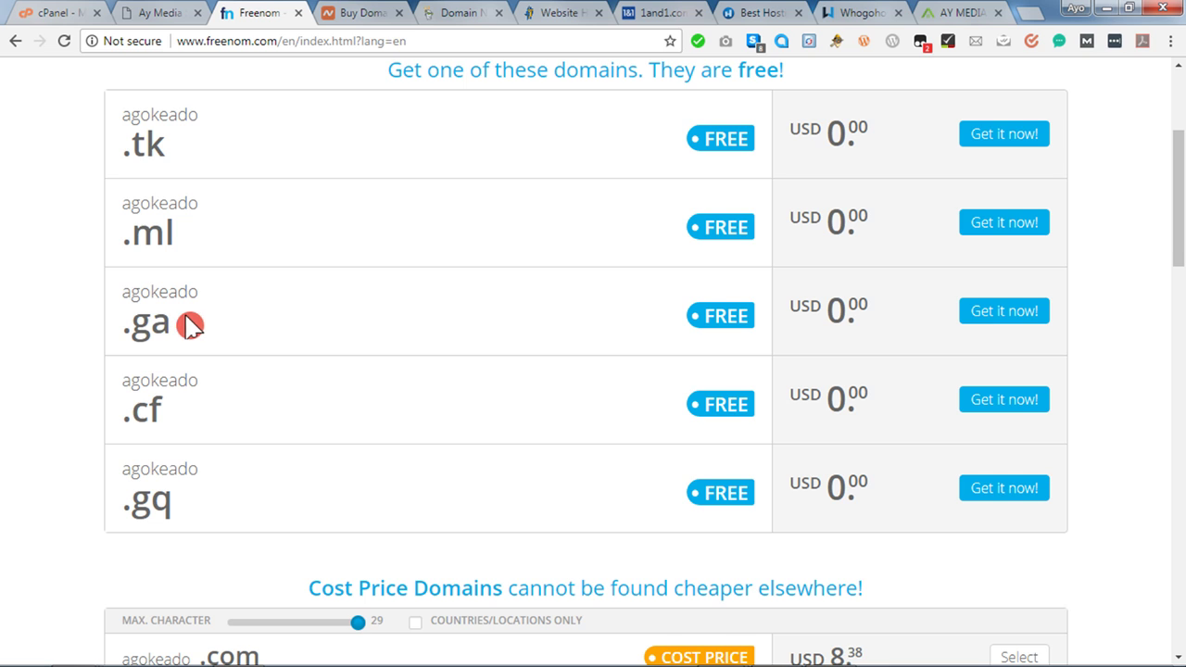
scroll(213, 344, down, 2)
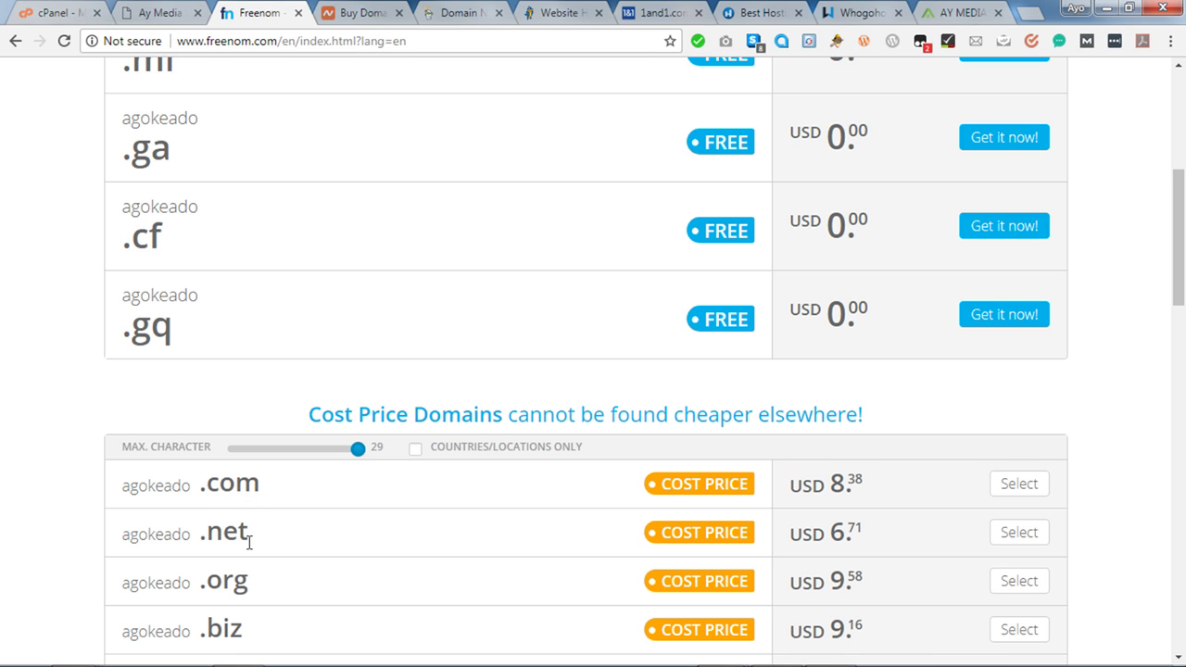
click(230, 604)
scroll(262, 580, down, 1)
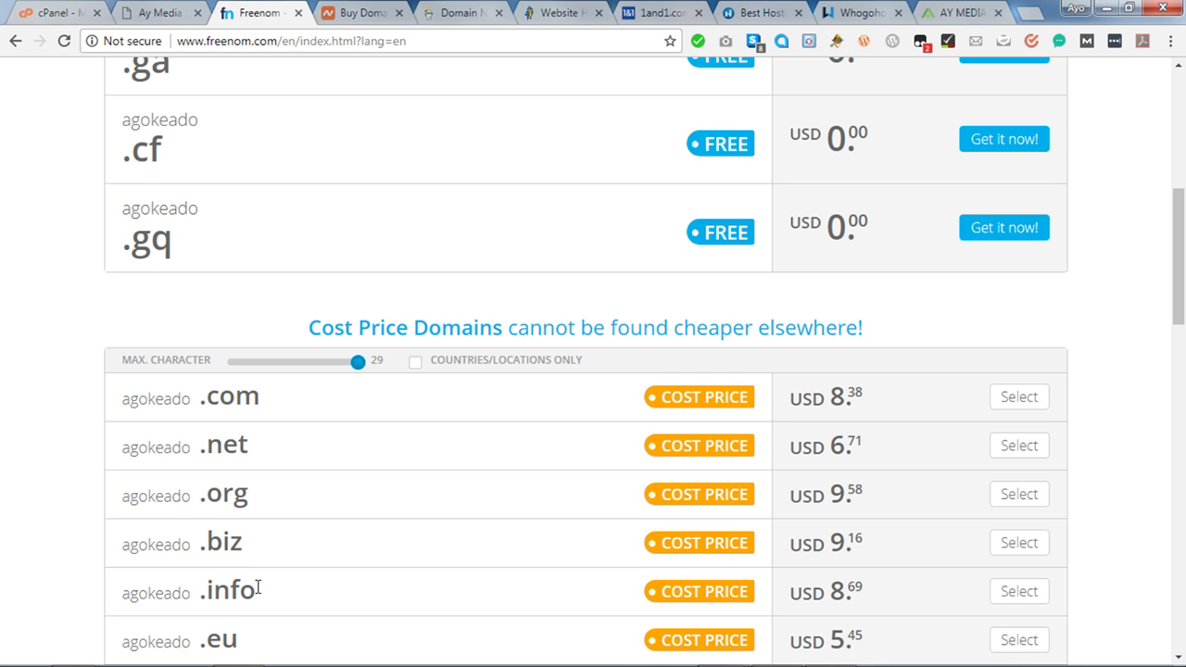
scroll(267, 599, up, 3)
scroll(267, 598, up, 1)
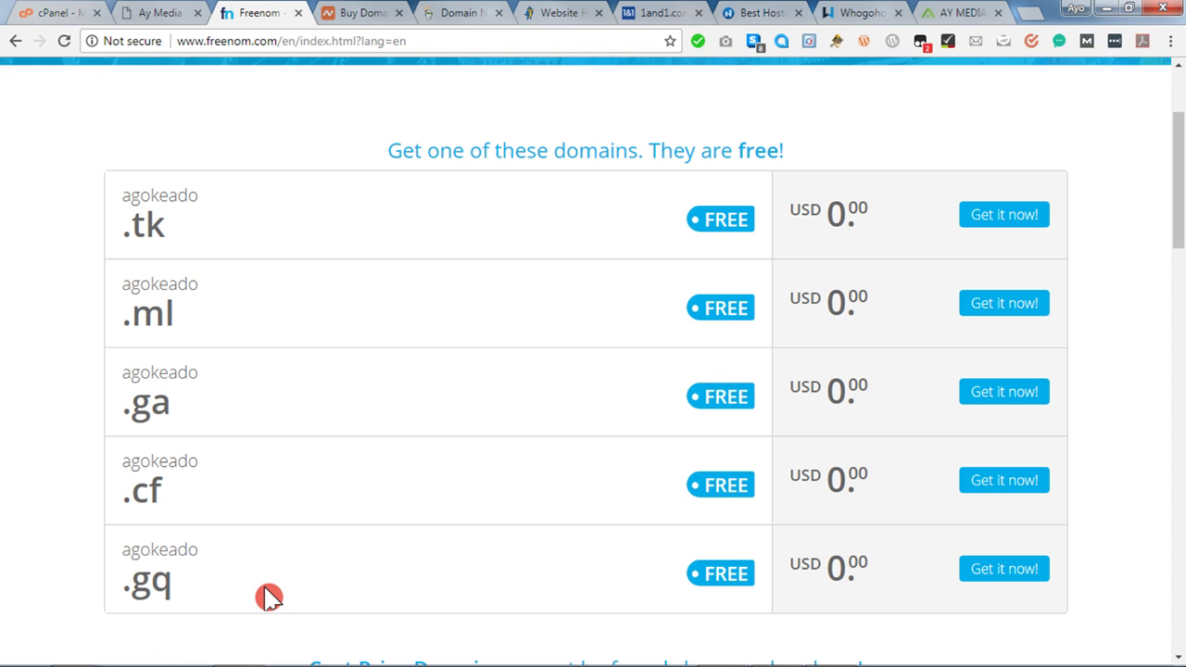
scroll(151, 451, up, 2)
scroll(316, 455, down, 1)
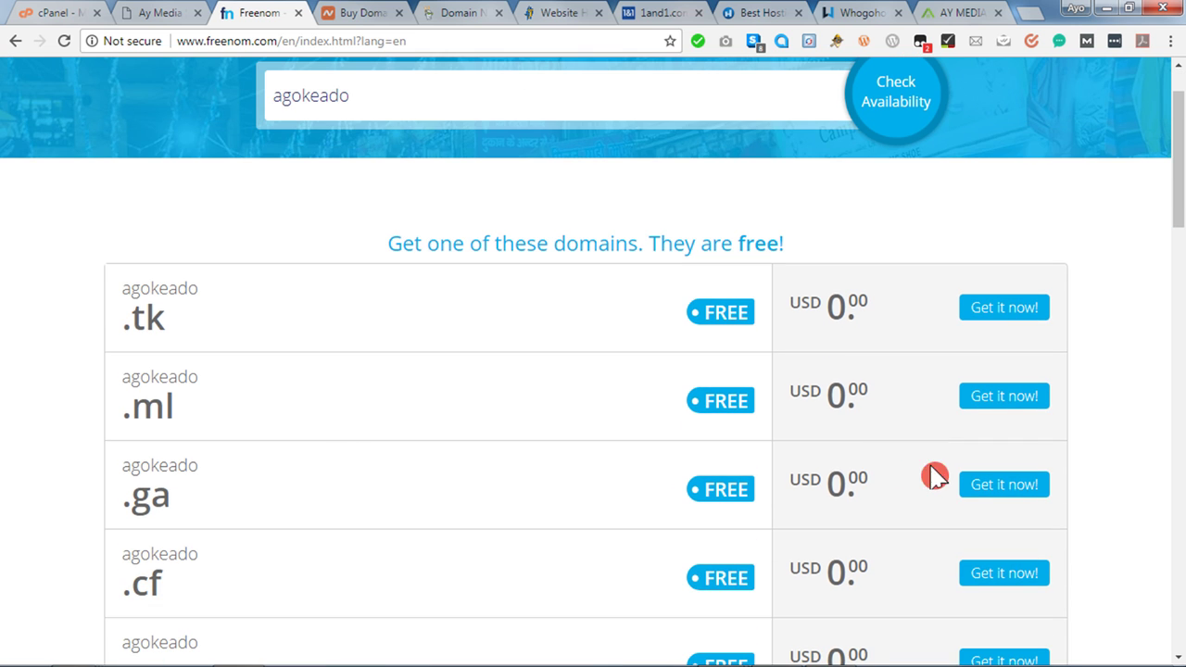
Select agokeado.ga with 'Get it now!' and proceed to checkout.
click(993, 489)
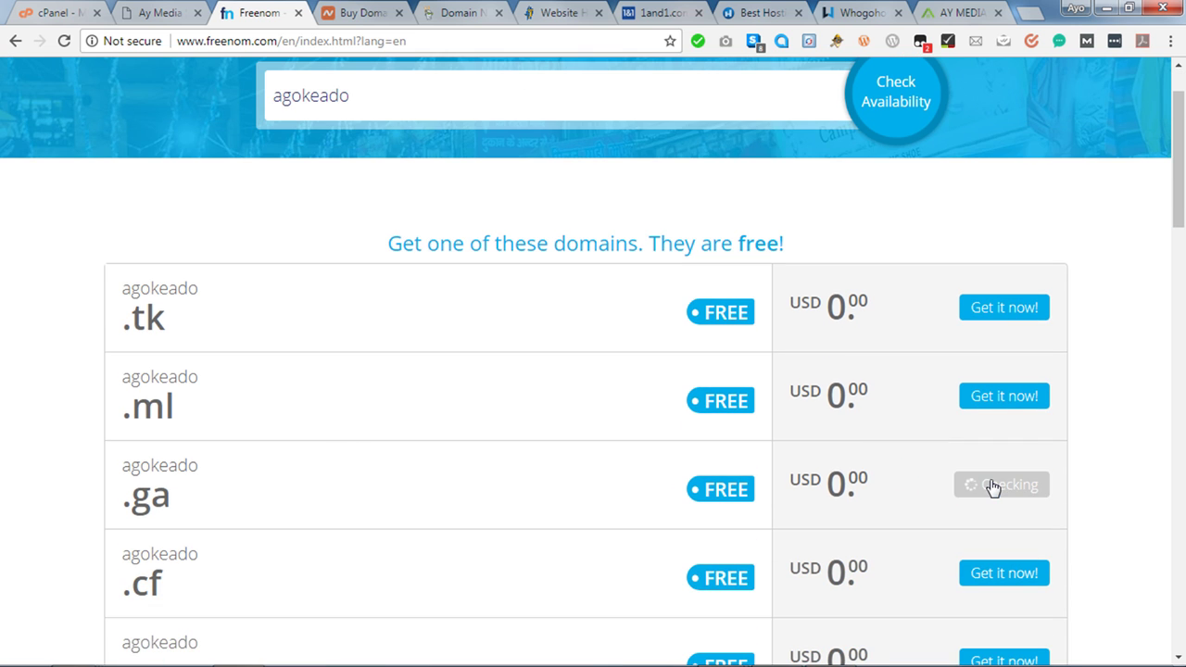
scroll(1112, 407, up, 1)
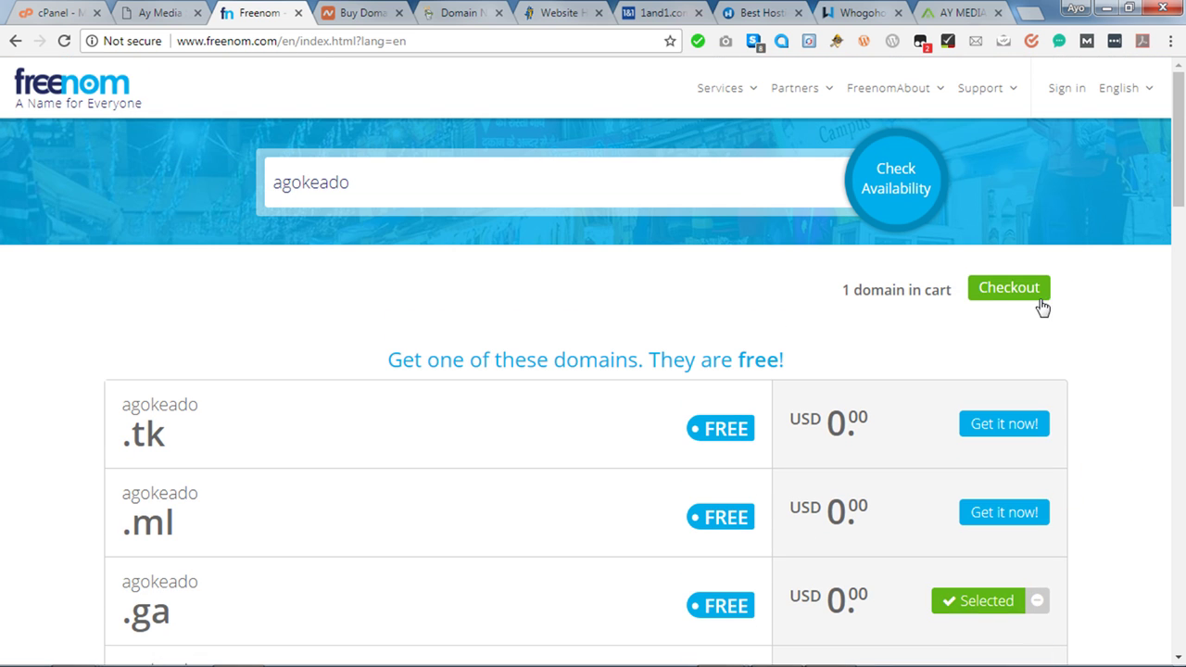
click(1001, 298)
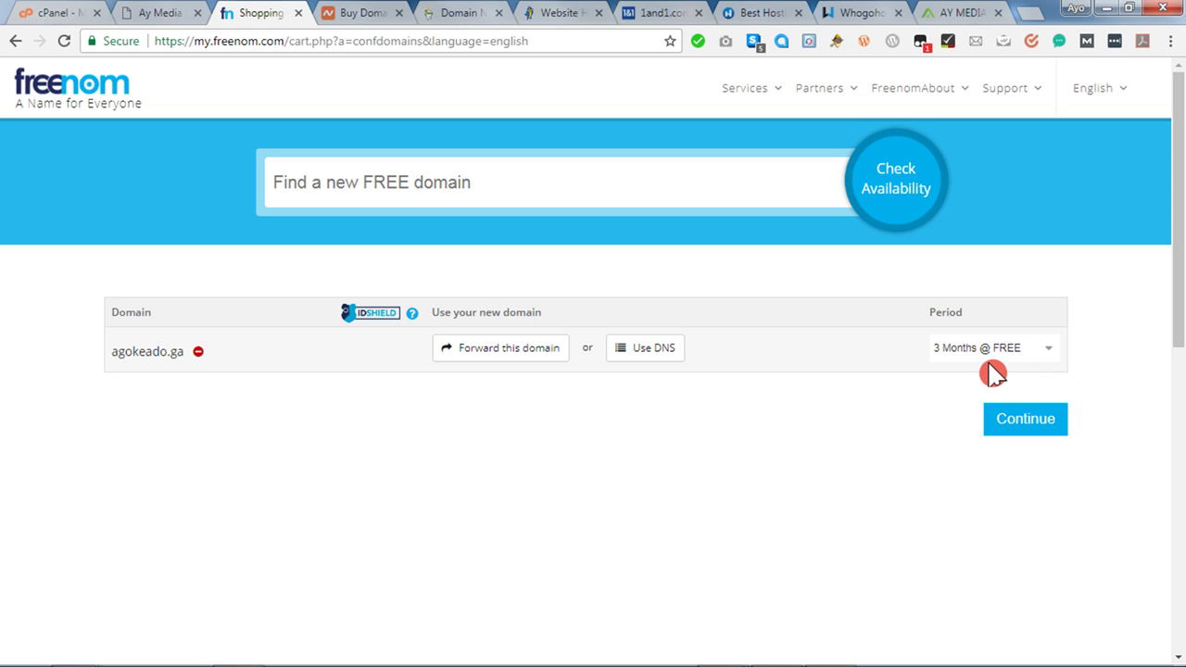
Change agokeado.ga's registration period from 3 months to '12 Months @ FREE'.
click(1054, 358)
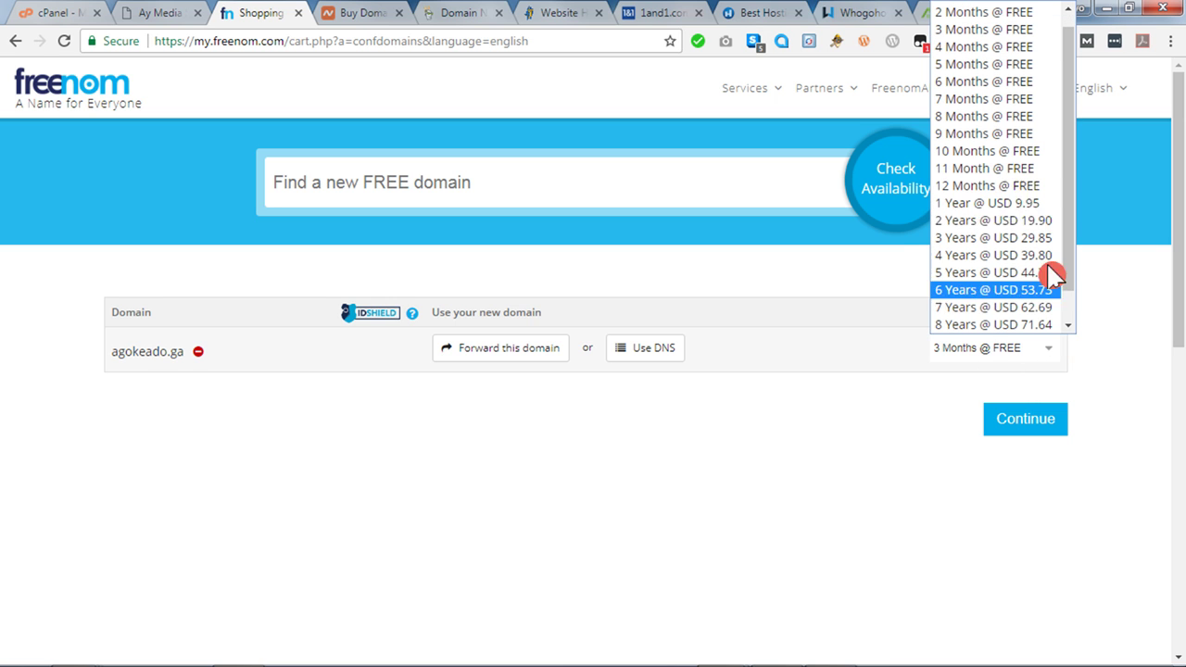
click(1018, 188)
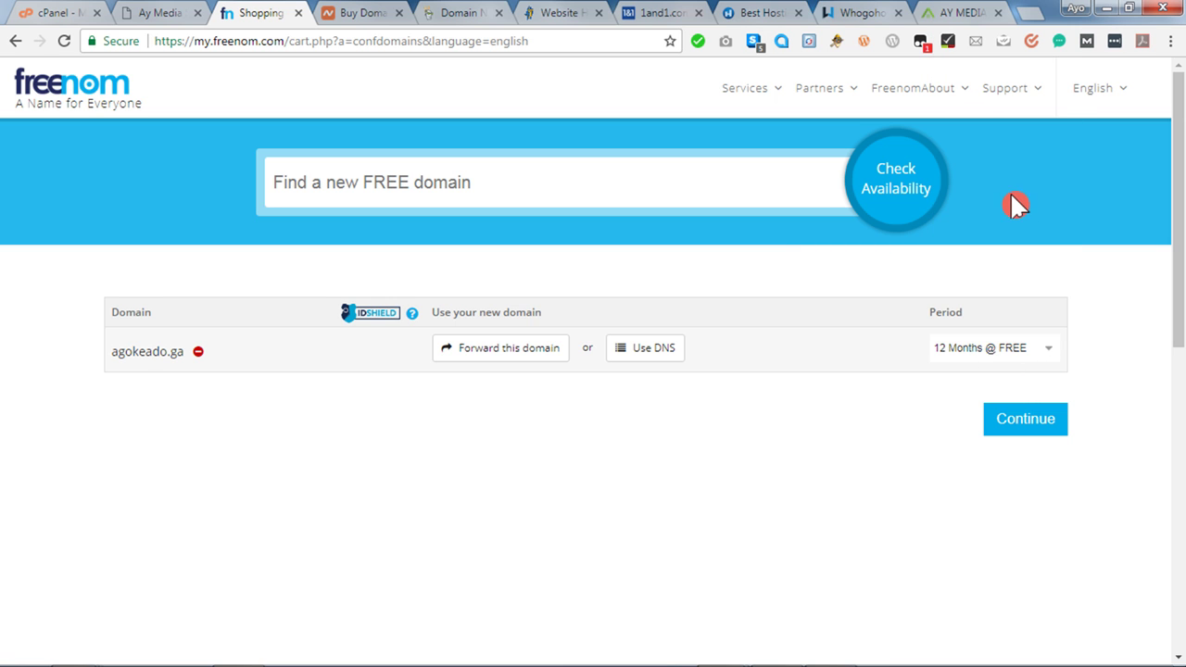
Continue to Review & Checkout, where agokeado.ga totals $0.00USD.
click(1036, 425)
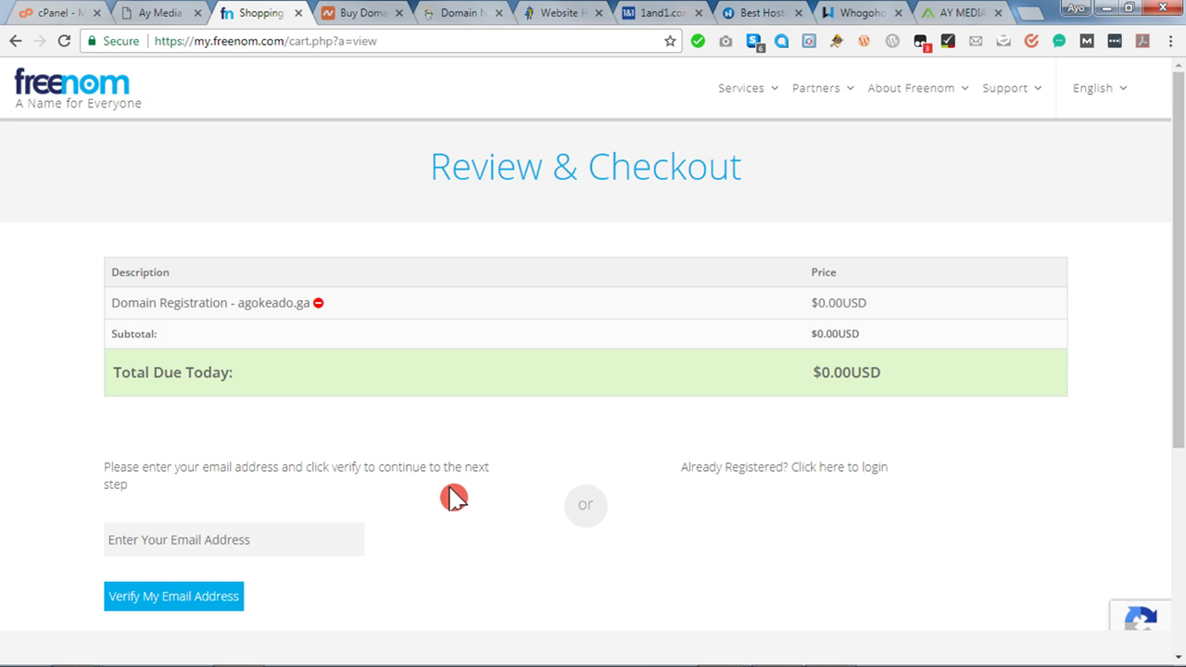
Type the account e-mail address into the 'Enter Your Email Address' field.
click(137, 547)
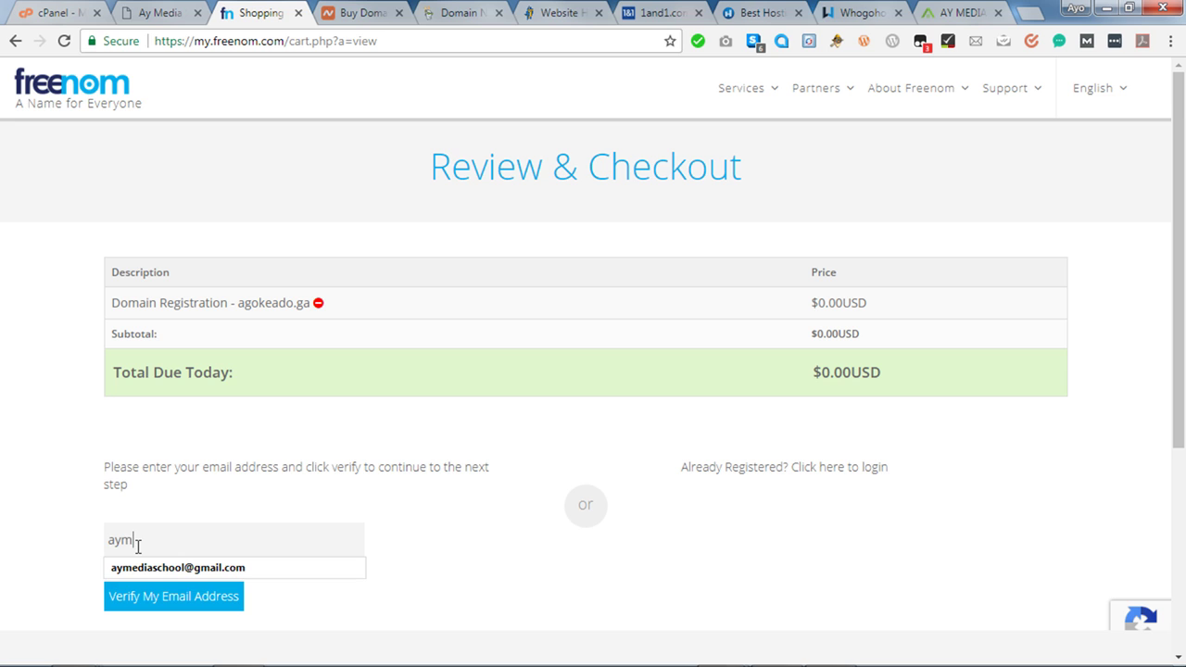
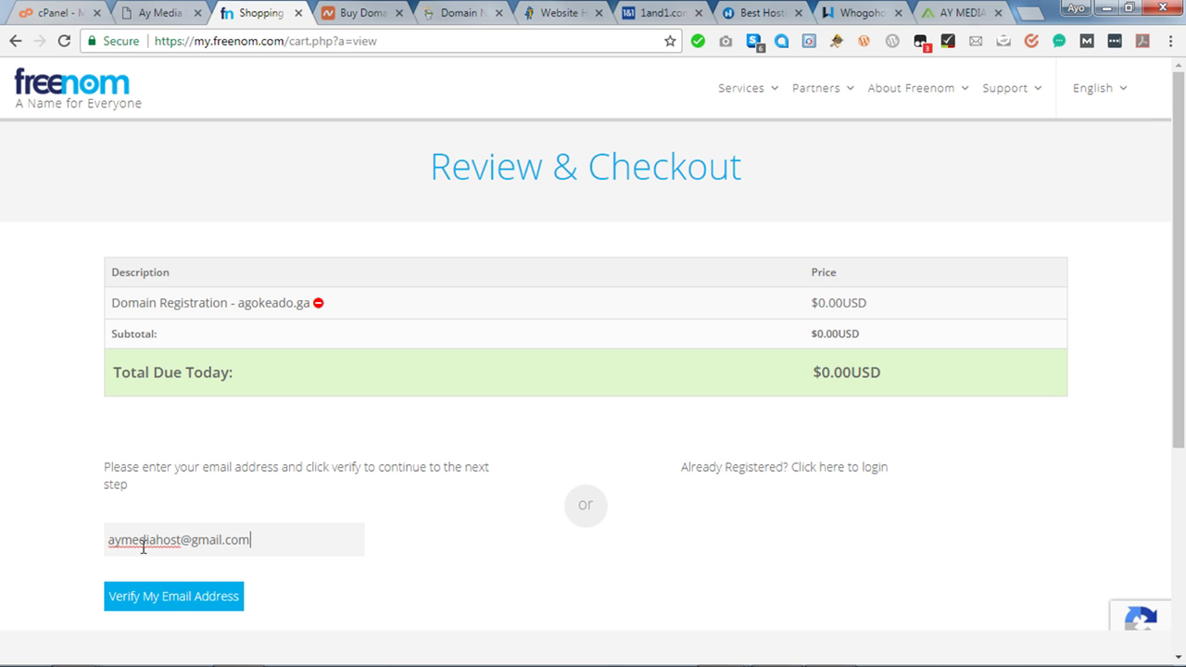
Request e-mail verification and pass the reCAPTCHA by ticking the three traffic-light tiles.
click(182, 593)
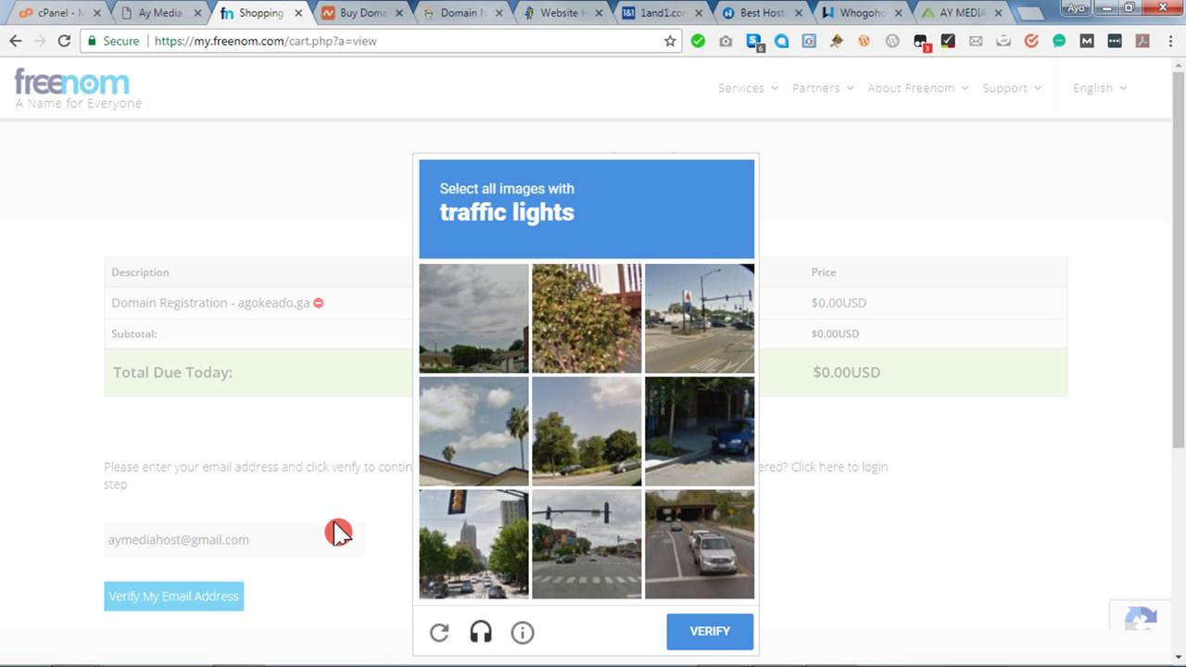
scroll(1083, 451, down, 1)
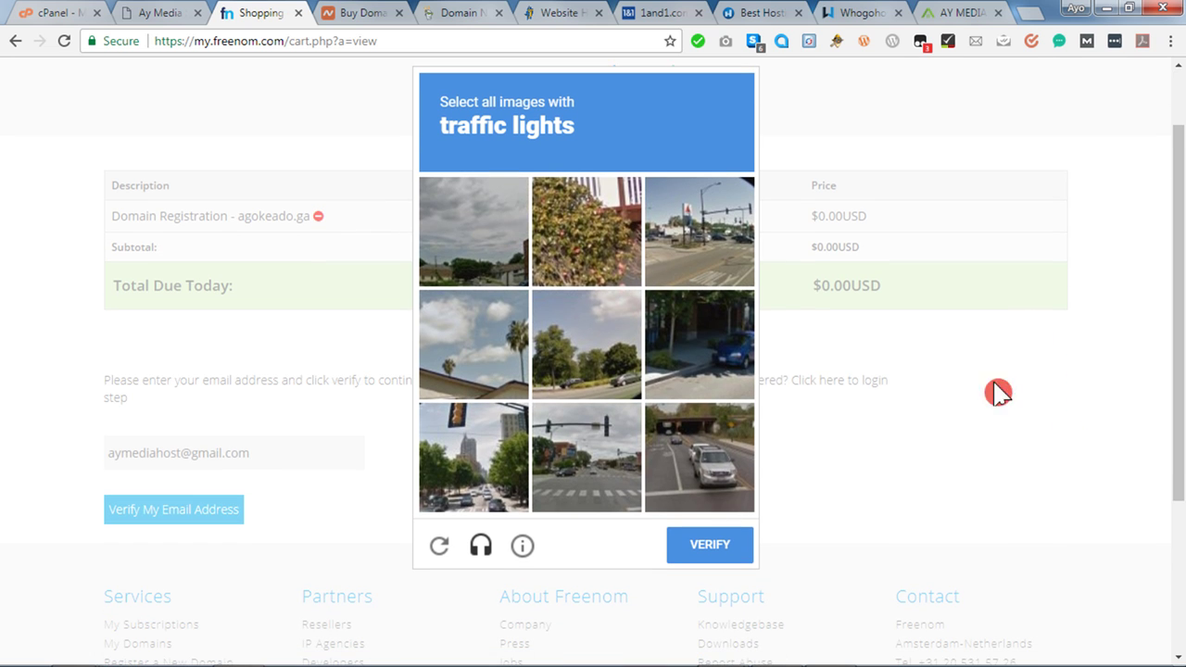
click(709, 264)
click(600, 456)
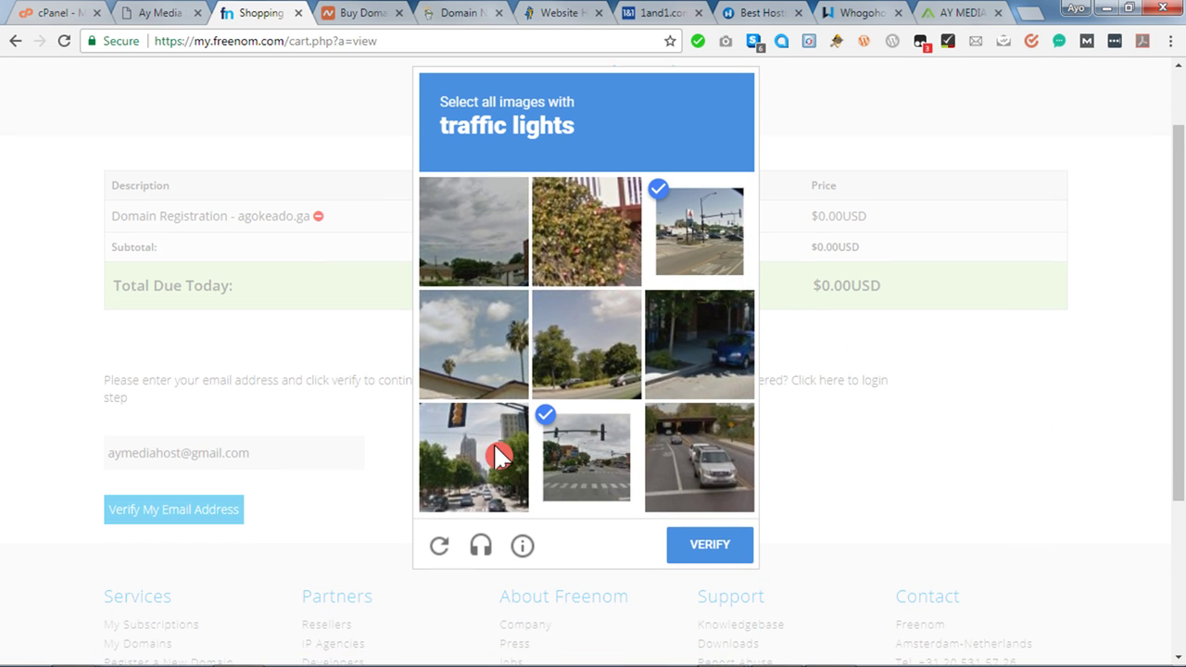
click(482, 463)
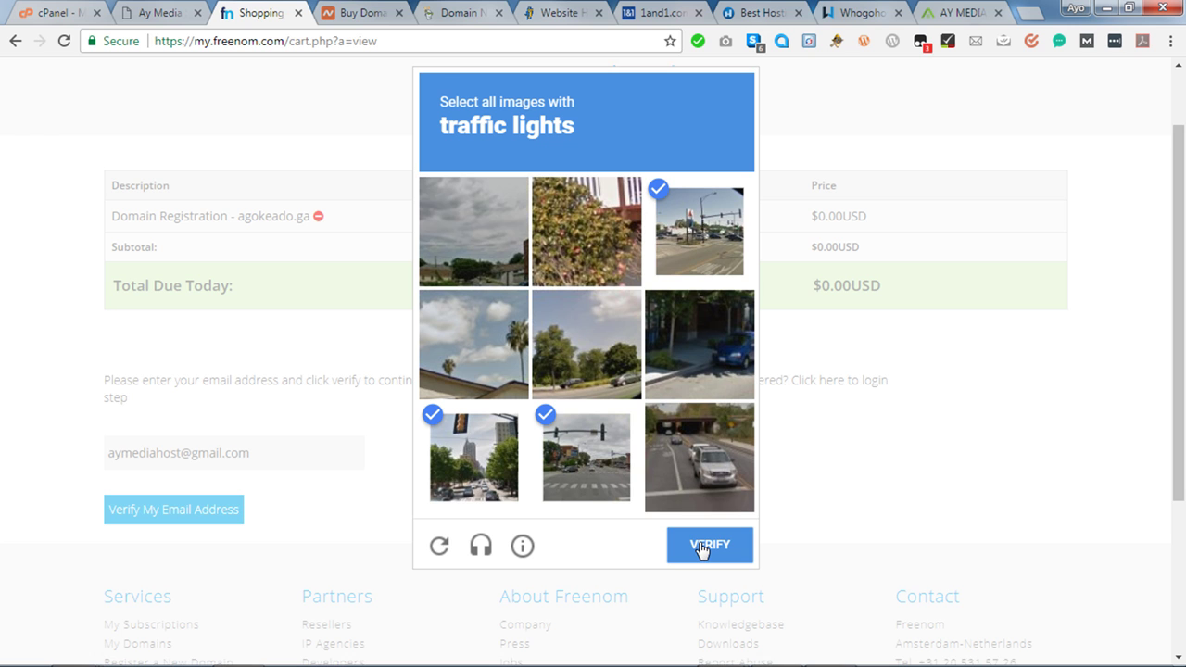
click(704, 549)
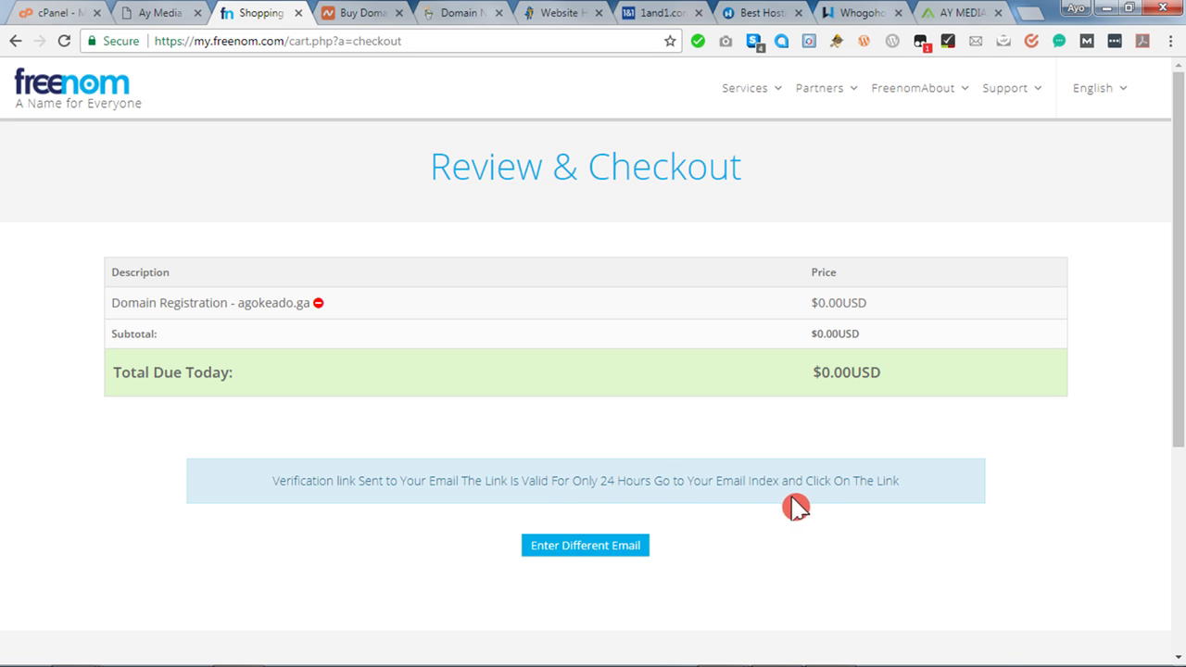
Search Google for 'gmail' in a new tab and show the signed-in Google accounts.
click(1030, 13)
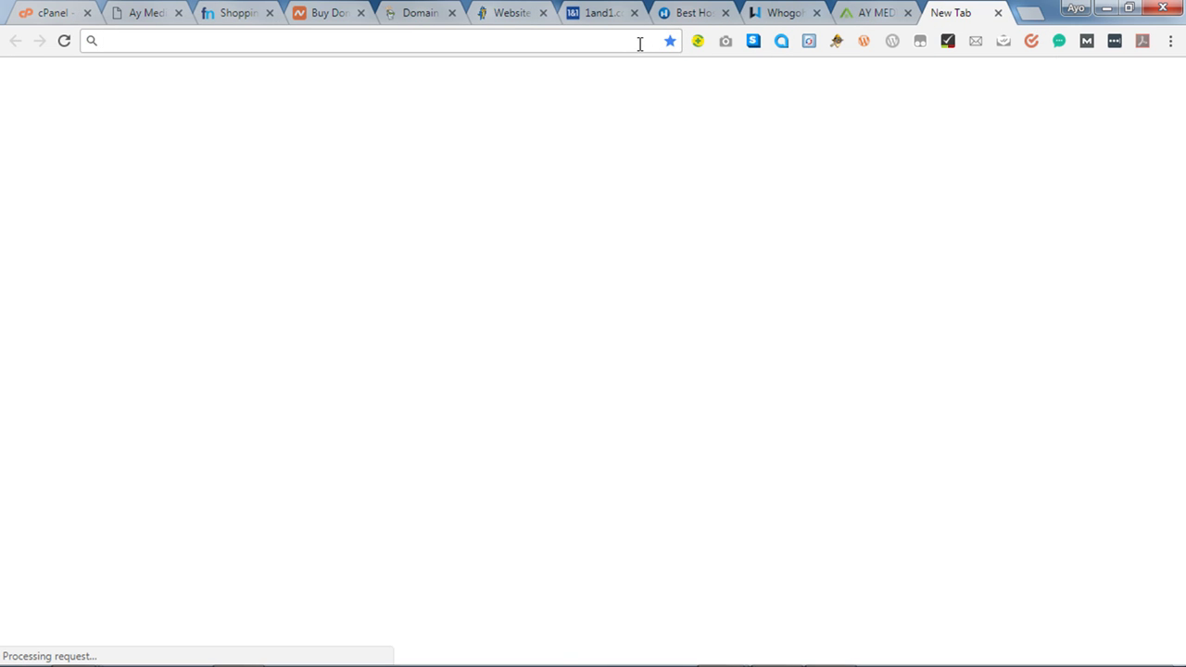
text(gmail)
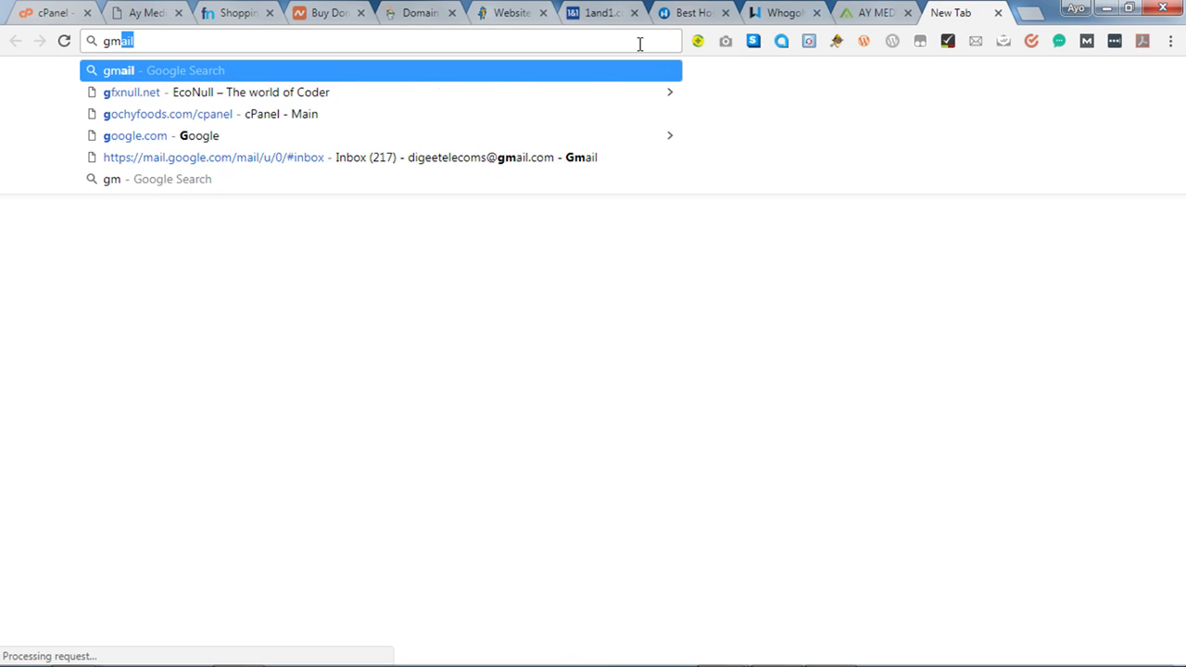
key(Return)
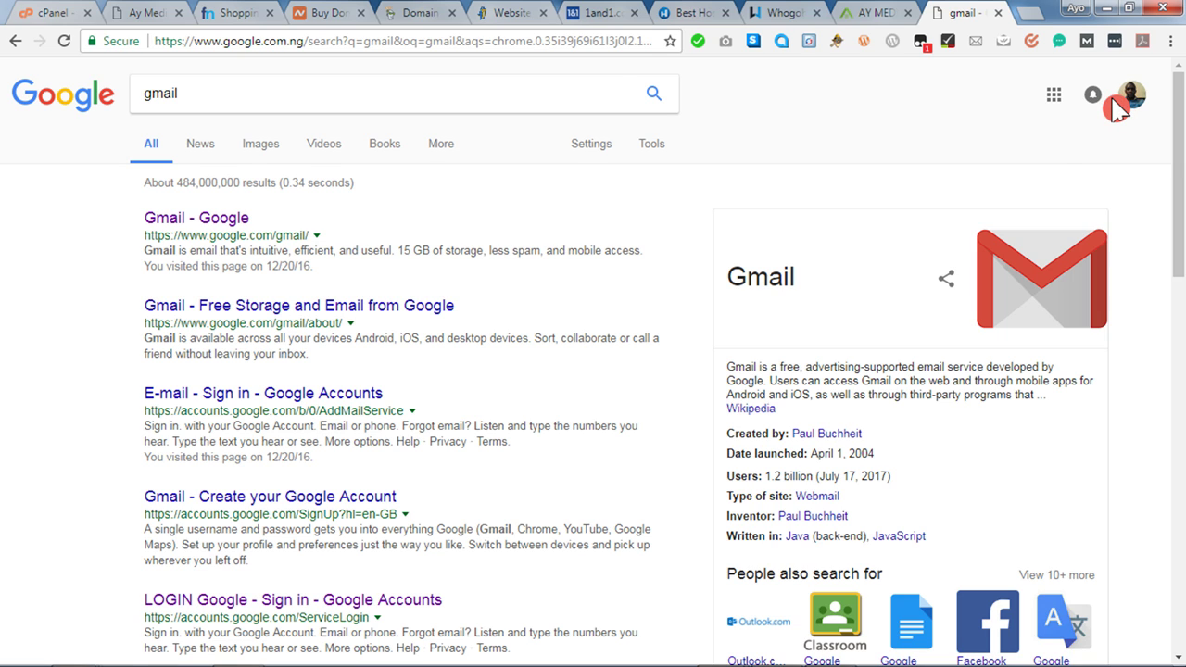
click(1131, 98)
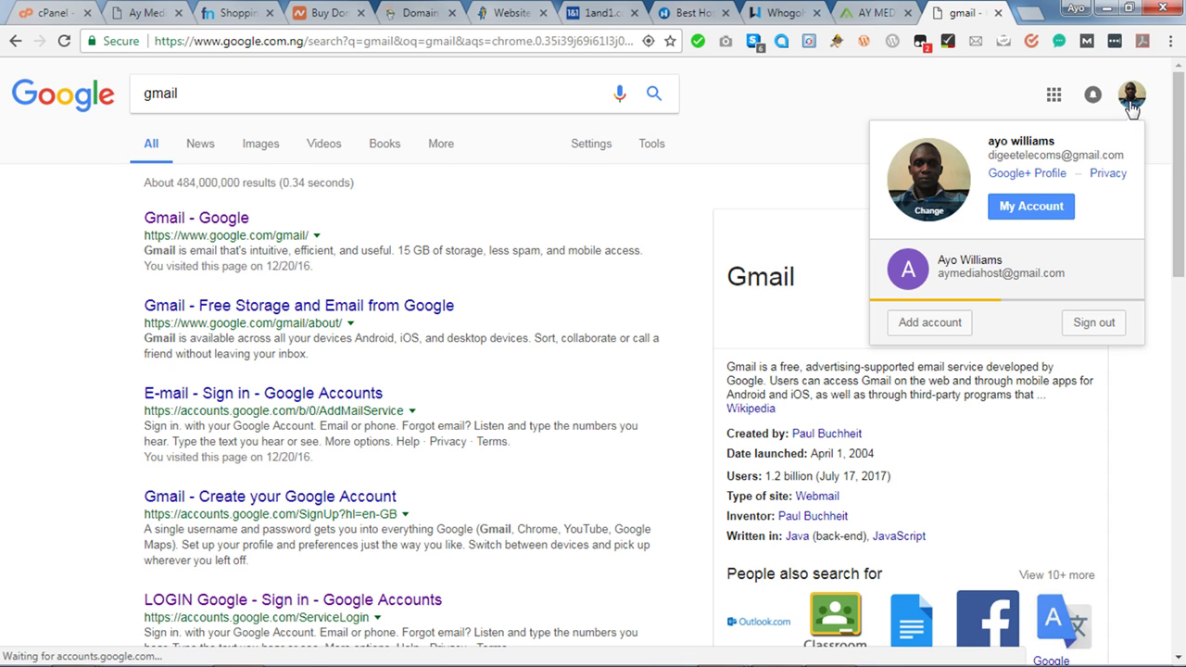
Switch to the second Google account and open its Gmail inbox.
click(1131, 106)
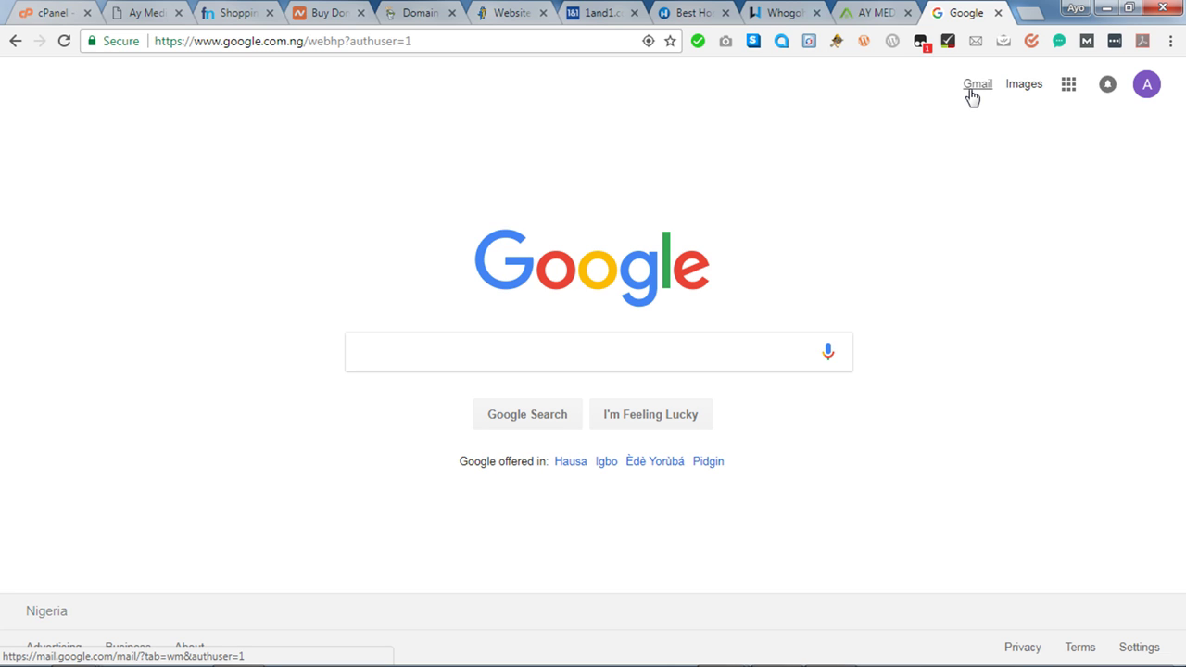
click(973, 88)
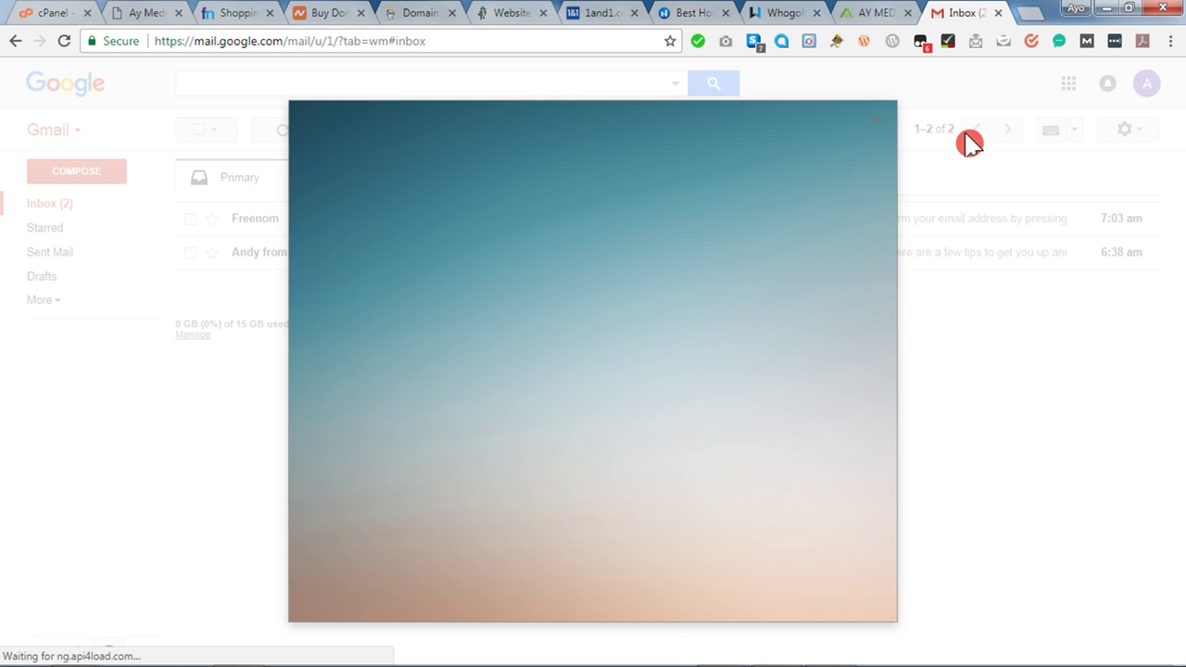
Dismiss the theme and Mailtrack popups and open the Freenom Email Verification message.
click(966, 136)
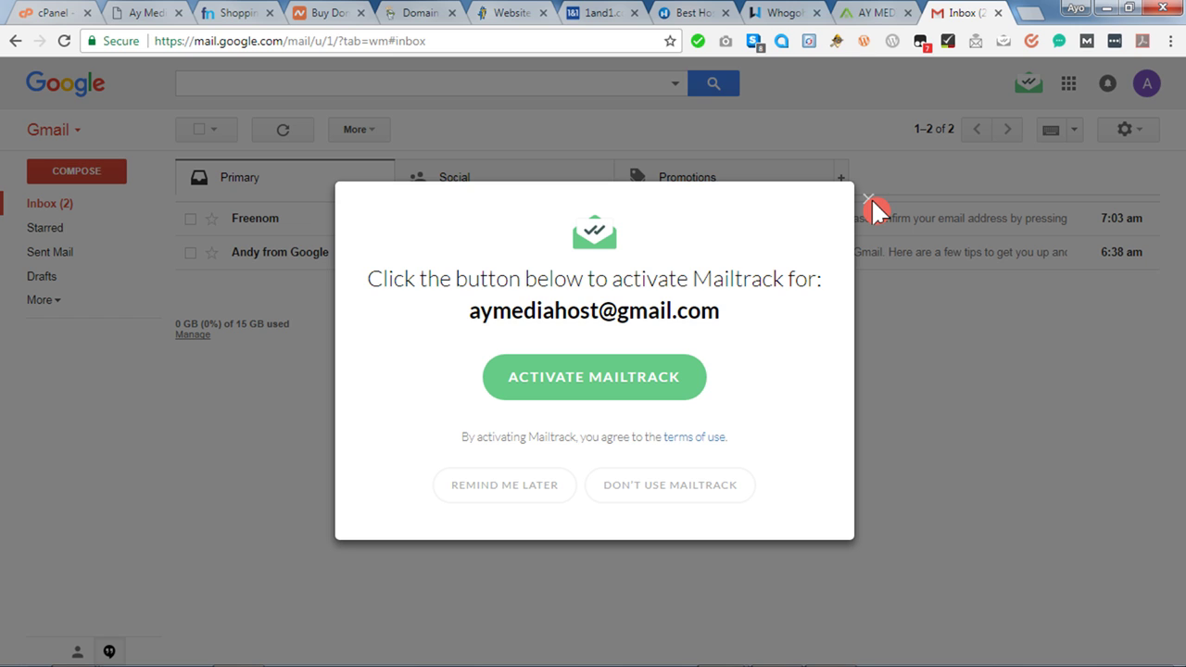
click(868, 199)
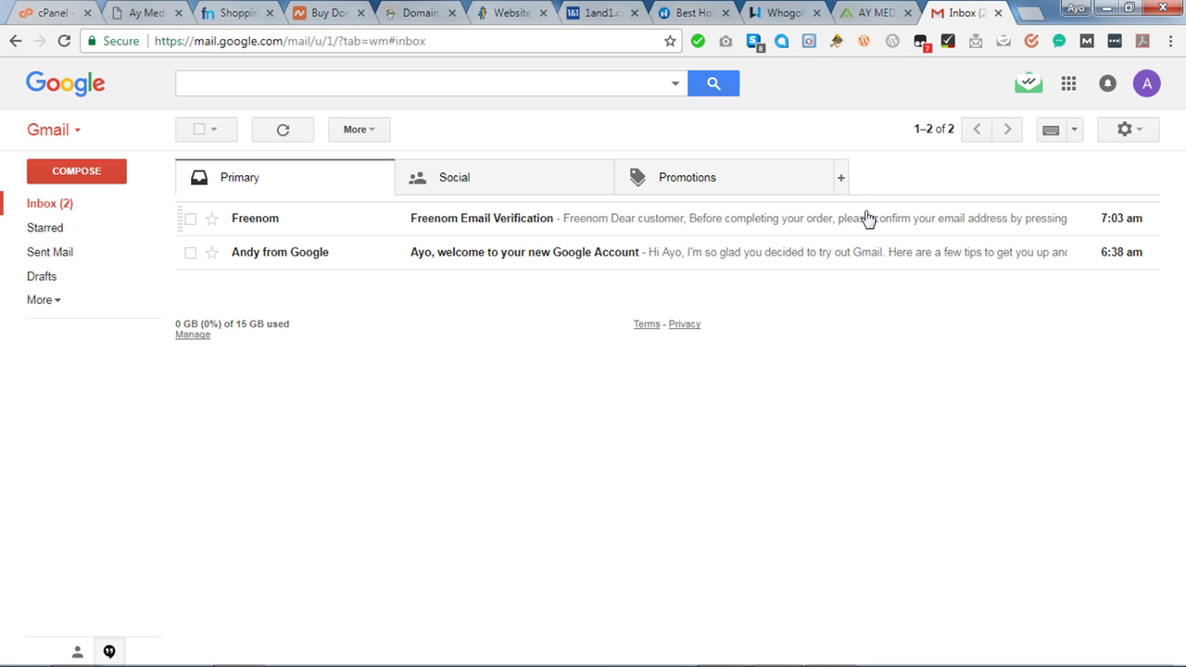
click(505, 223)
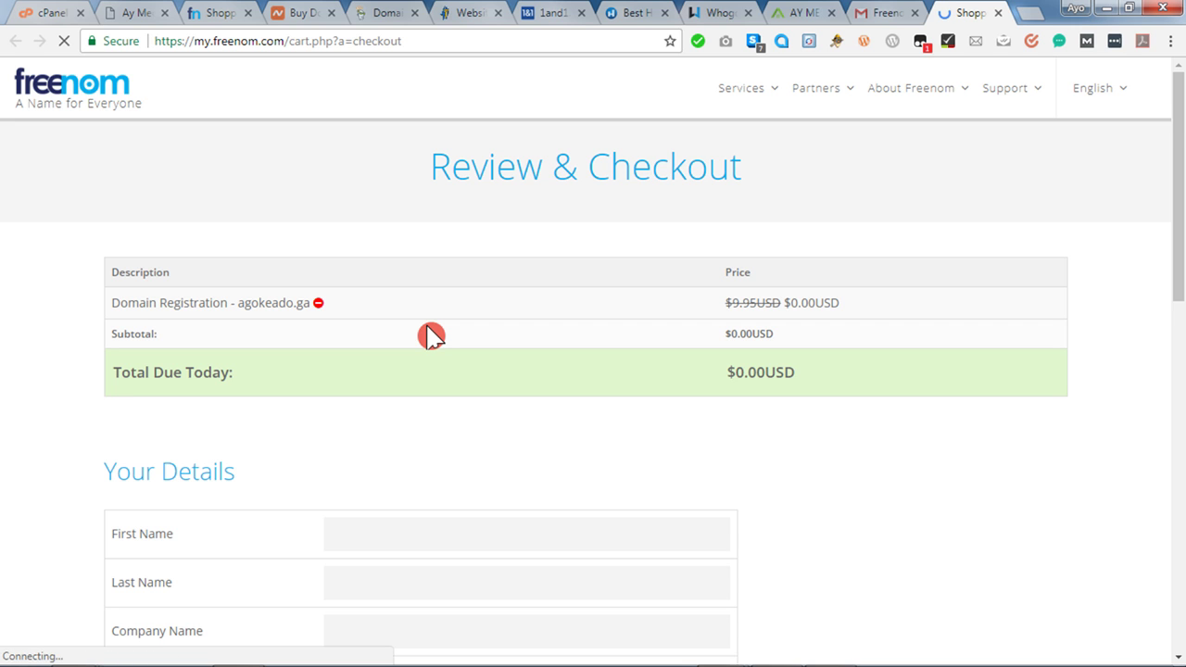
Autofill the checkout contact details from the saved Chrome suggestion.
scroll(431, 336, down, 2)
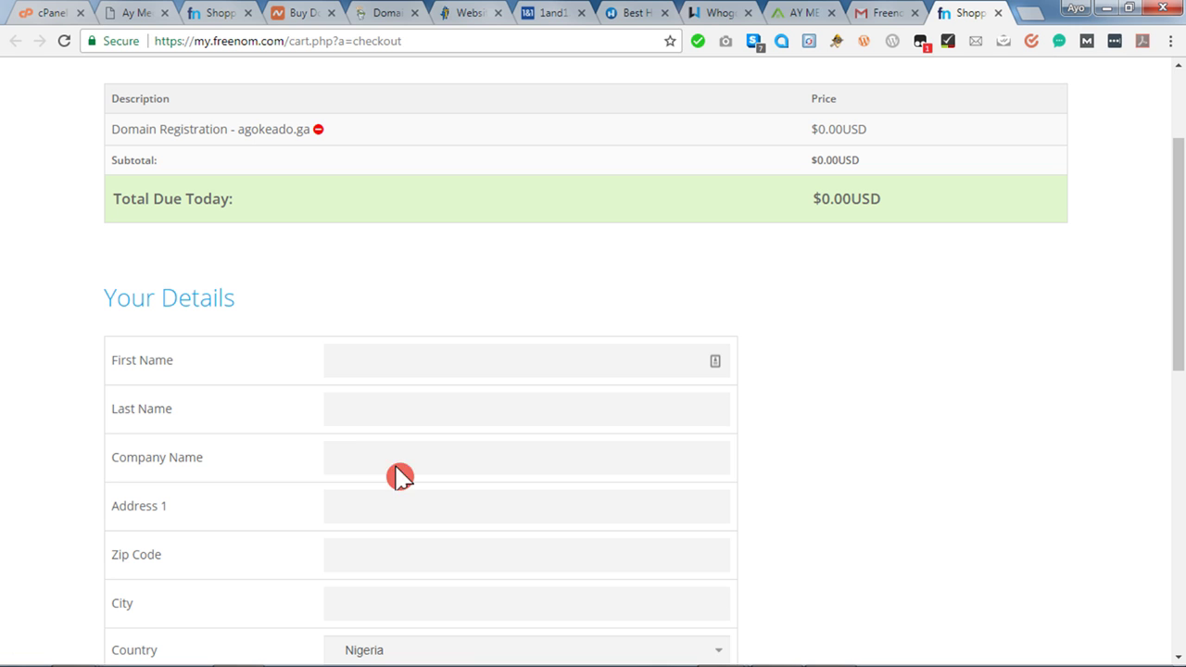
click(382, 350)
text(ay)
key(Down)
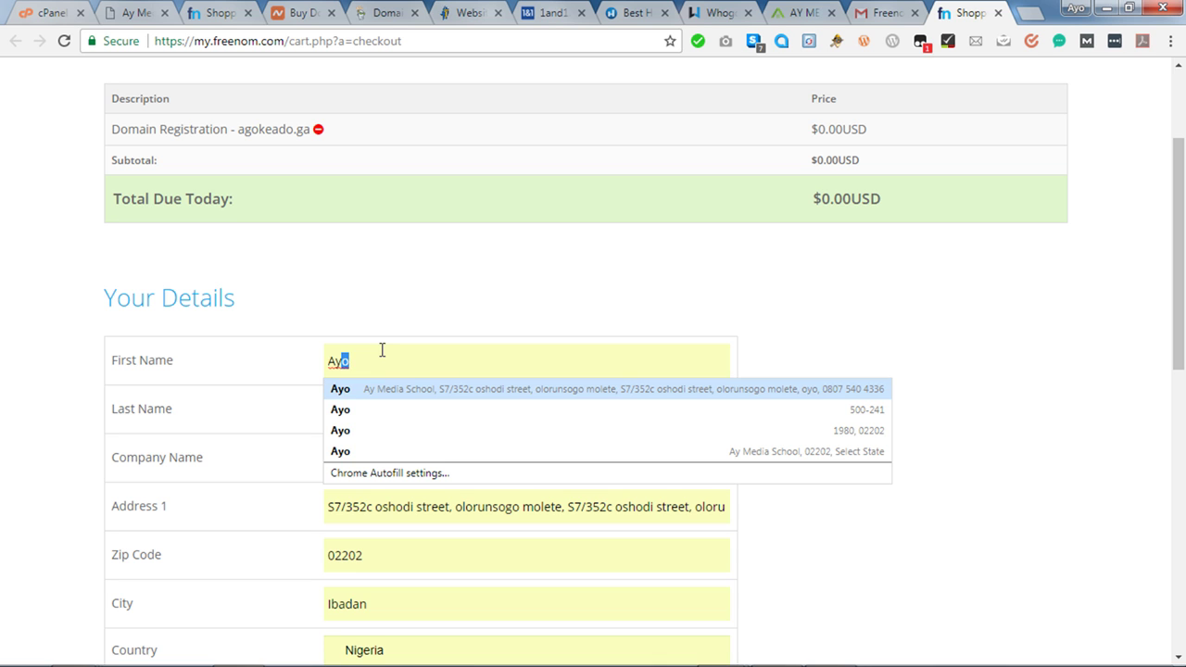
key(Return)
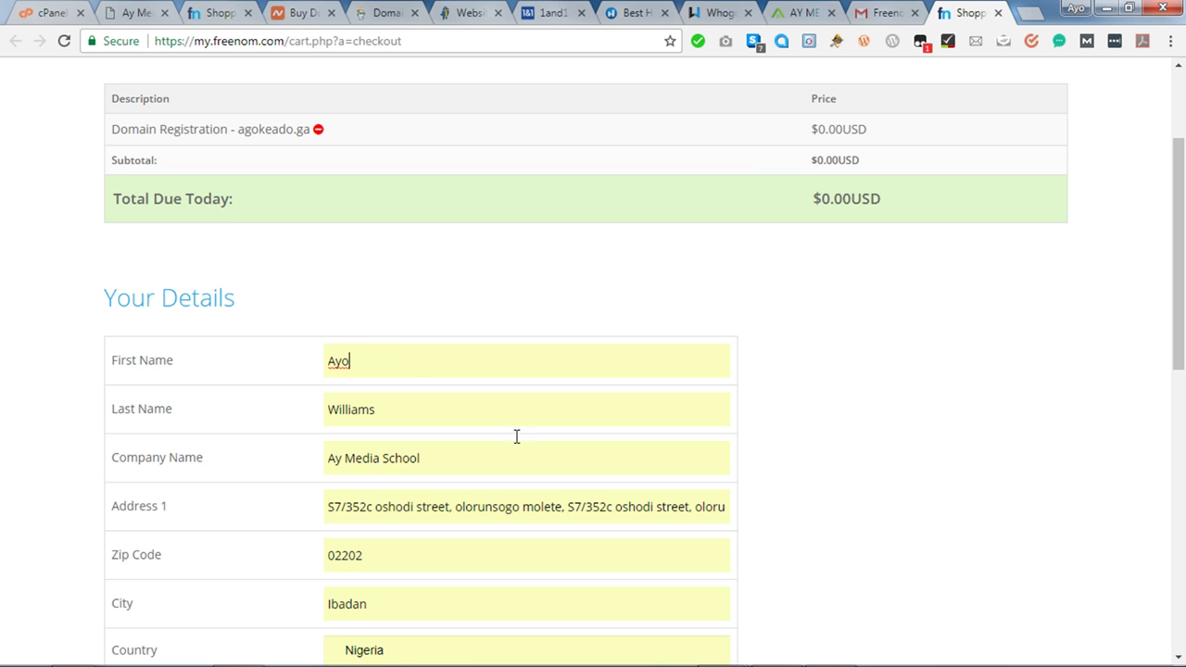
Replace the phone number with the suggested number starting 812.
scroll(776, 411, down, 3)
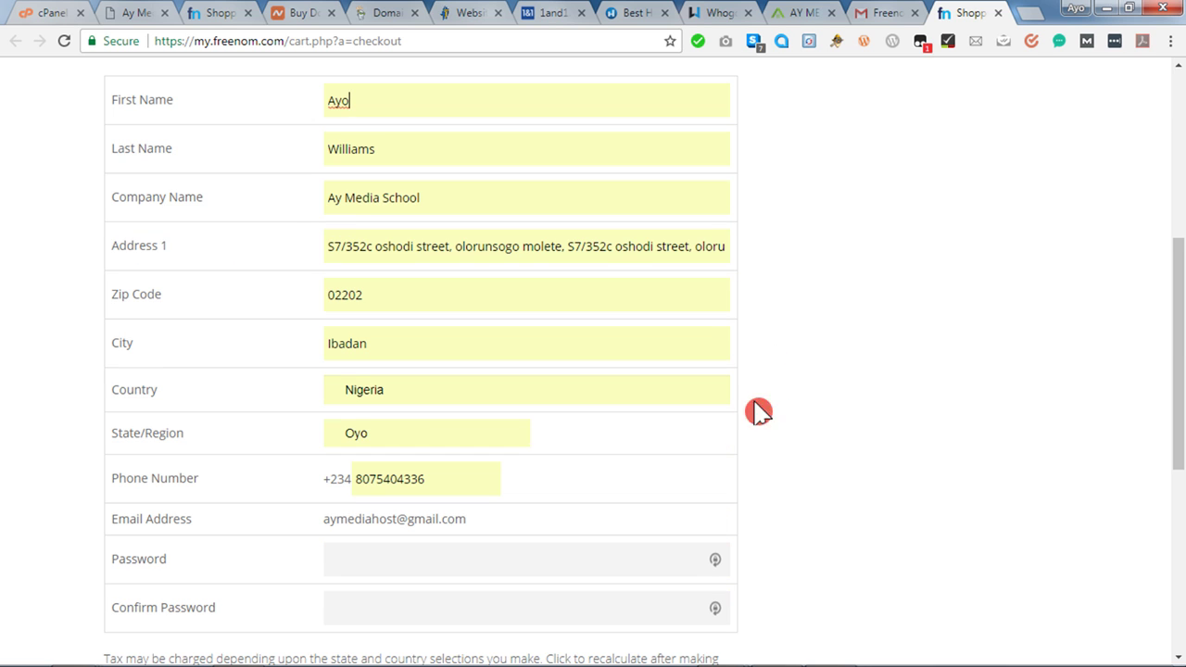
double_click(375, 479)
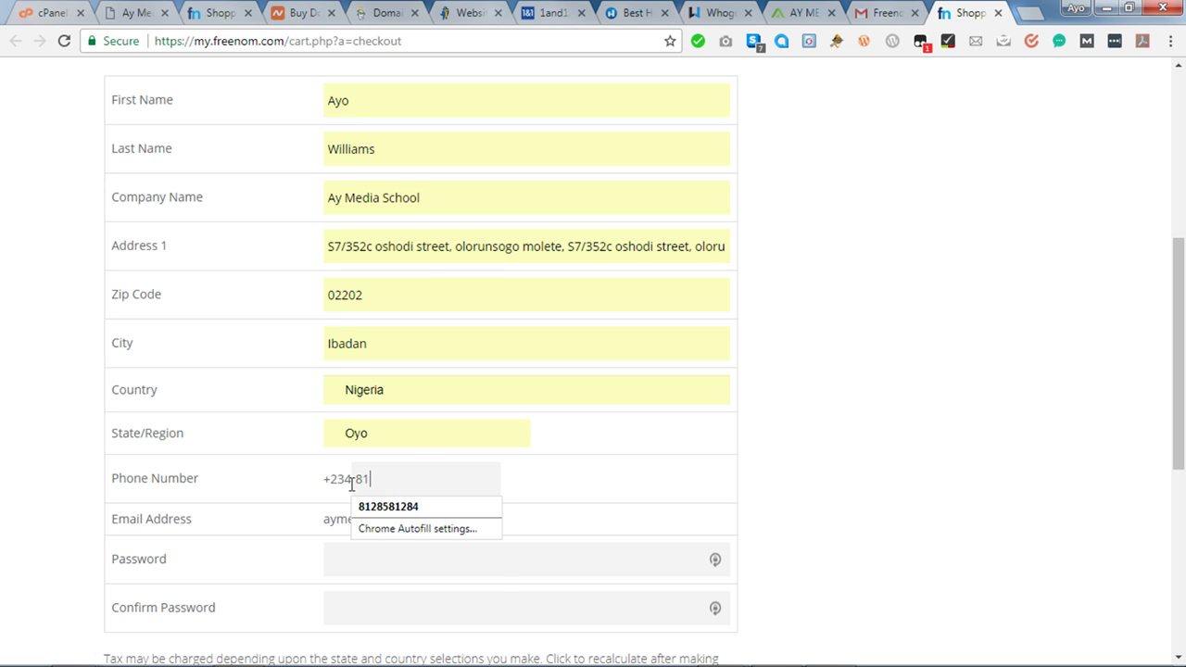
click(412, 508)
Enter the account password and confirm it in the second password field.
click(372, 568)
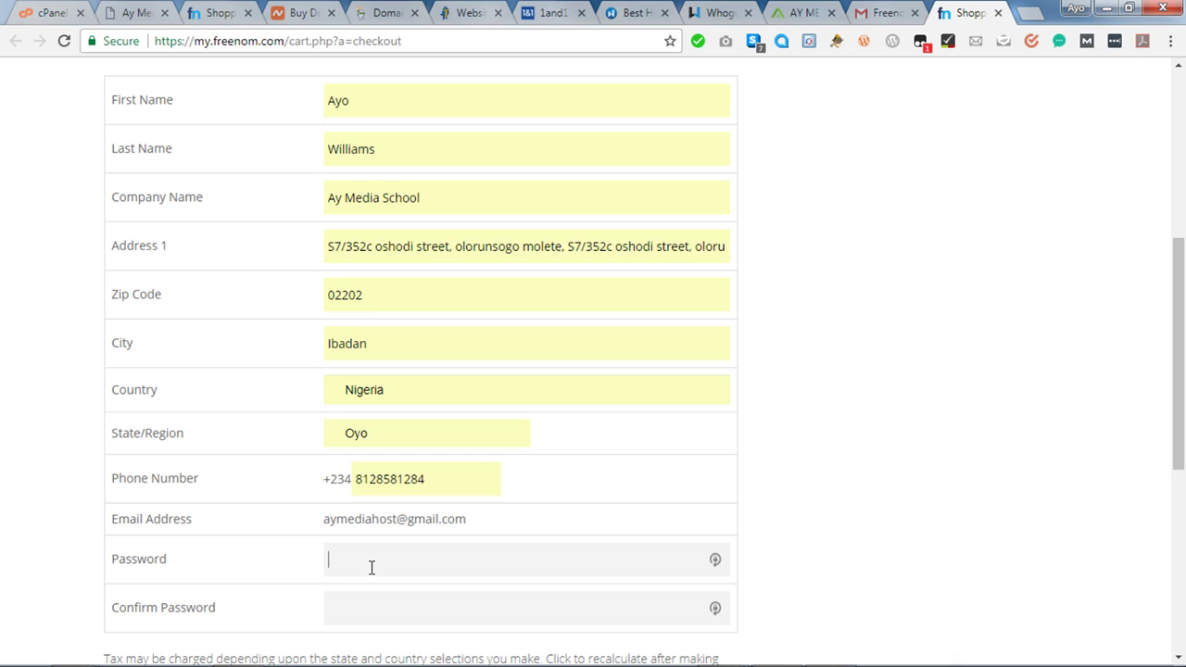
text(•••••••••)
key(Tab)
text(•••••••••)
scroll(824, 554, down, 2)
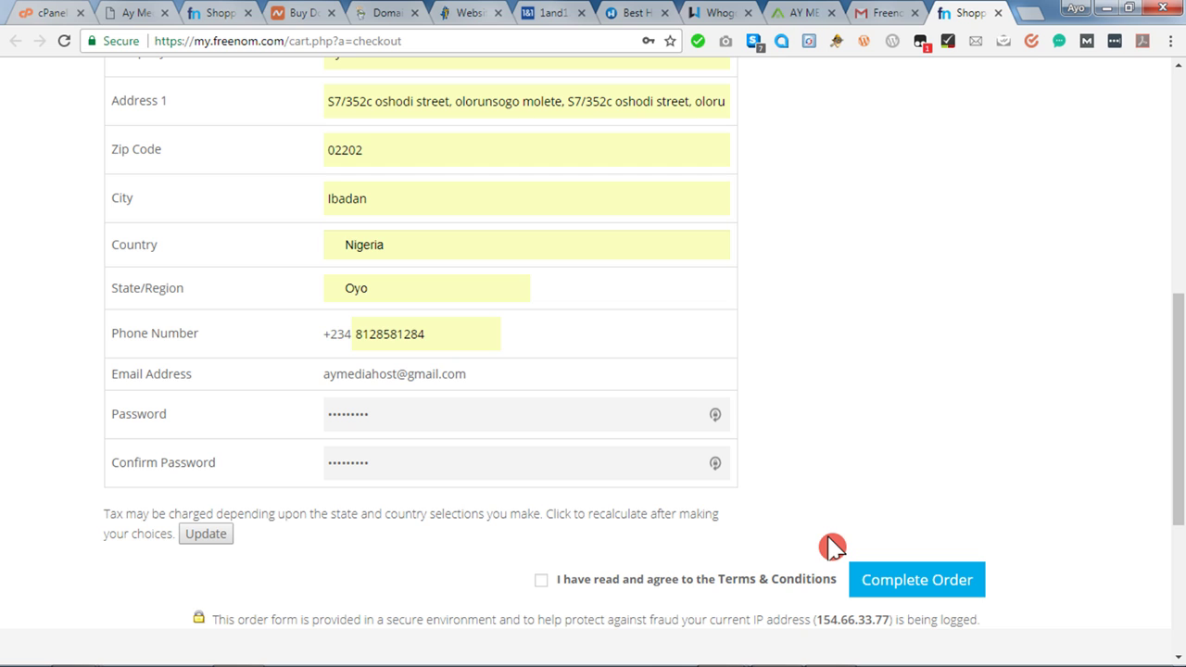
Agree to the Terms & Conditions and complete the free agokeado.ga order.
scroll(832, 547, down, 1)
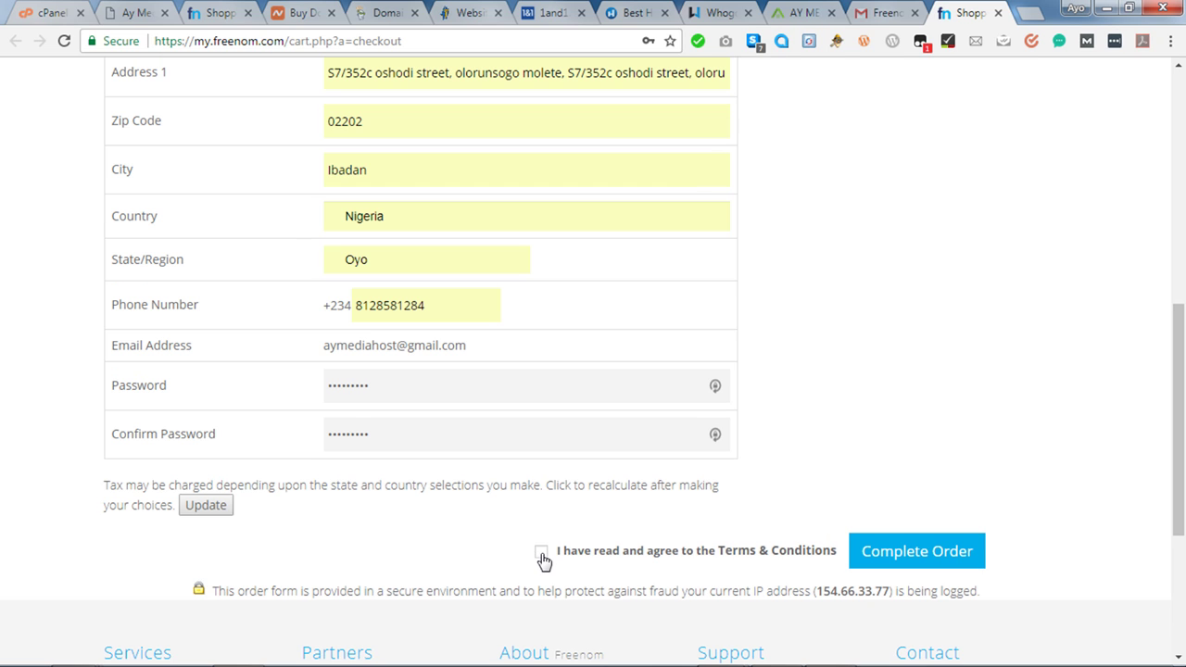
click(542, 555)
click(948, 553)
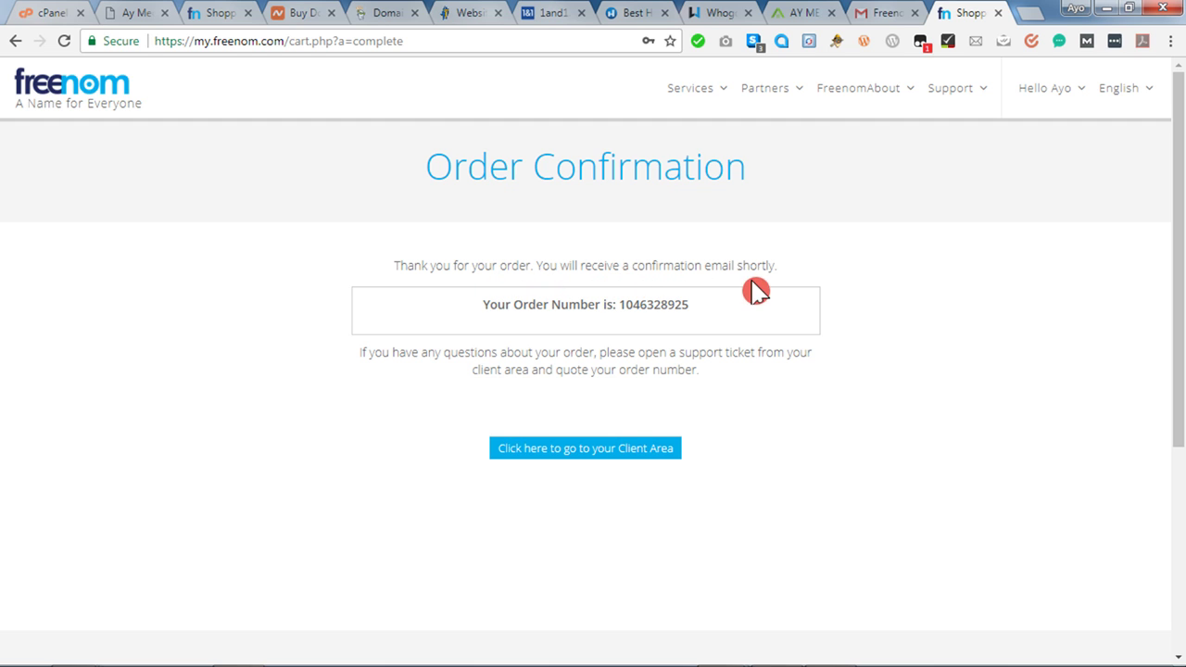
Send the Freenom tab to its Client Area, then return to the Gmail inbox.
click(885, 18)
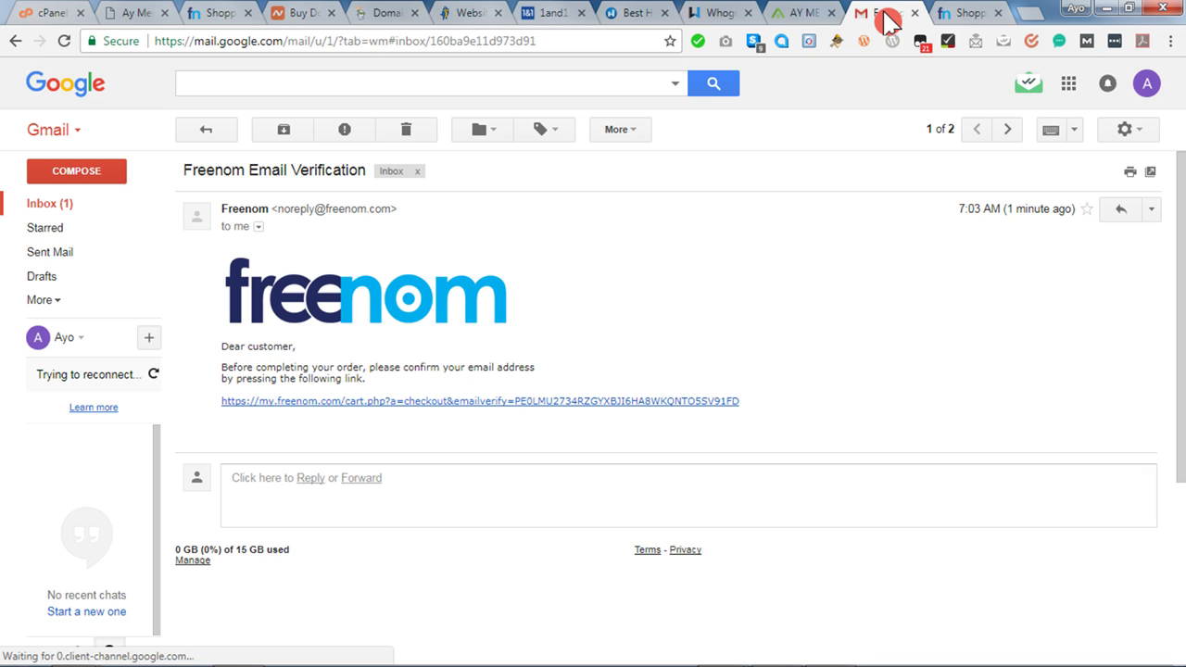
click(54, 209)
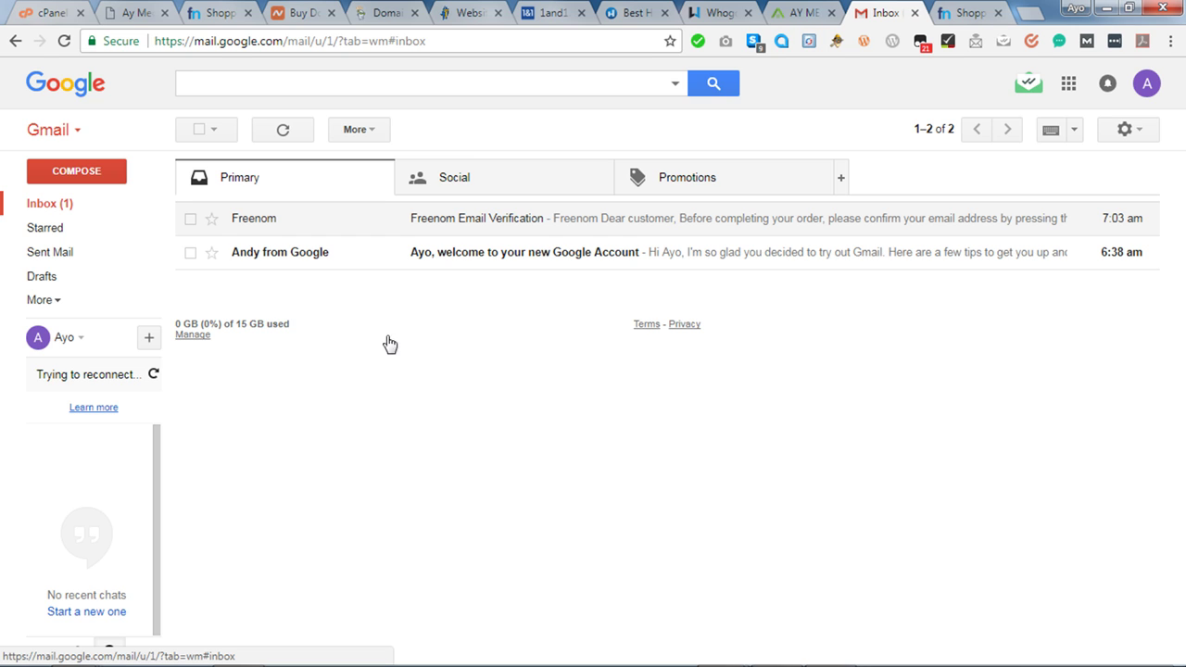
click(982, 15)
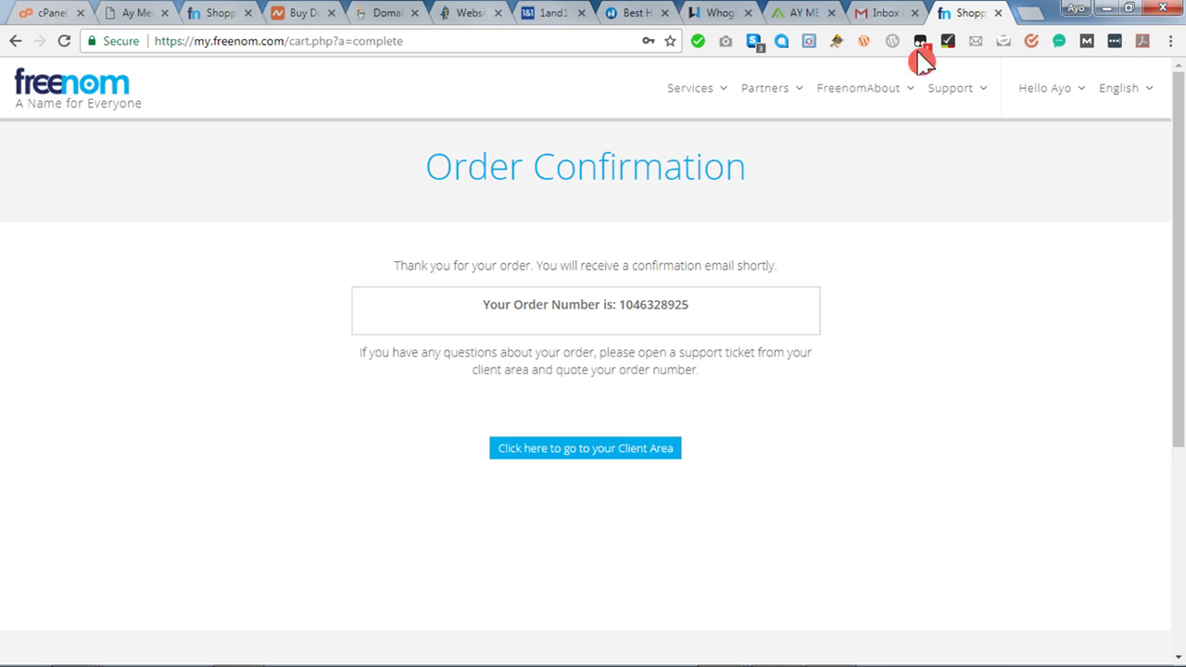
click(588, 452)
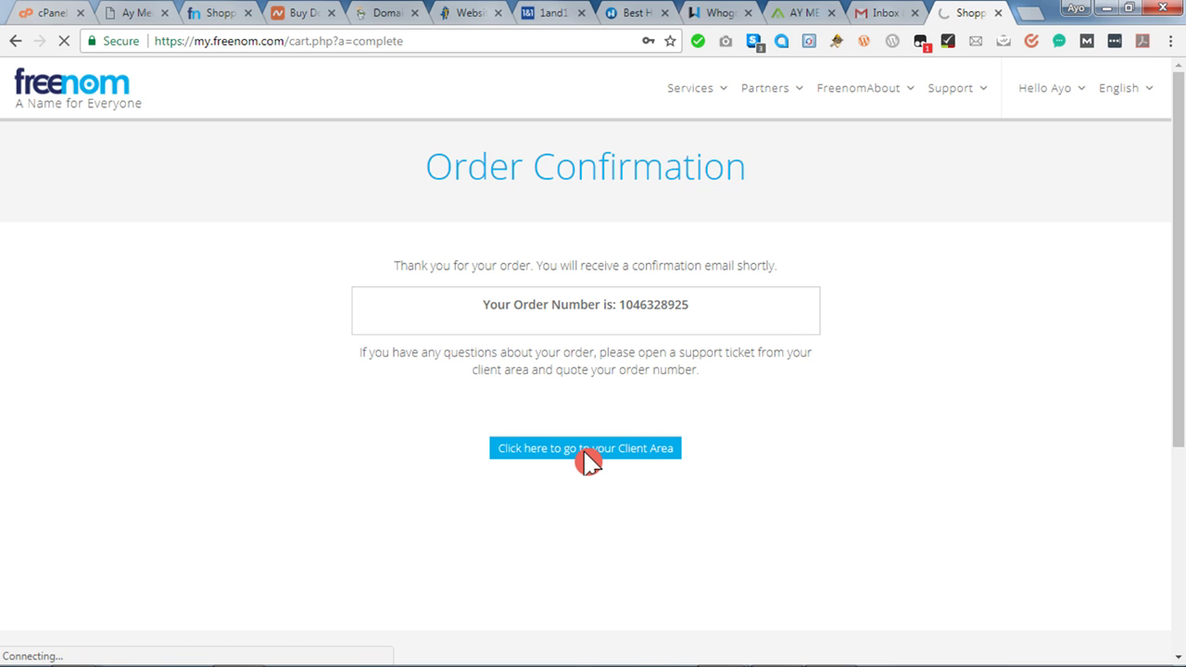
click(885, 16)
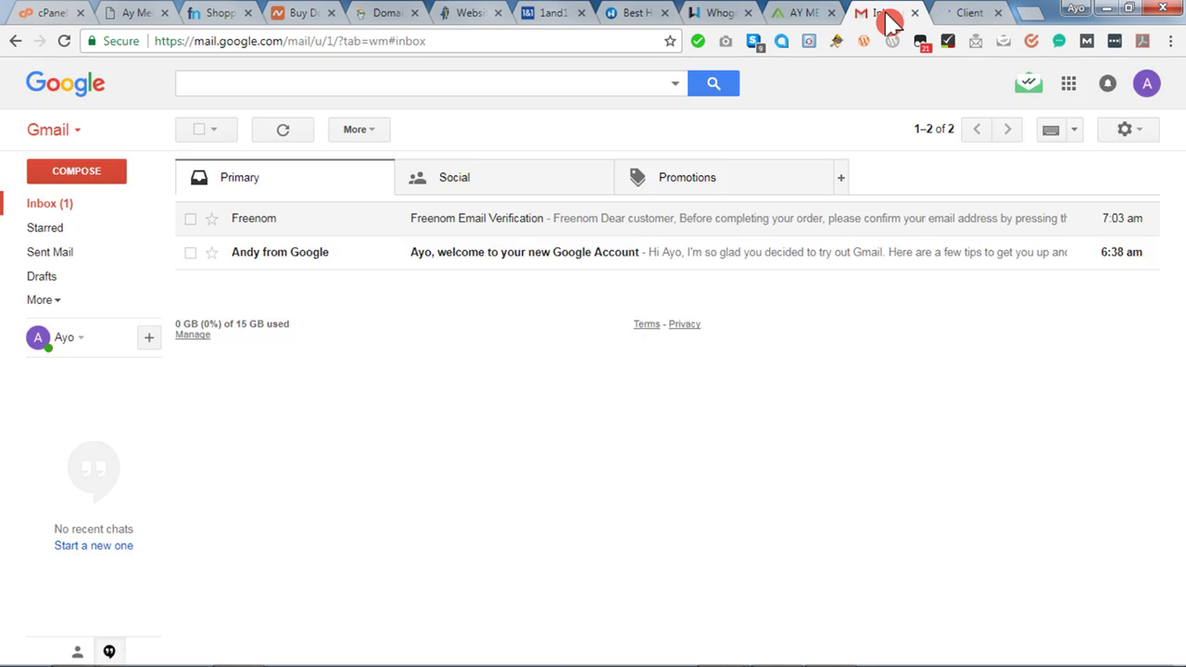
Go to Services > My Domains in the Freenom Client tab.
click(972, 15)
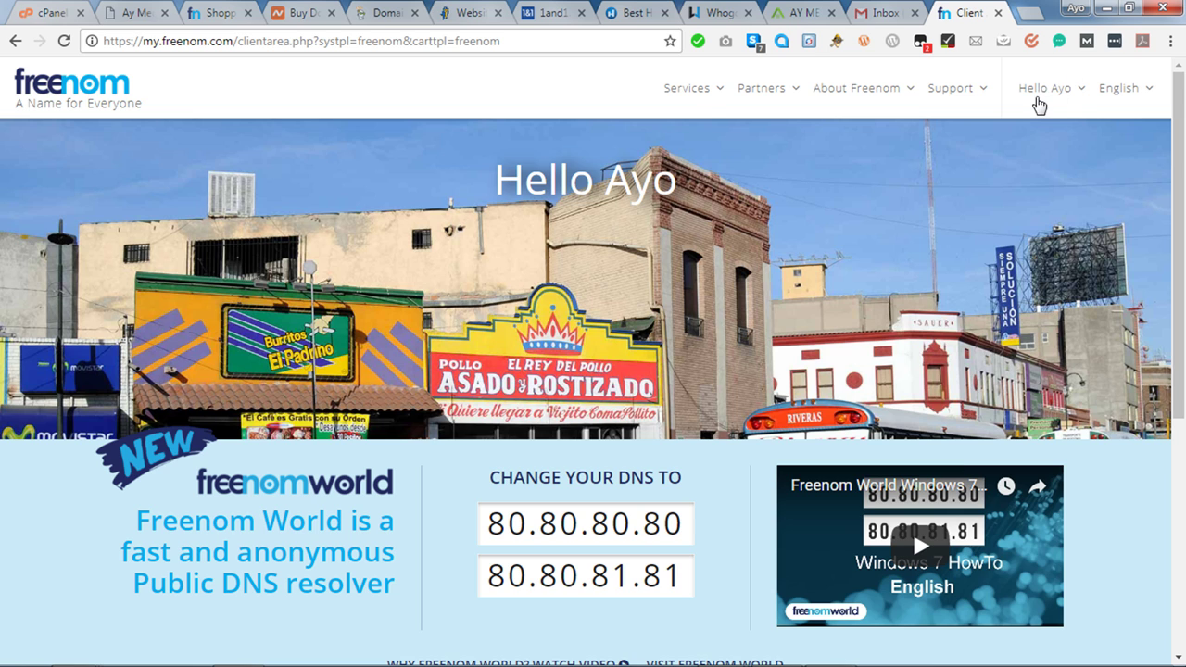
click(695, 93)
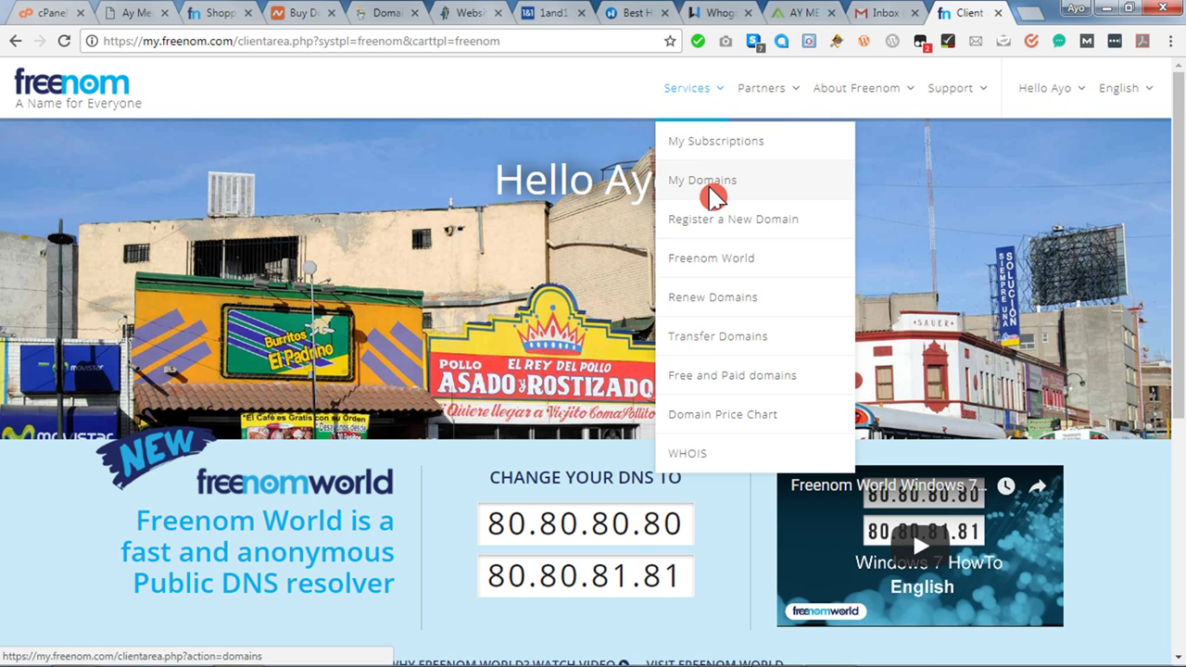
click(710, 188)
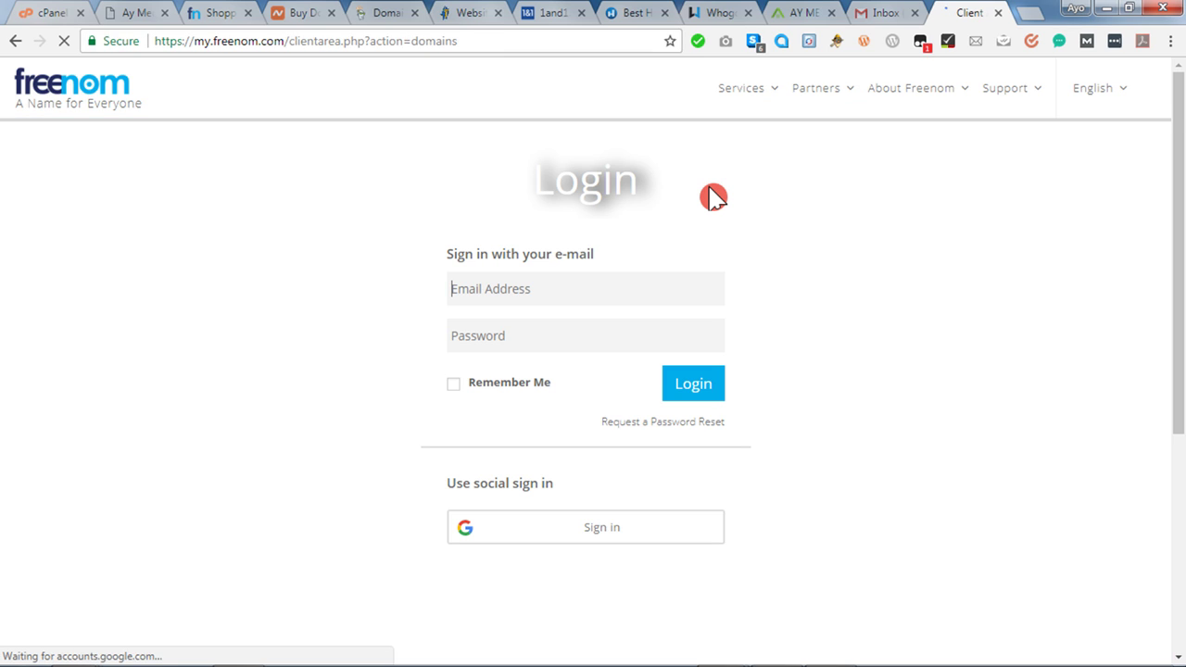
Log in to Freenom with the account e-mail address and password.
click(544, 291)
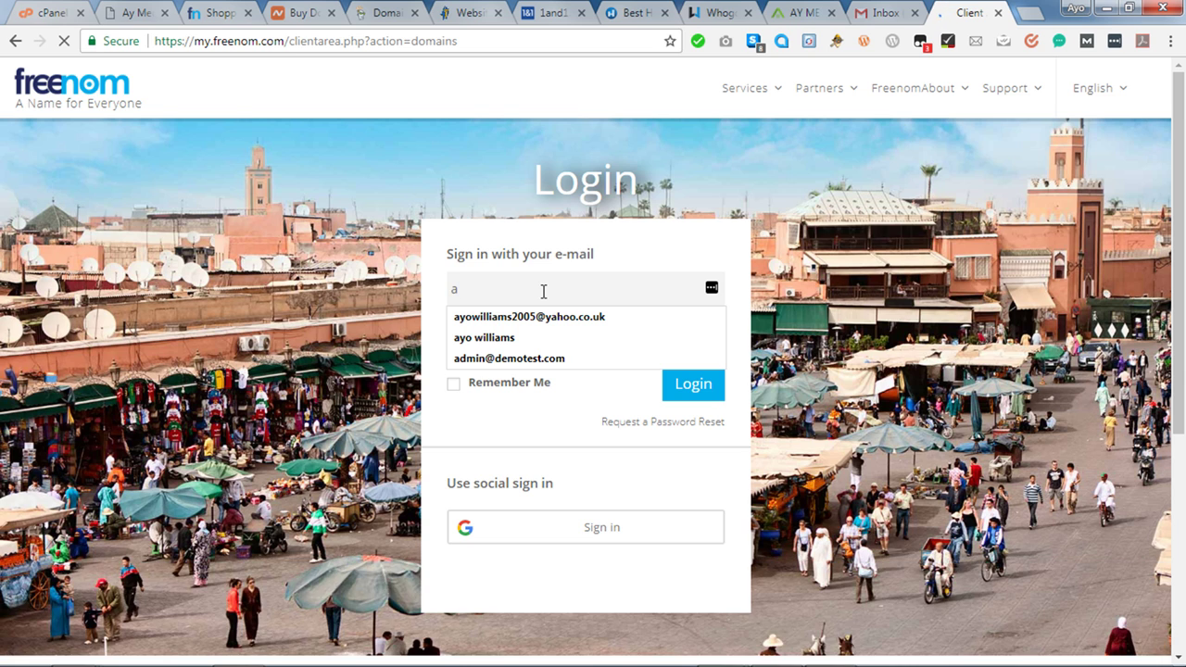
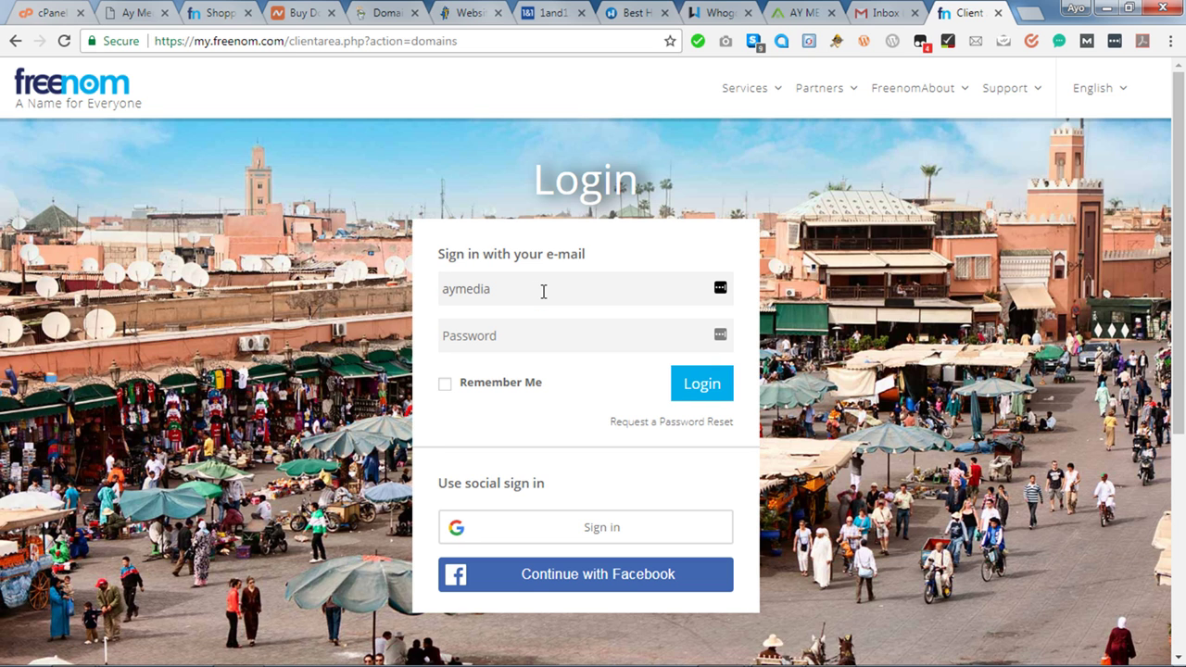
key(Tab)
text(•••••)
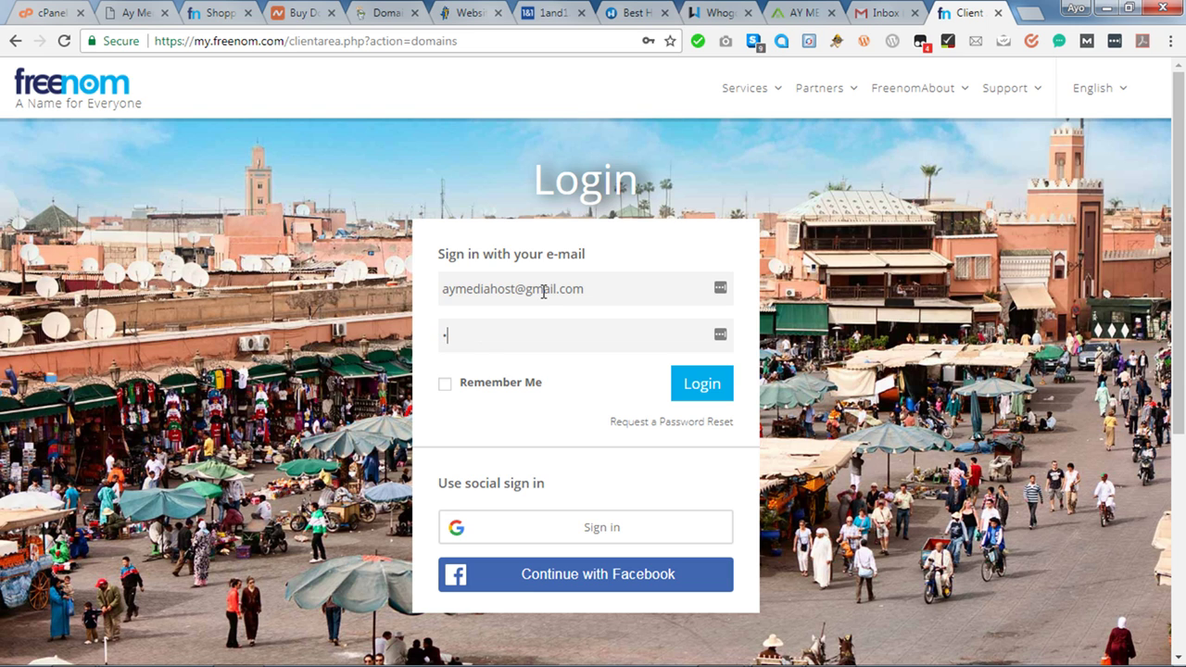
text(•••)
key(Return)
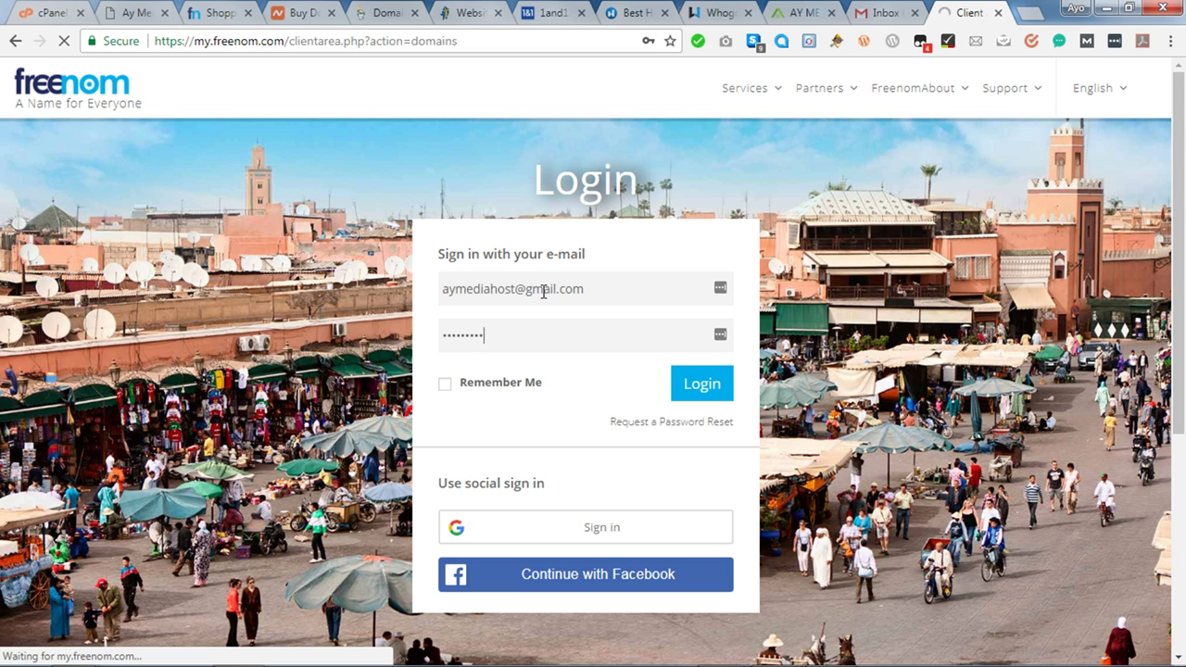
Check the Gmail Social and Primary inbox categories for new mail.
click(882, 15)
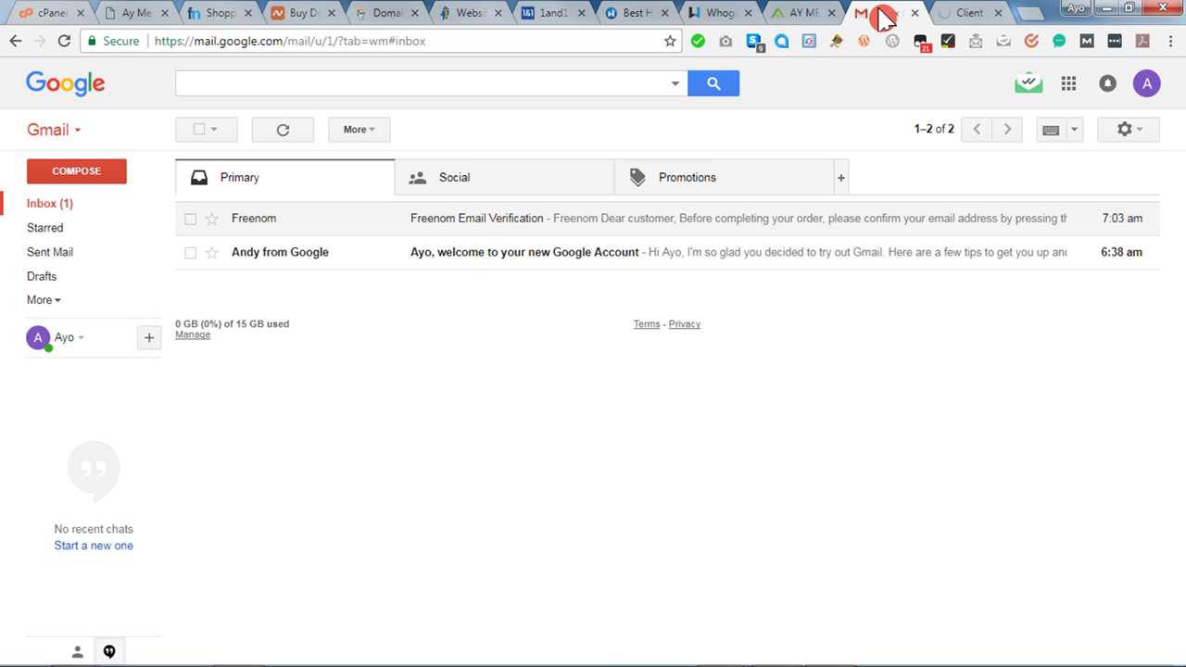
click(492, 180)
click(309, 180)
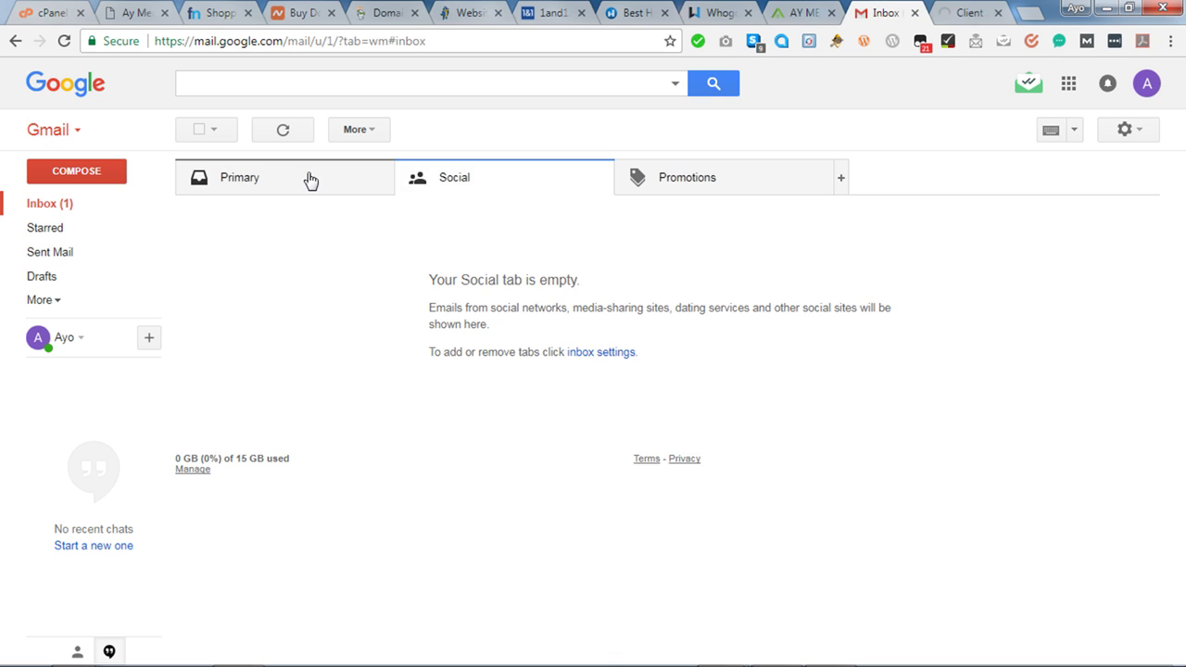
Open agokeado.ga from My Domains in a new tab and view it.
click(988, 14)
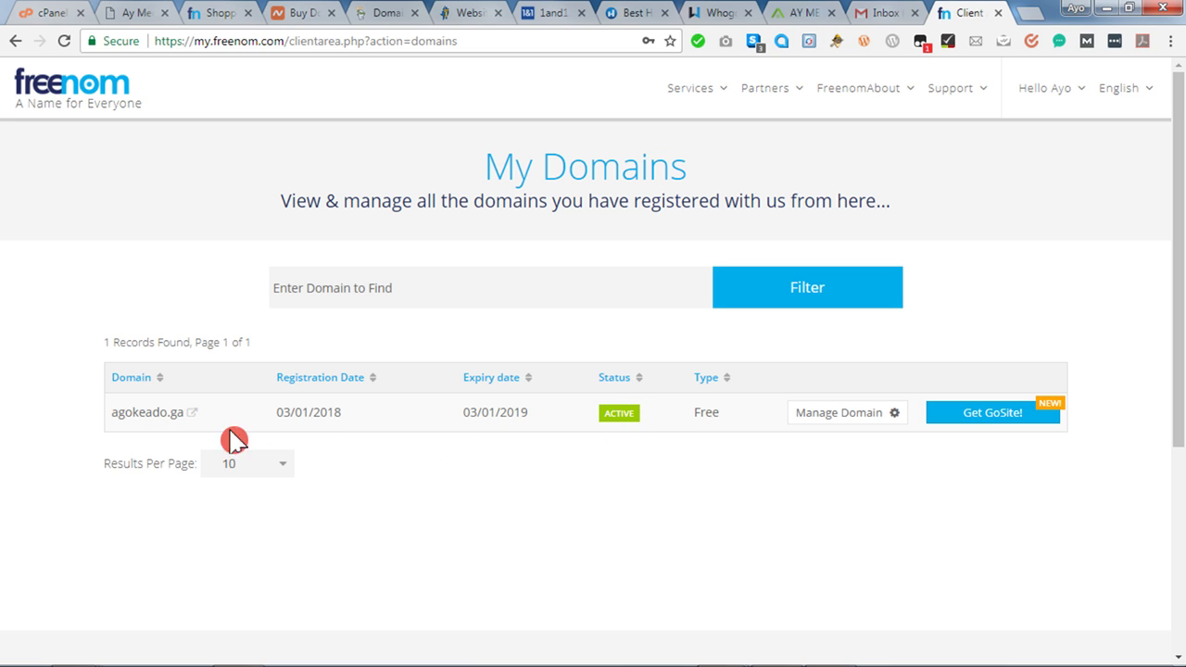
right_click(135, 417)
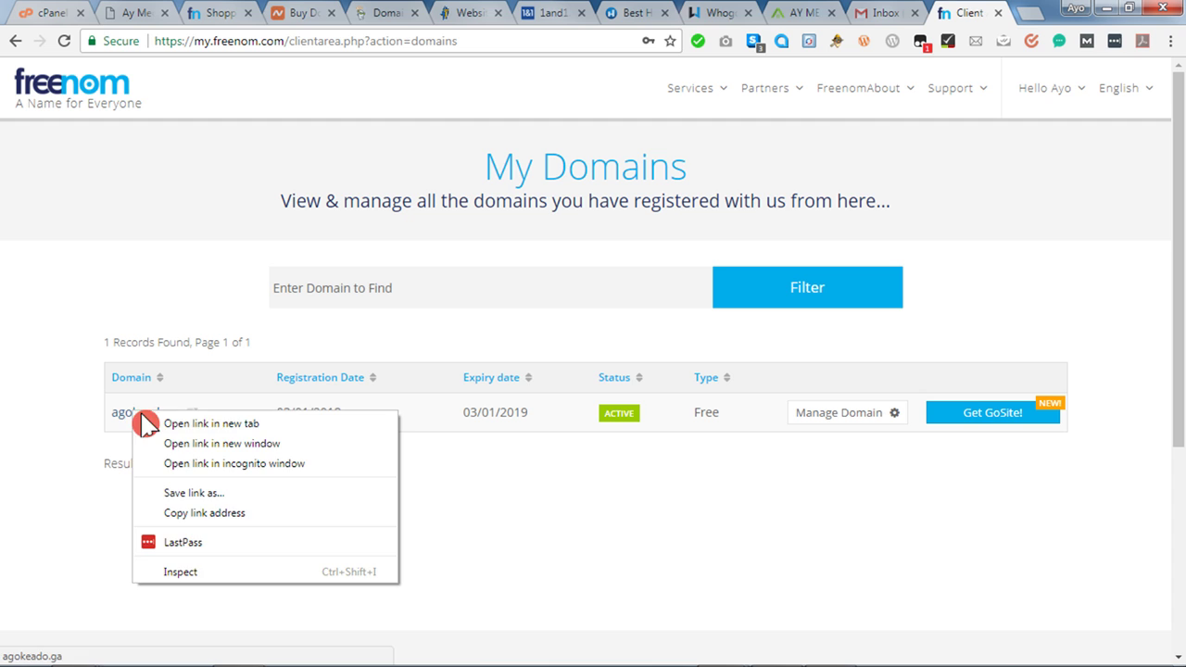
click(213, 423)
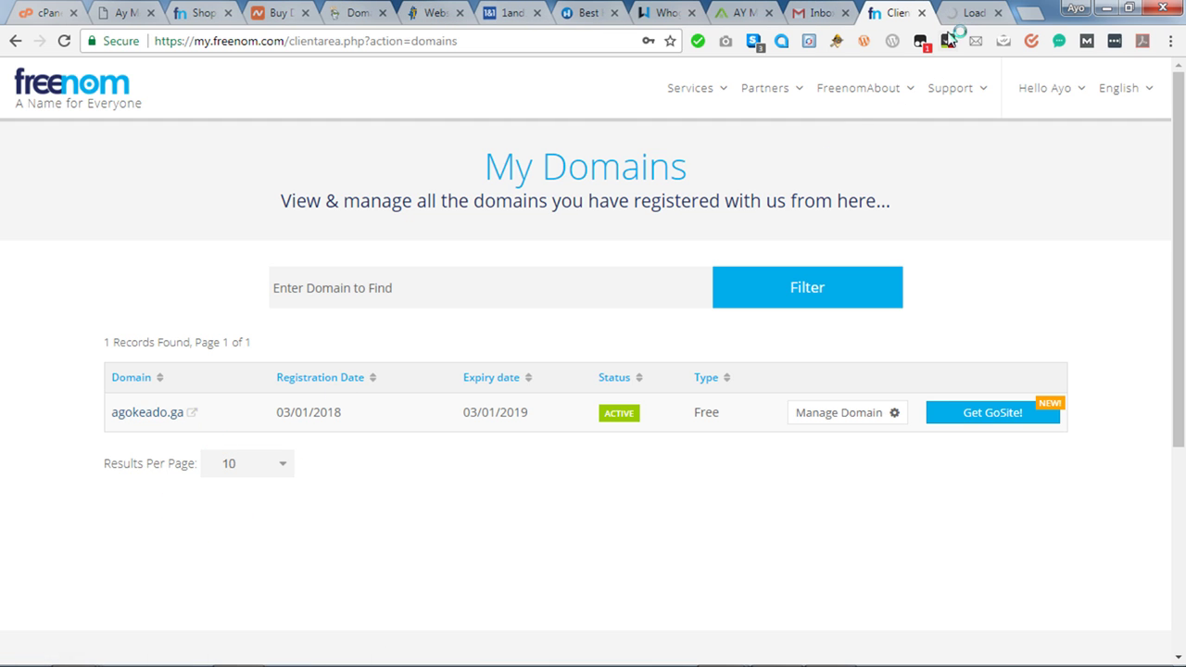
click(975, 16)
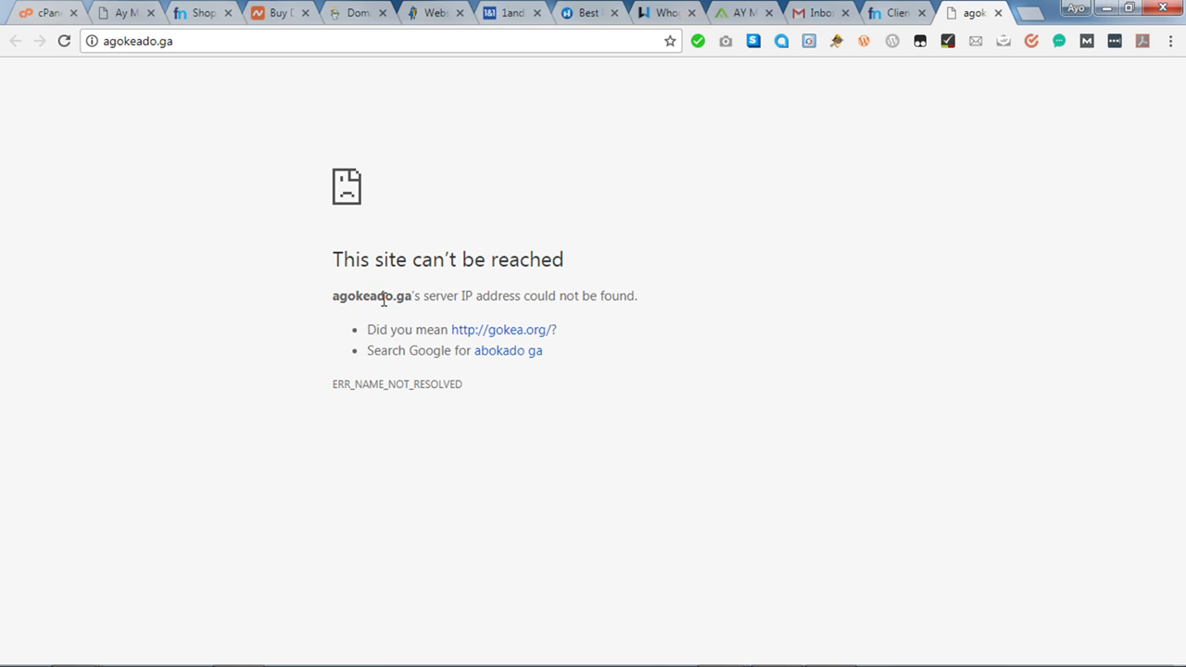
Open Domains > Addon Domains in cPanel, then recheck the agokeado.ga and Freenom tabs.
click(49, 19)
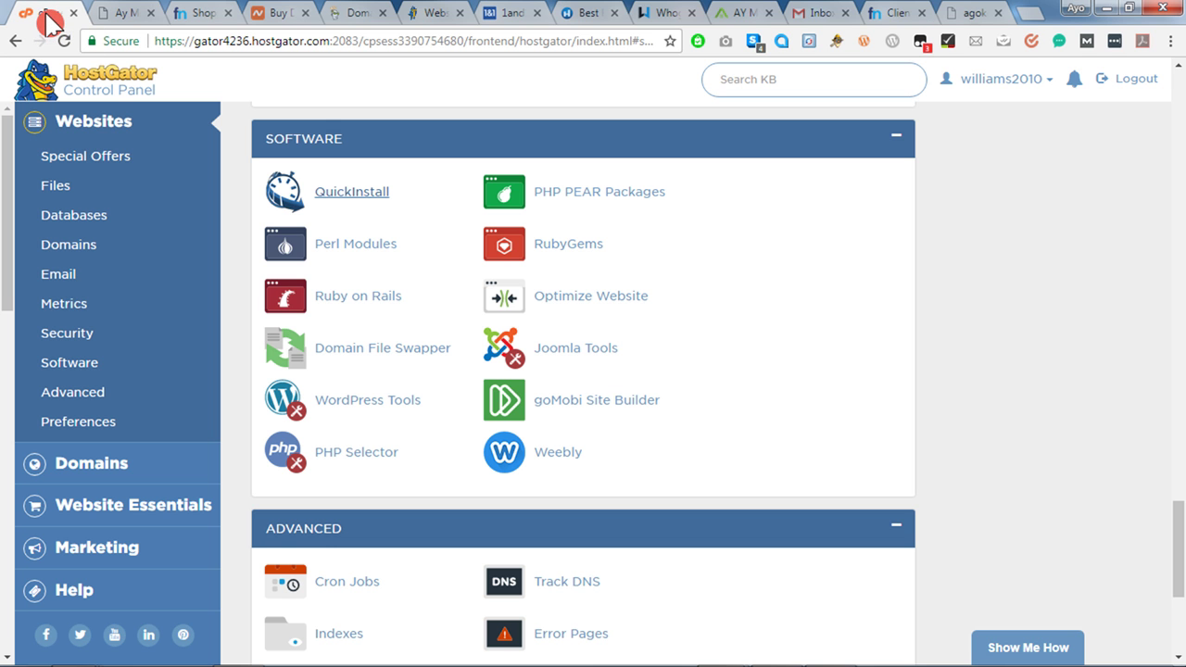
click(81, 250)
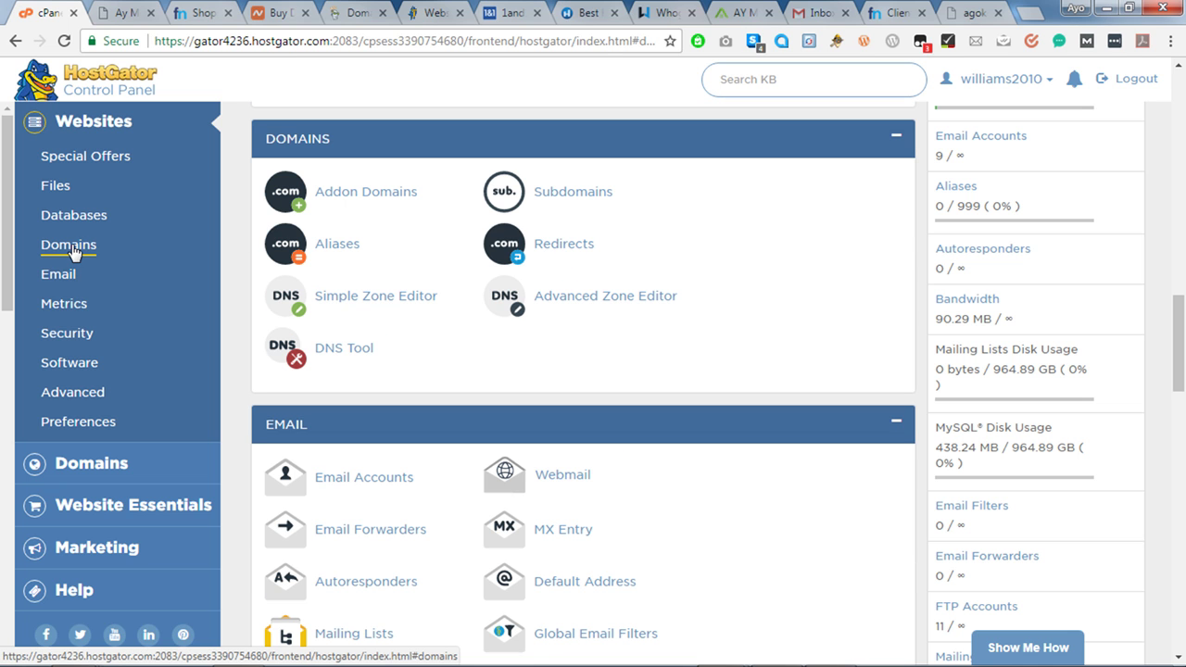
click(398, 206)
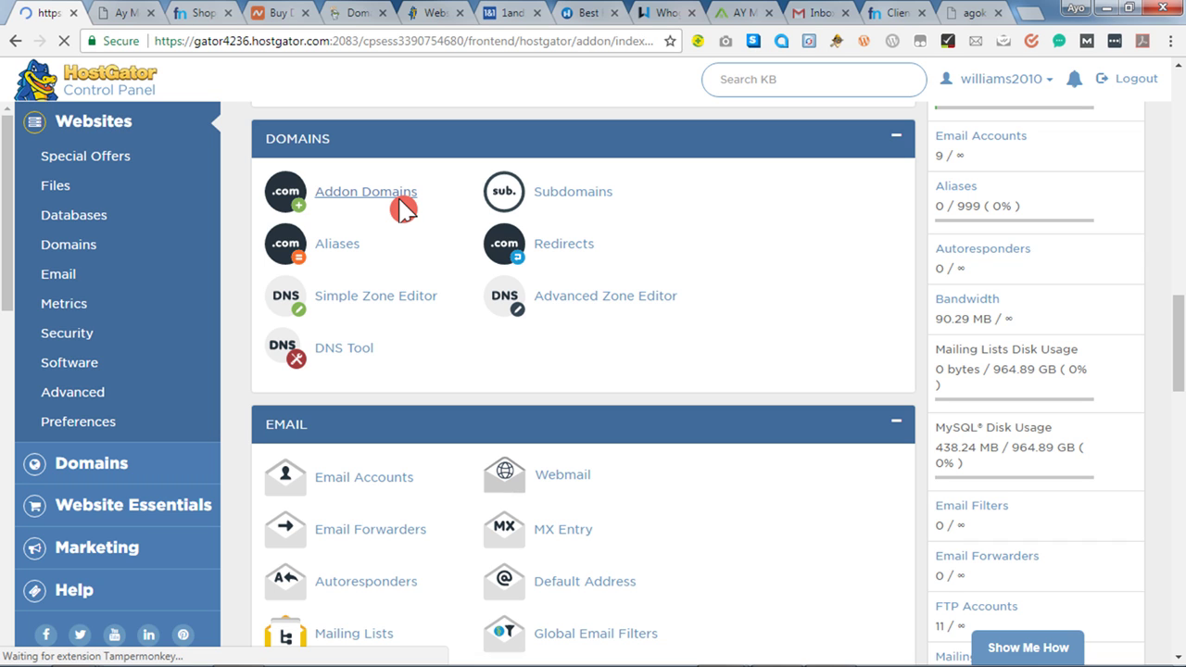
click(979, 16)
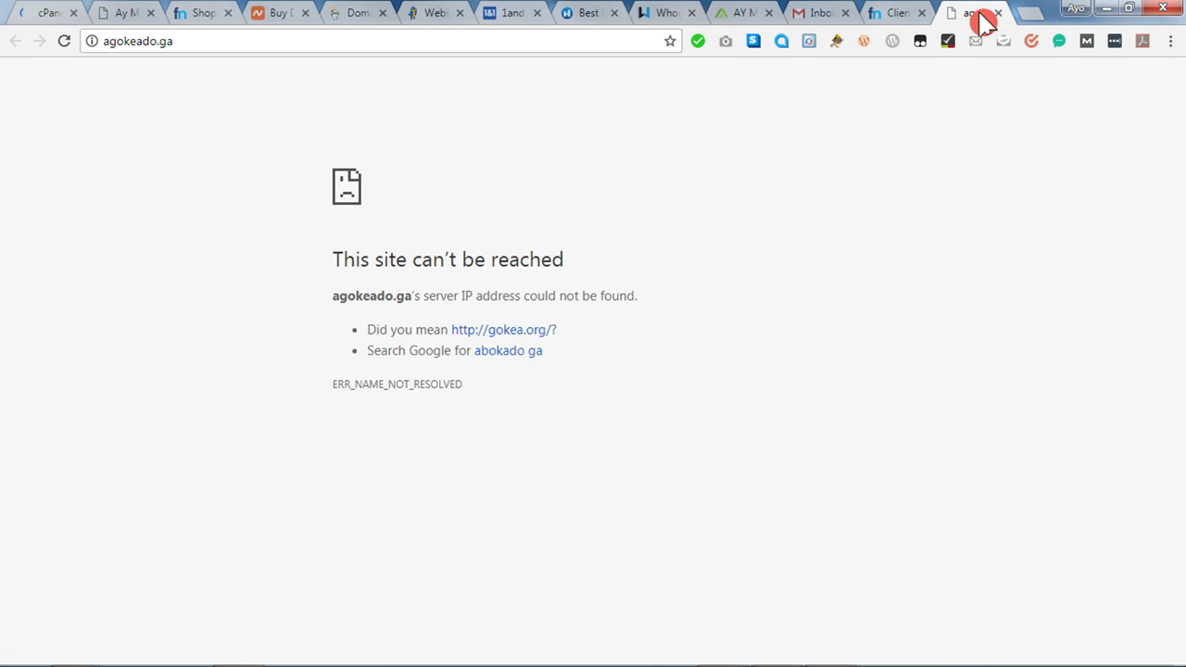
click(896, 17)
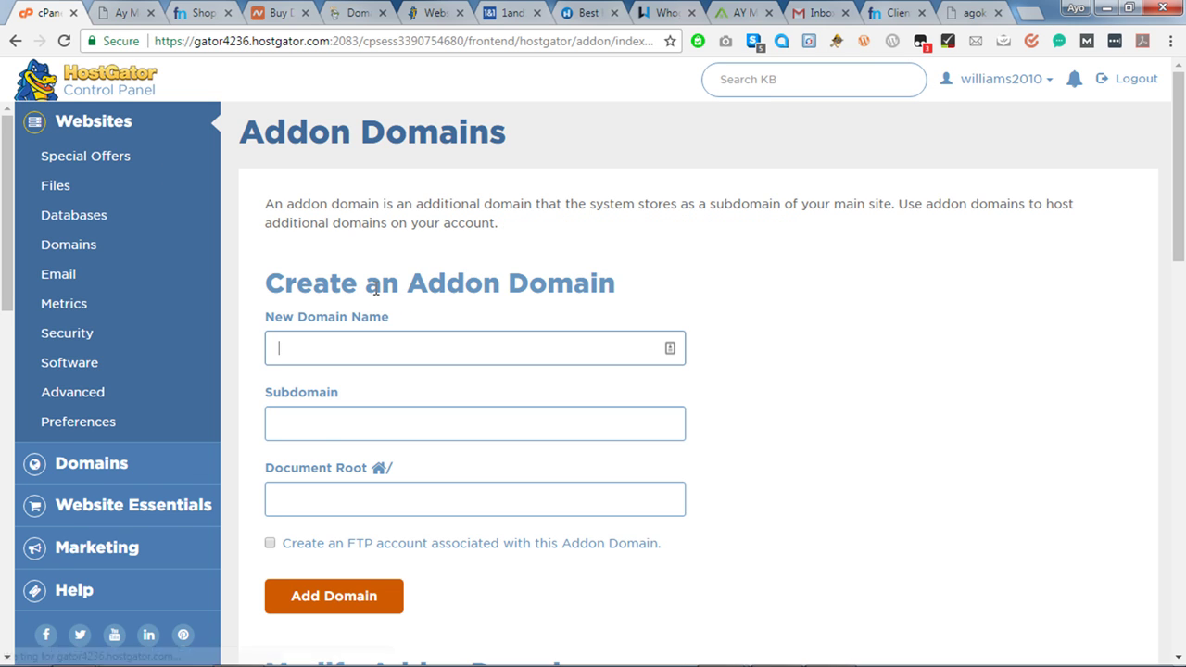
Submit agokeado.ga as an addon domain with its auto-filled subdomain and document root.
text(ag)
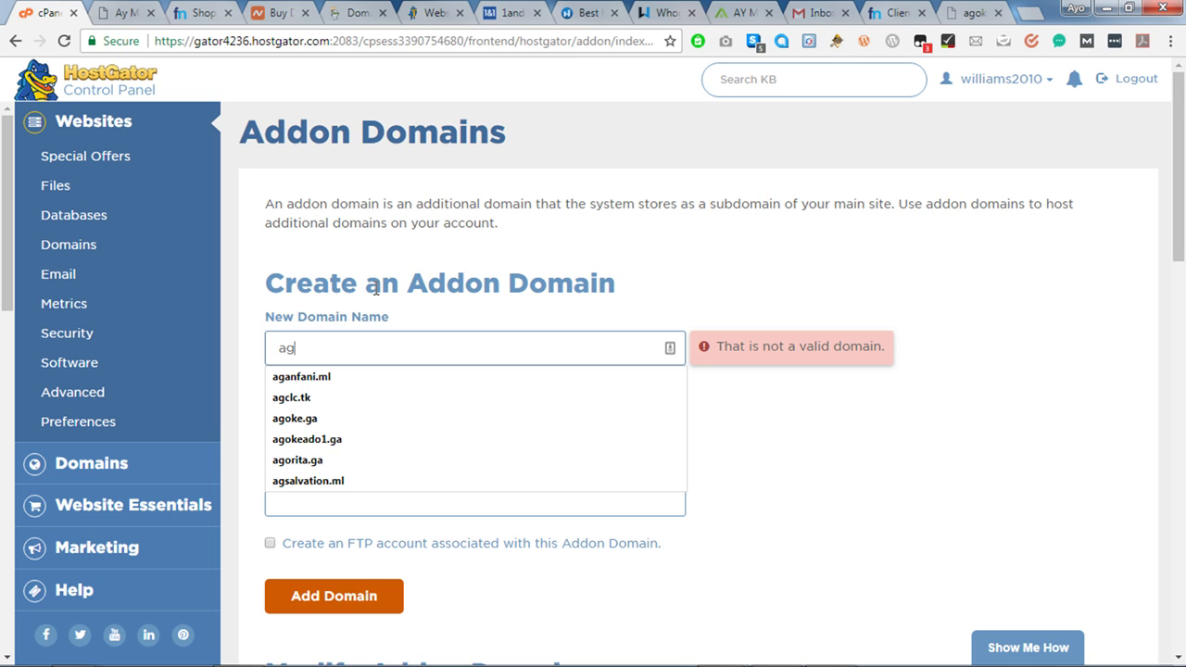
text(okeado)
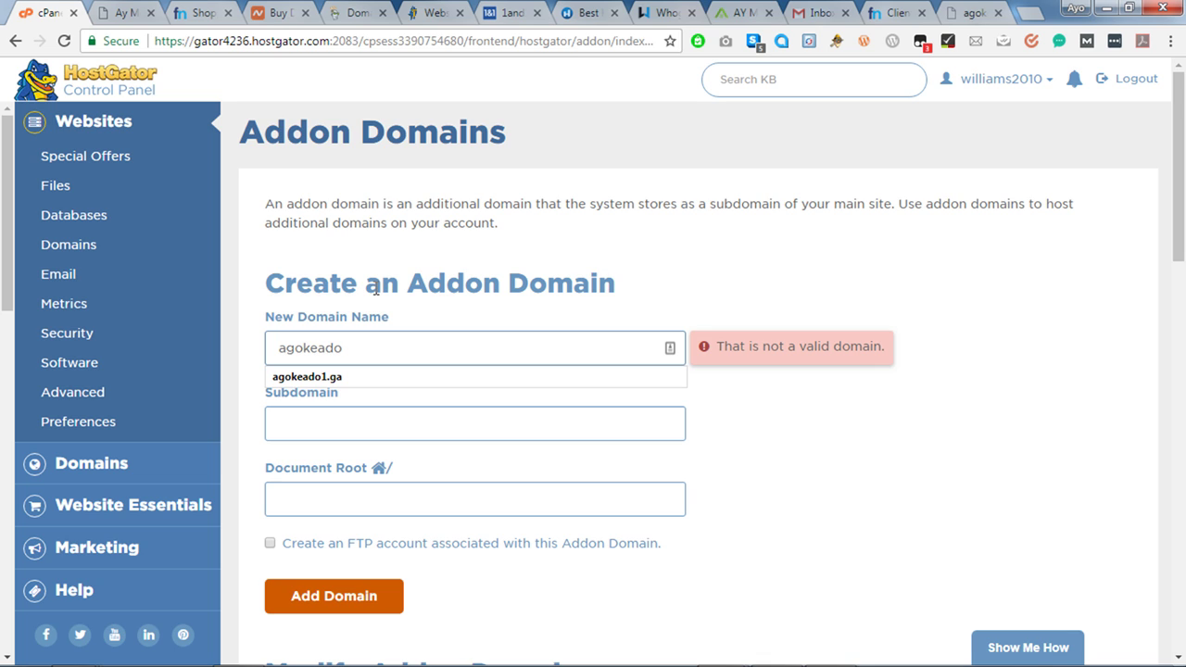
text(.ga)
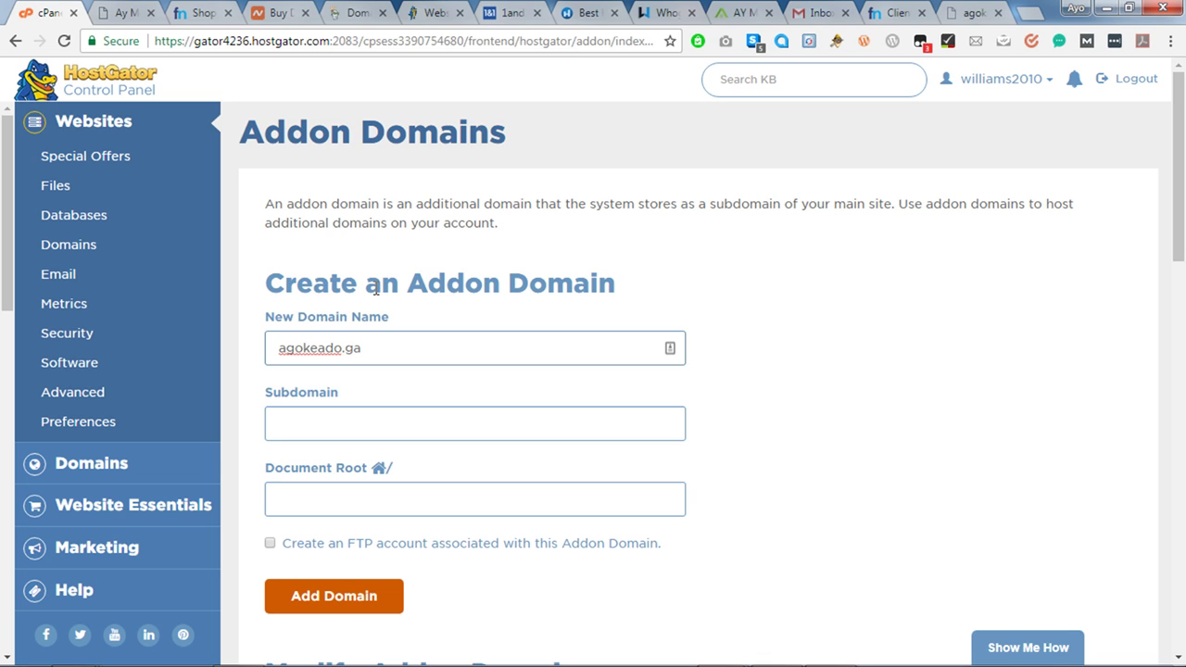
key(Tab)
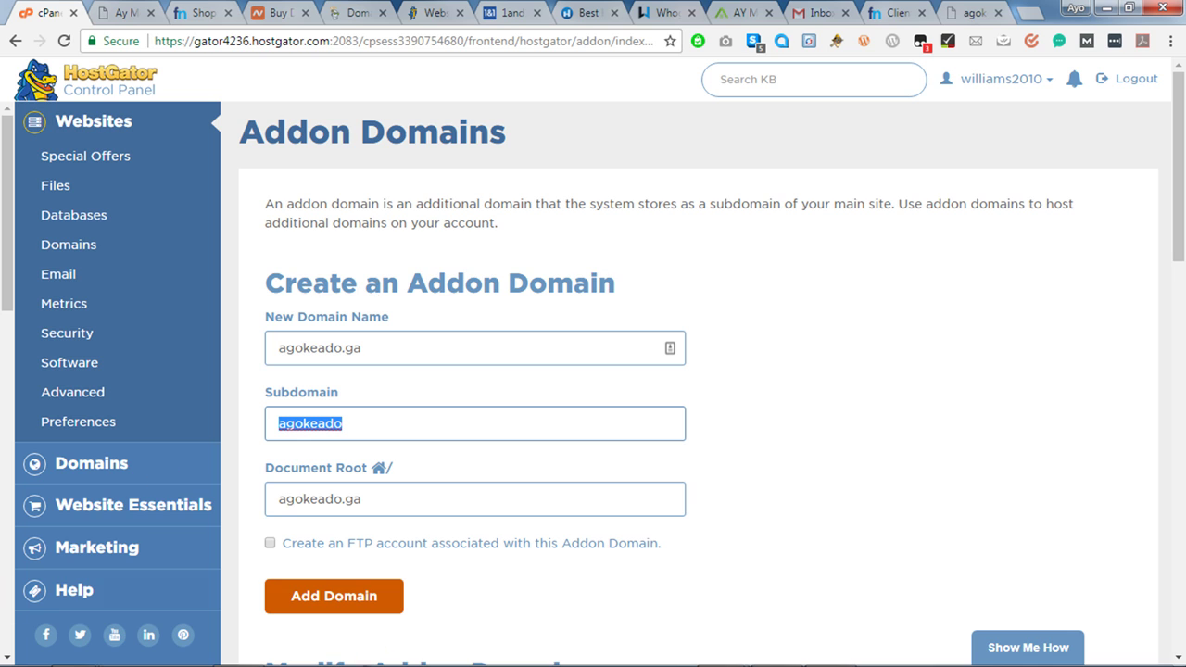
click(370, 595)
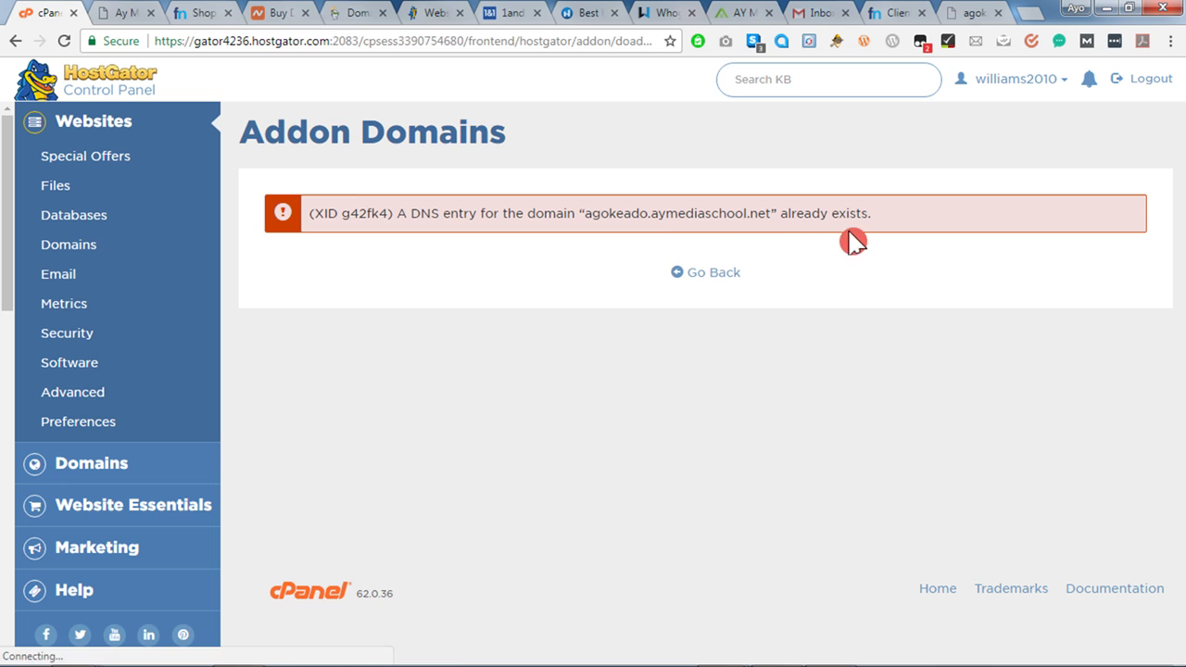
Return to the Addon Domains form and re-enter agokeado.ga as the new domain name.
click(728, 276)
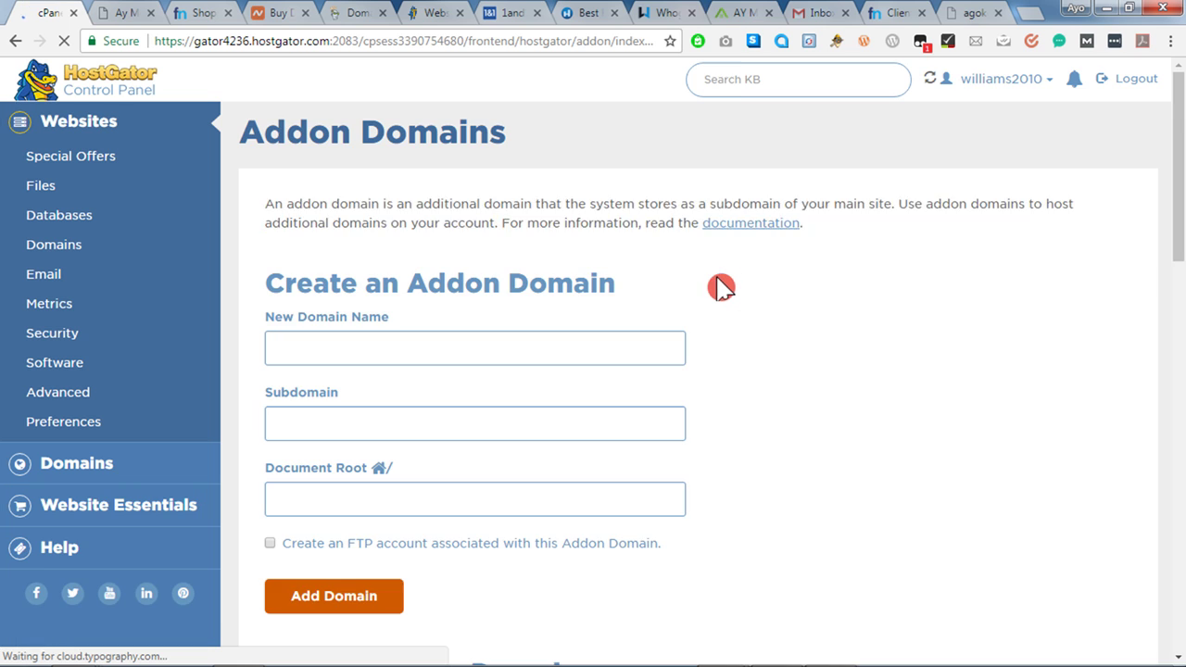
click(394, 350)
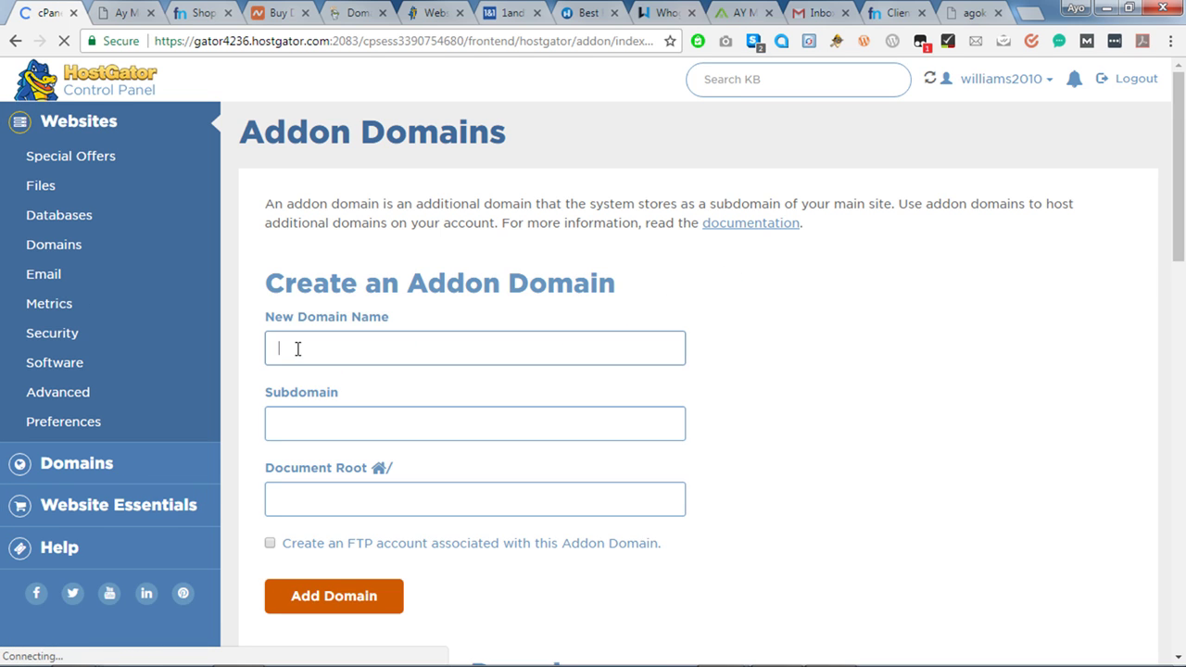
text(ag)
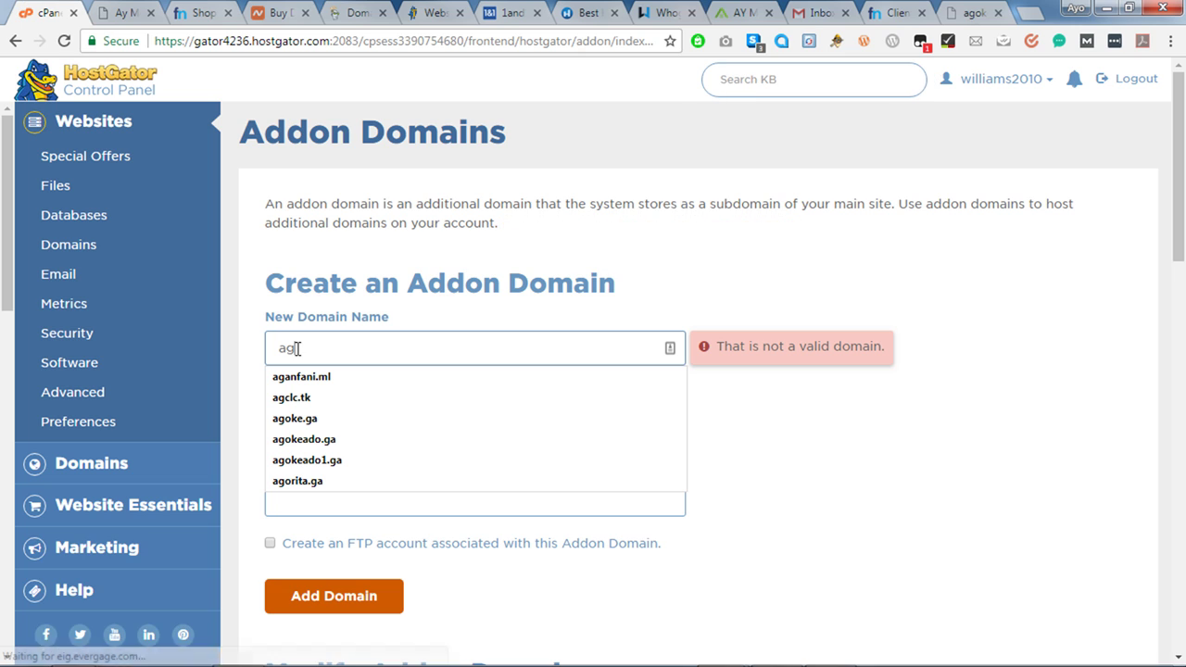
text(oke)
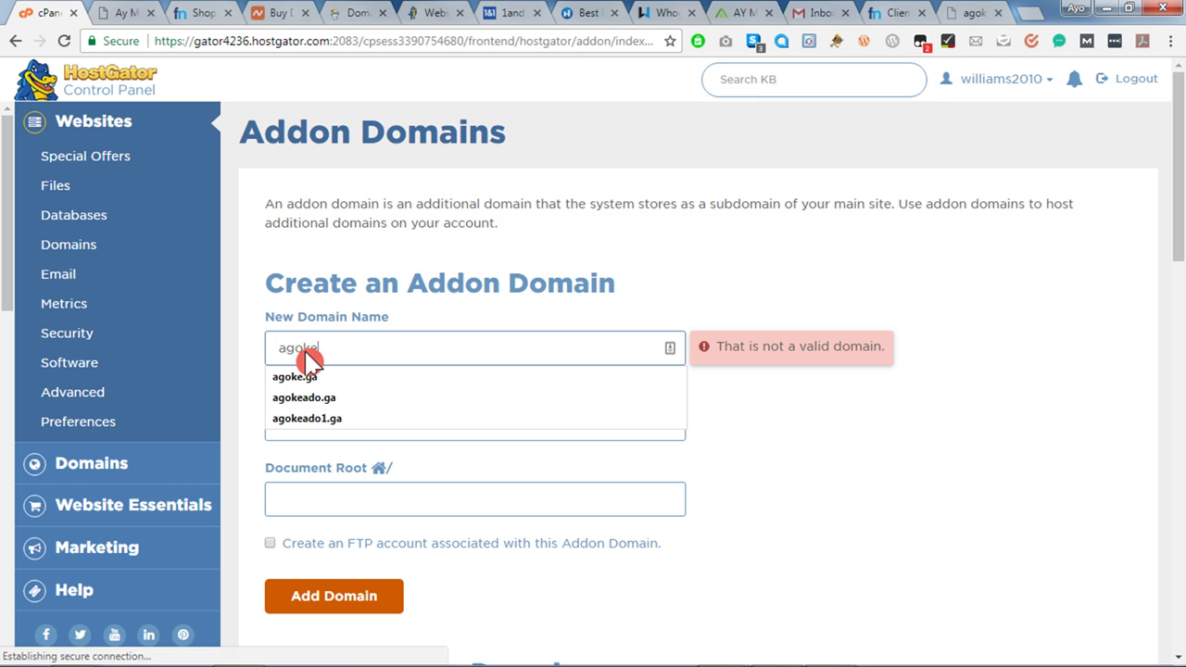
text(ado)
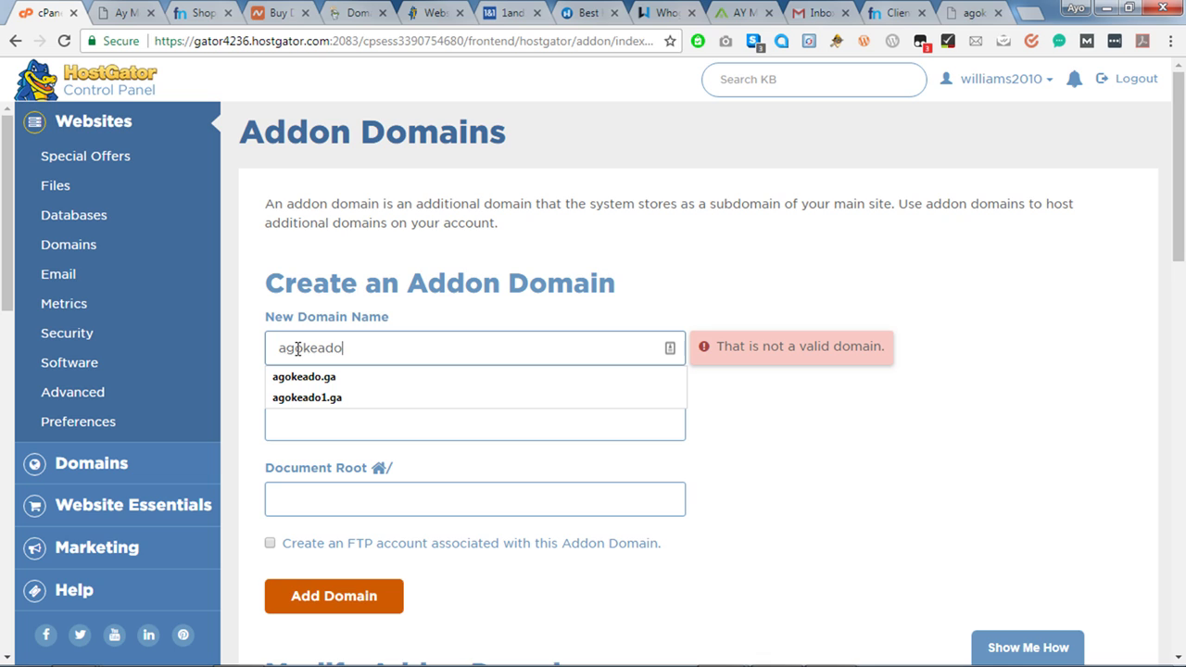
text(.ga)
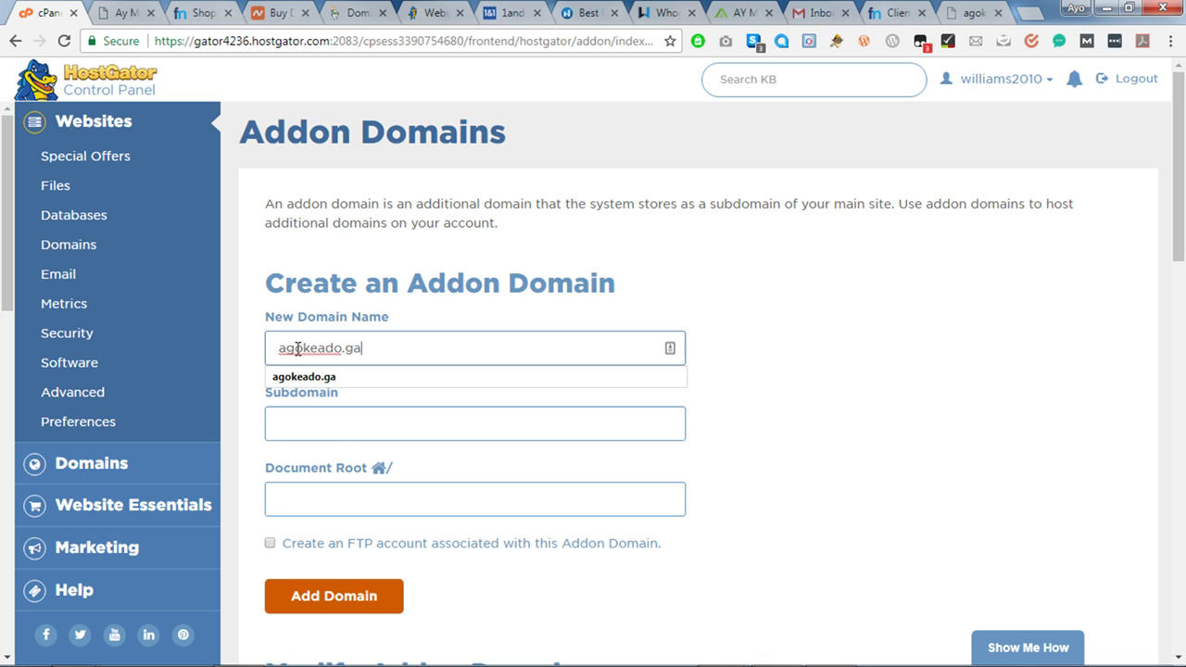
key(Tab)
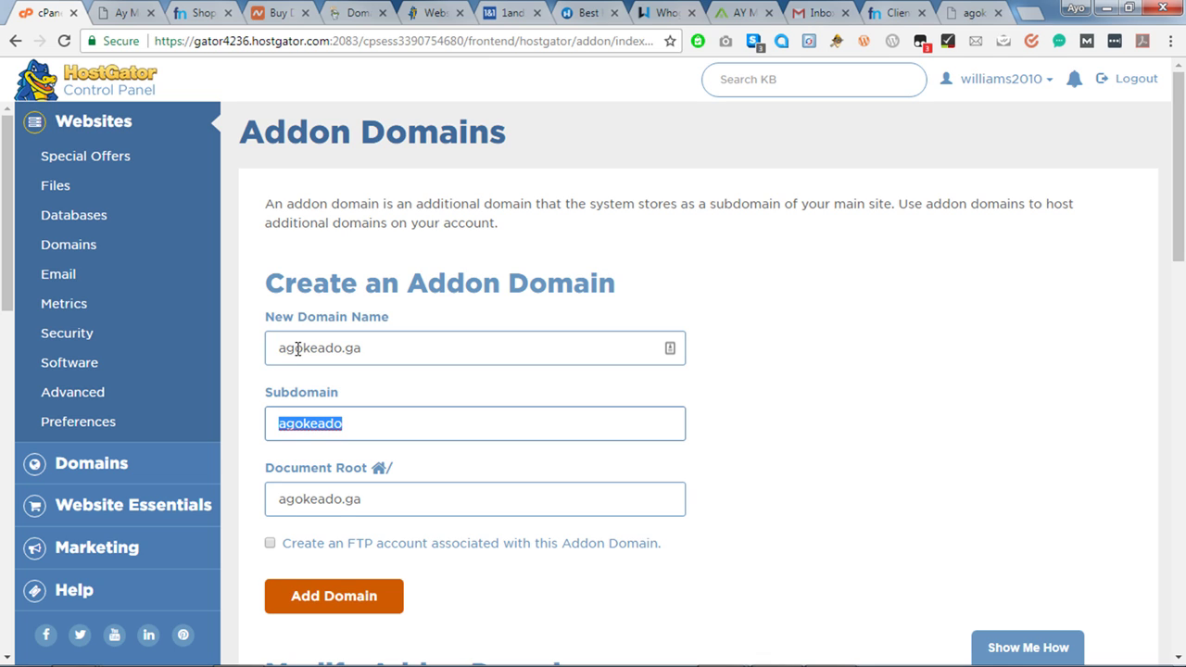
Change the subdomain to agoke1, keep document root agokeado.ga, and add the domain.
key(BackSpace)
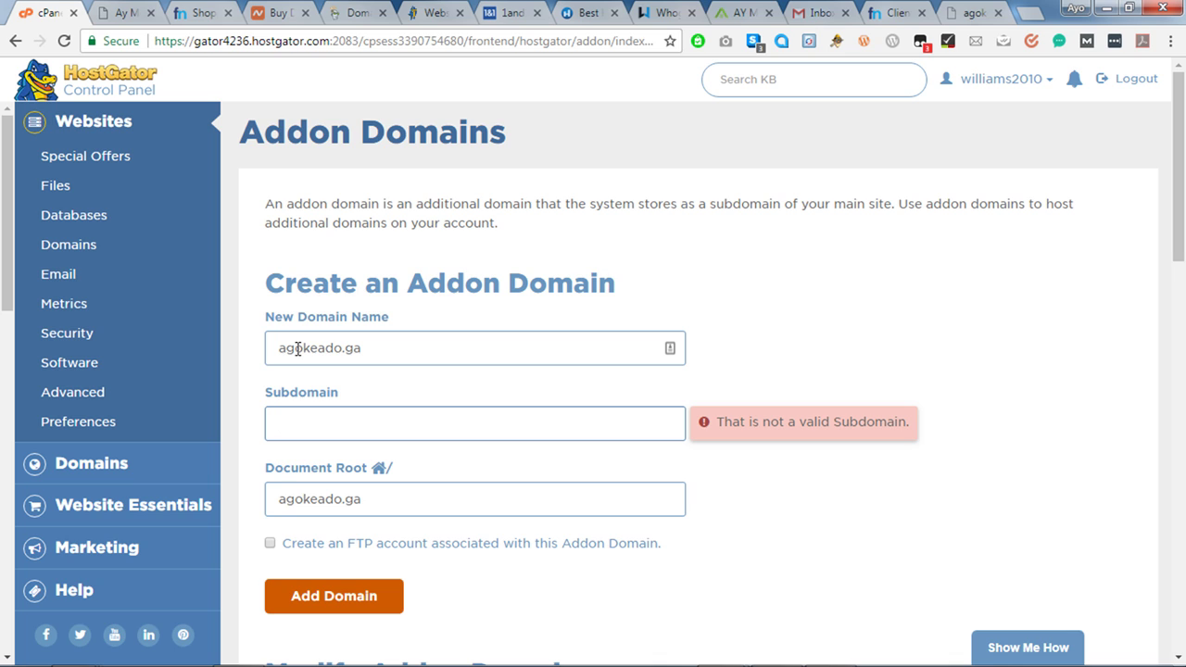
text(ag)
key(Tab)
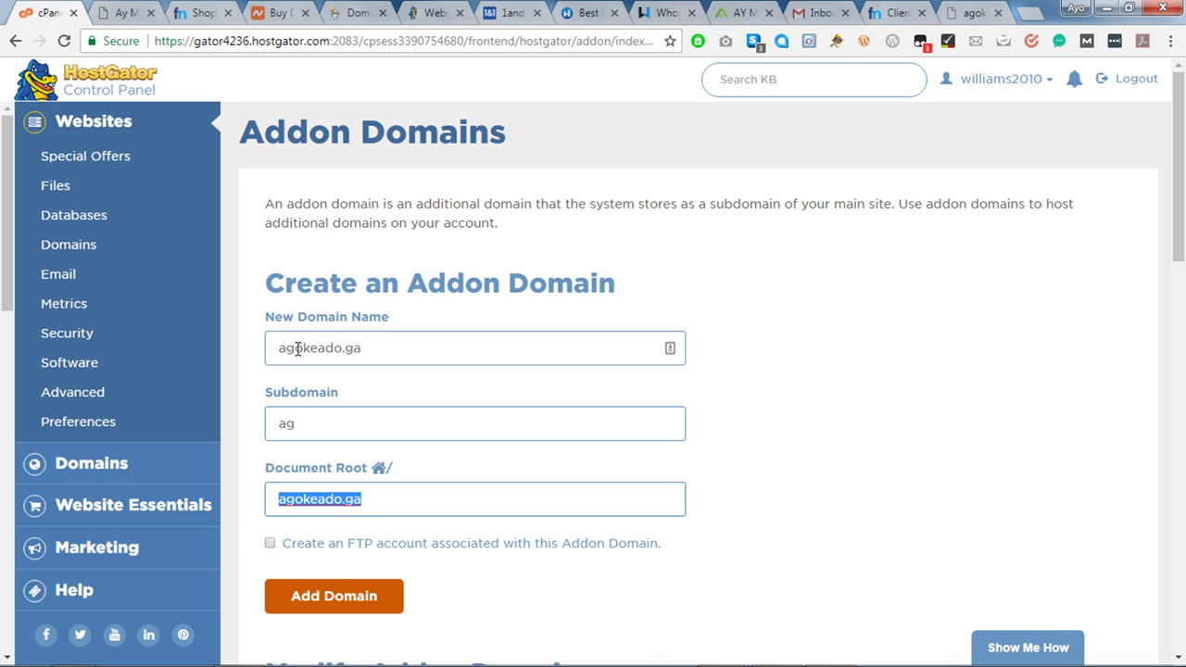
click(298, 349)
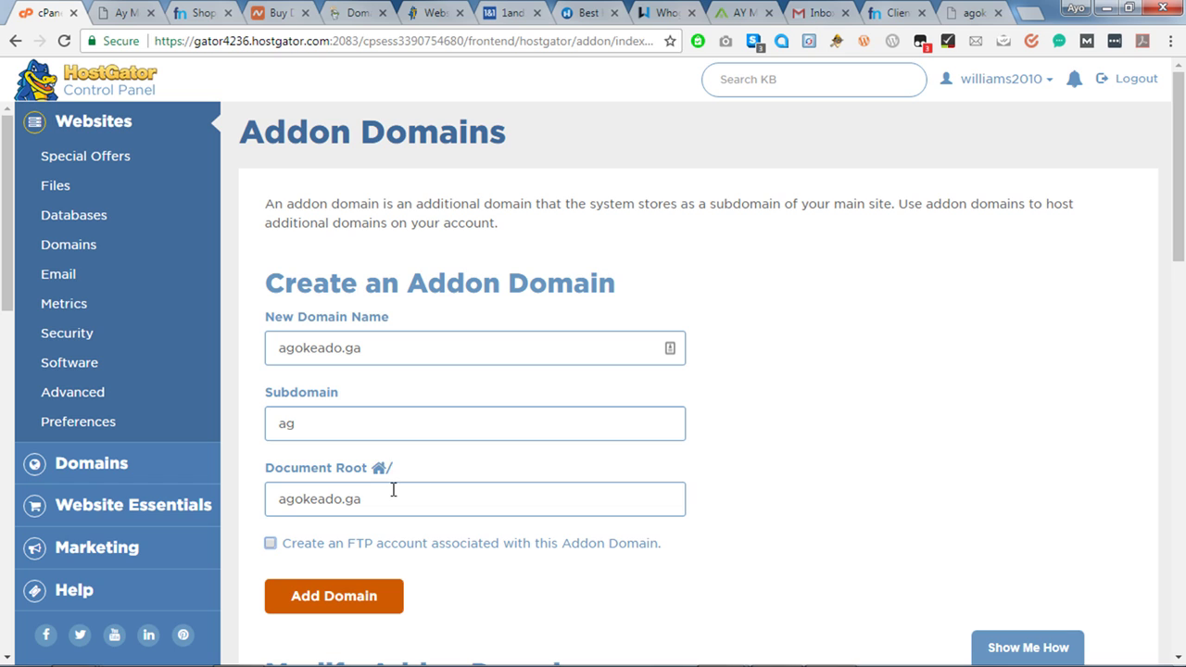
click(354, 427)
text(o)
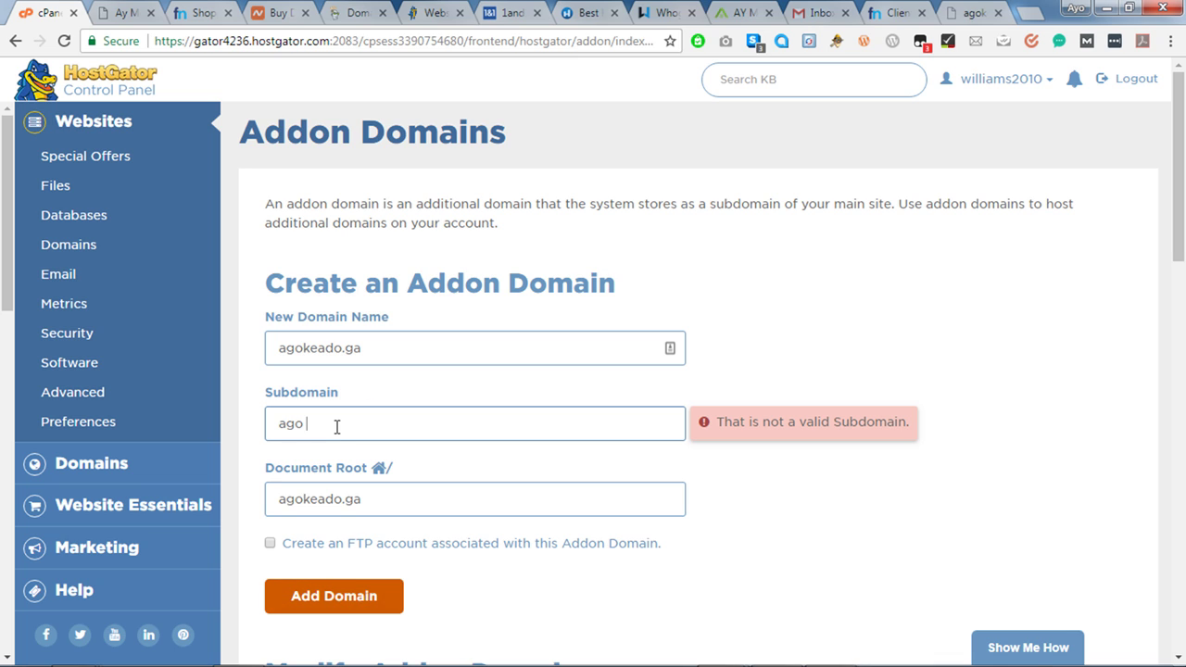
key(BackSpace)
key(BackSpace)
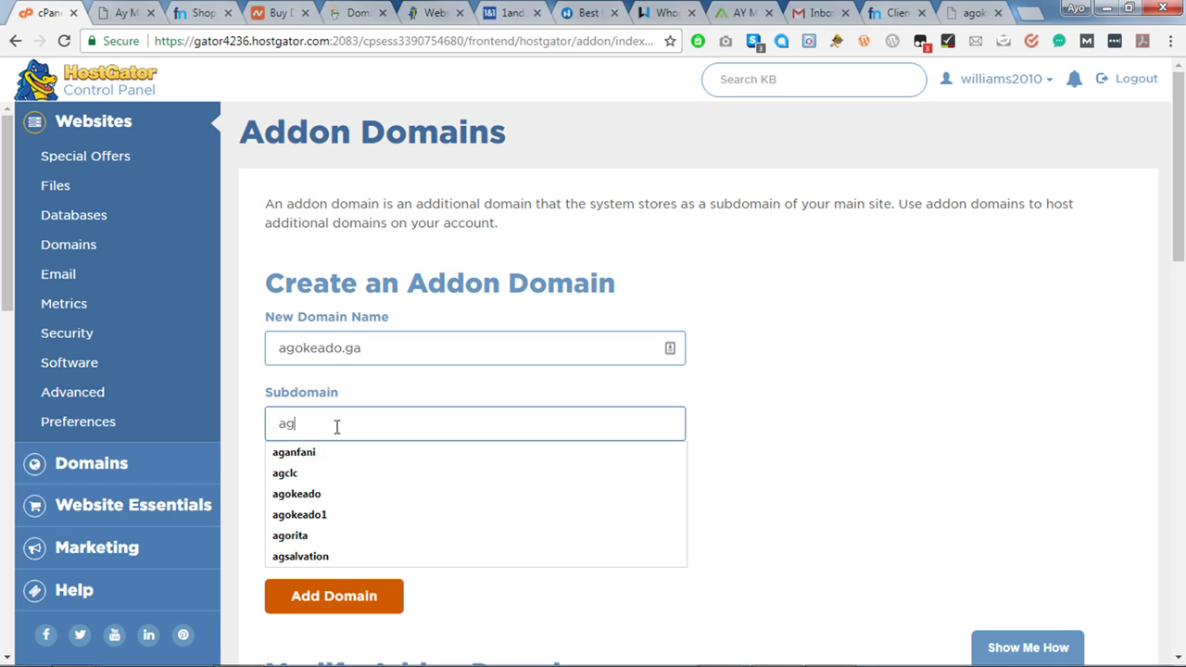
text(oke)
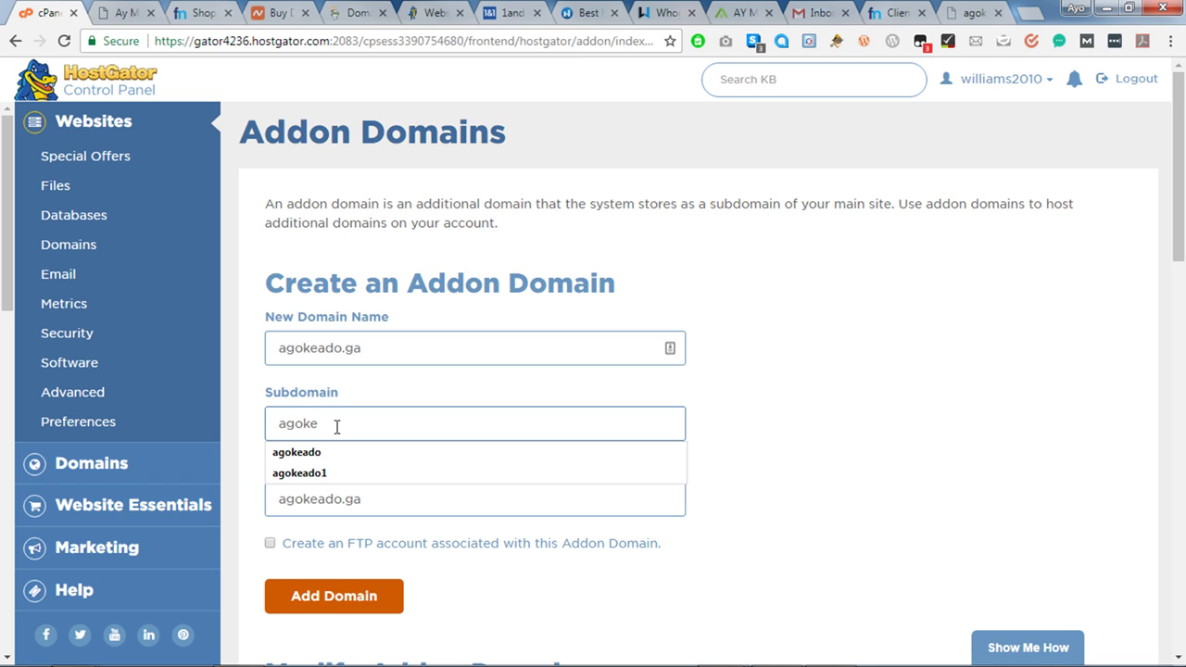
text(1)
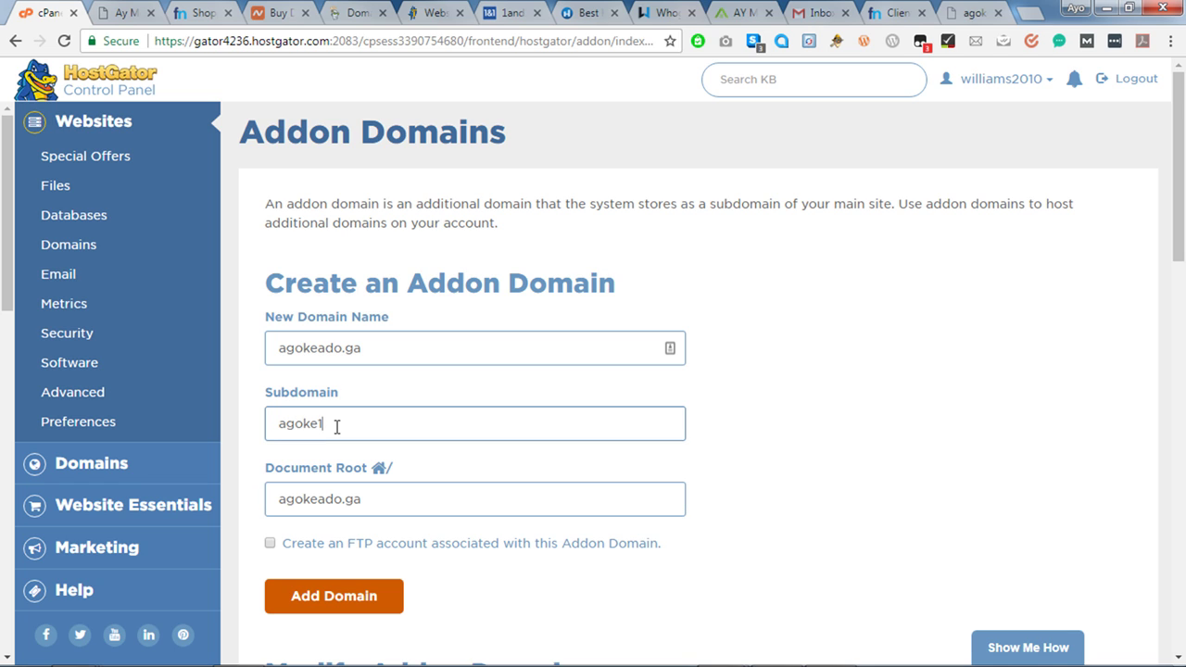
click(344, 607)
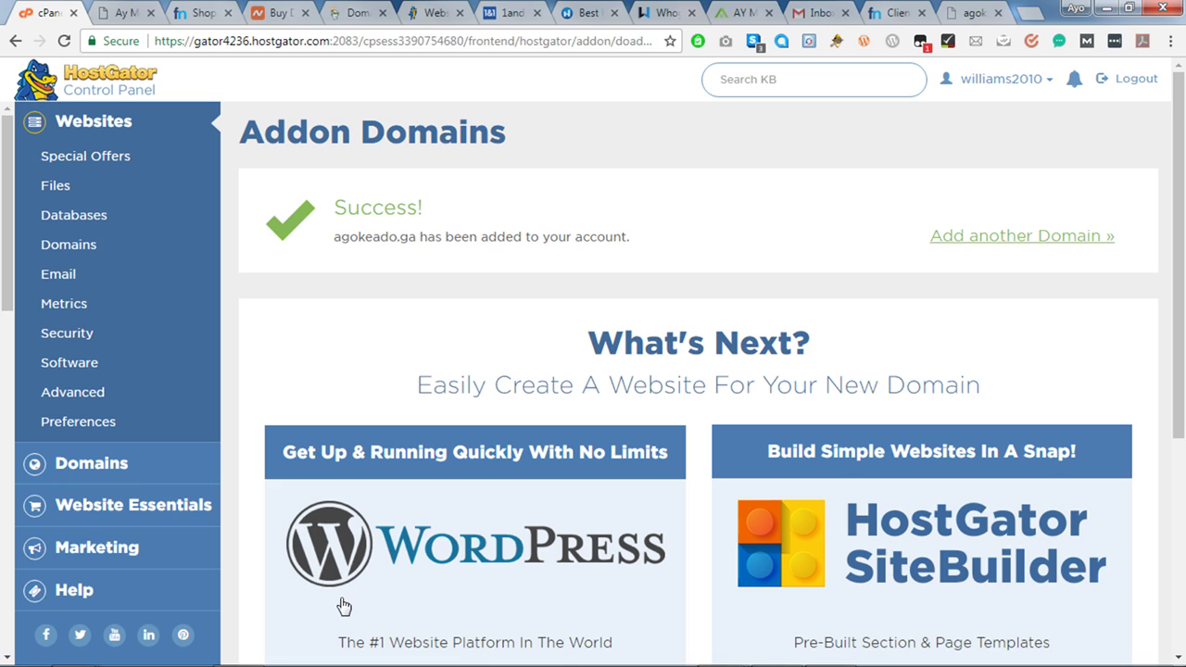
click(343, 606)
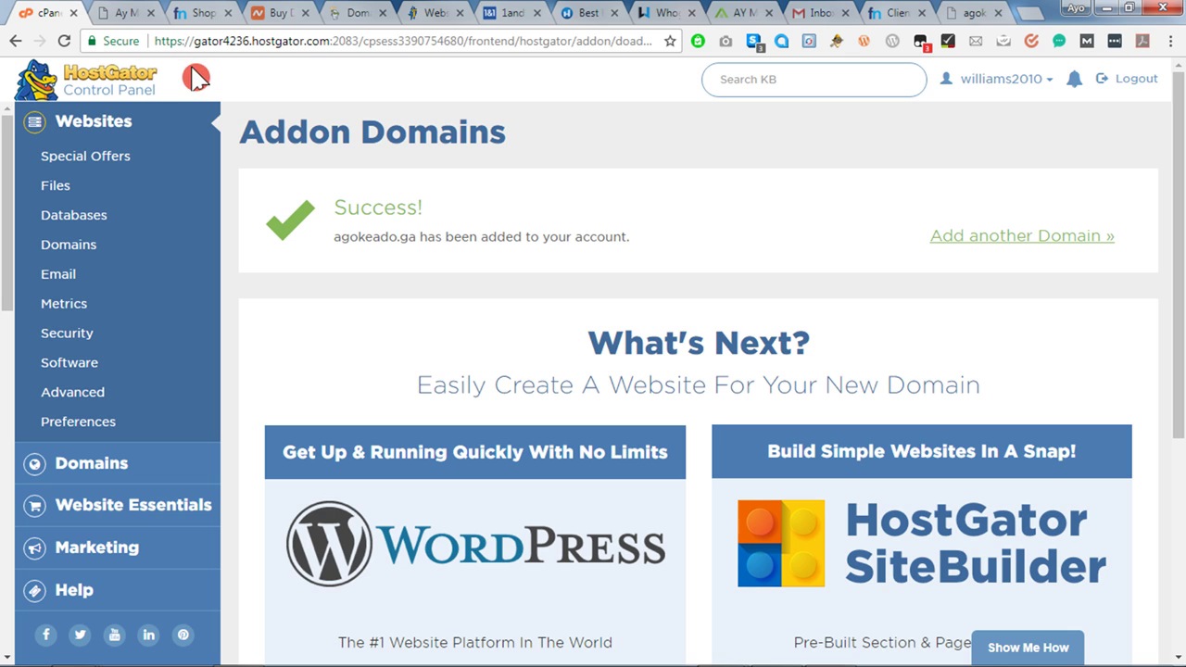
Open the Managing agokeado.ga page from Freenom's My Domains list.
click(197, 15)
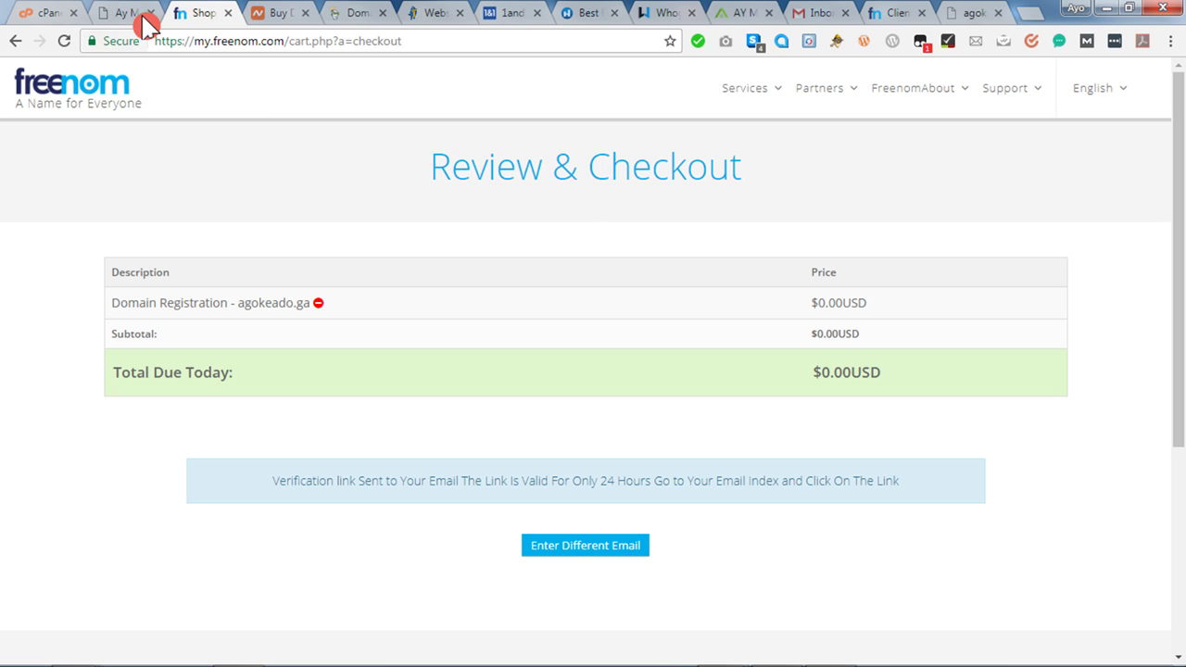
click(896, 15)
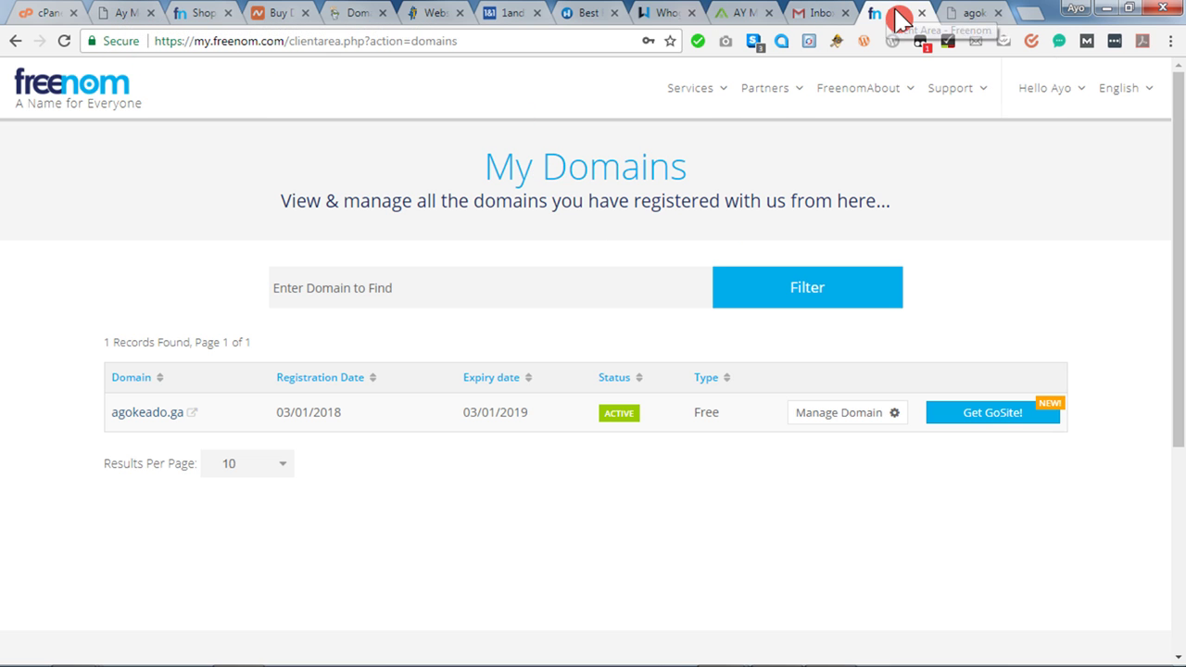
click(878, 419)
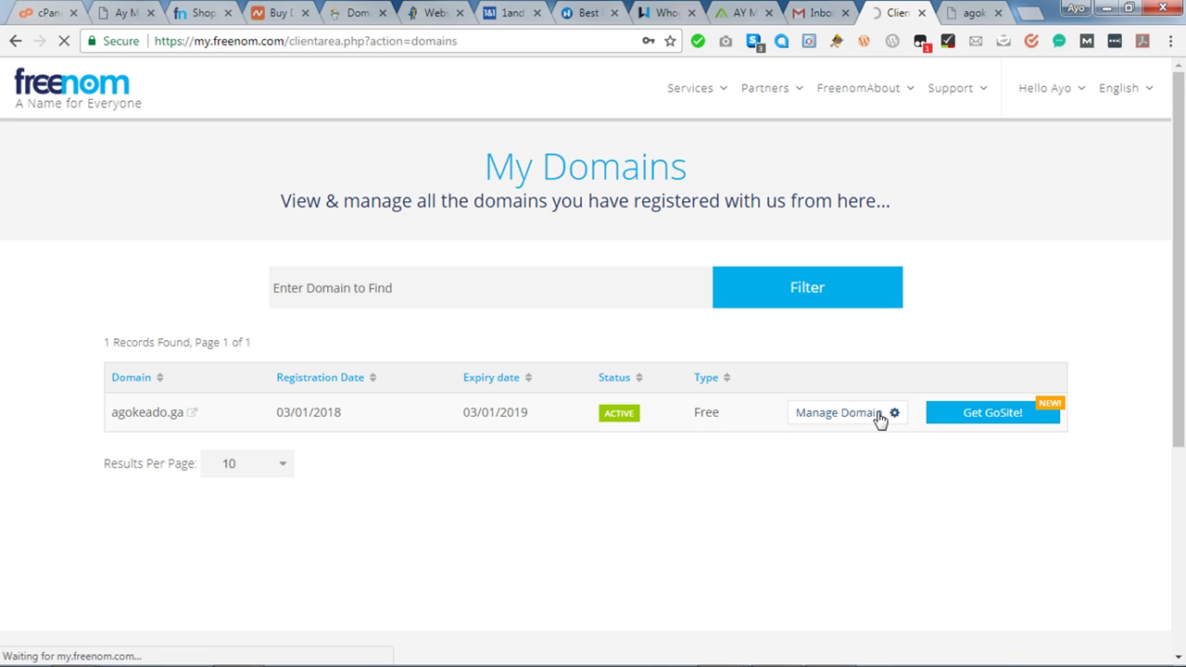
click(864, 419)
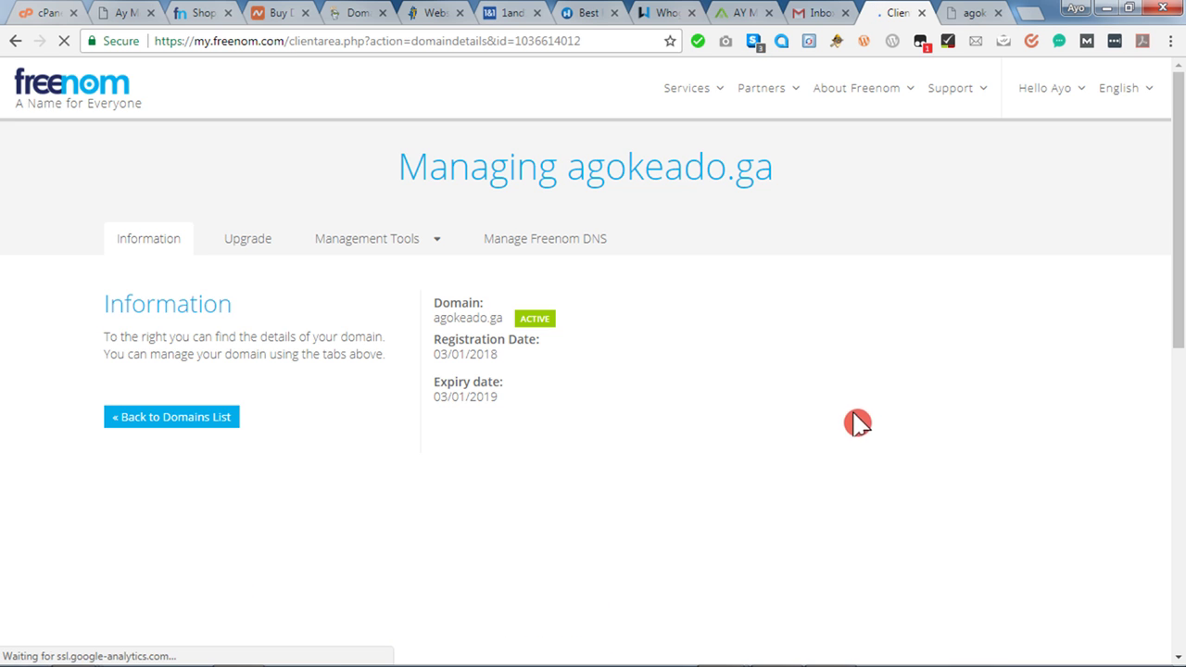
Show agokeado.ga's Nameservers settings, still on the default NS01–NS04.FREENOM.COM servers.
click(342, 243)
click(380, 281)
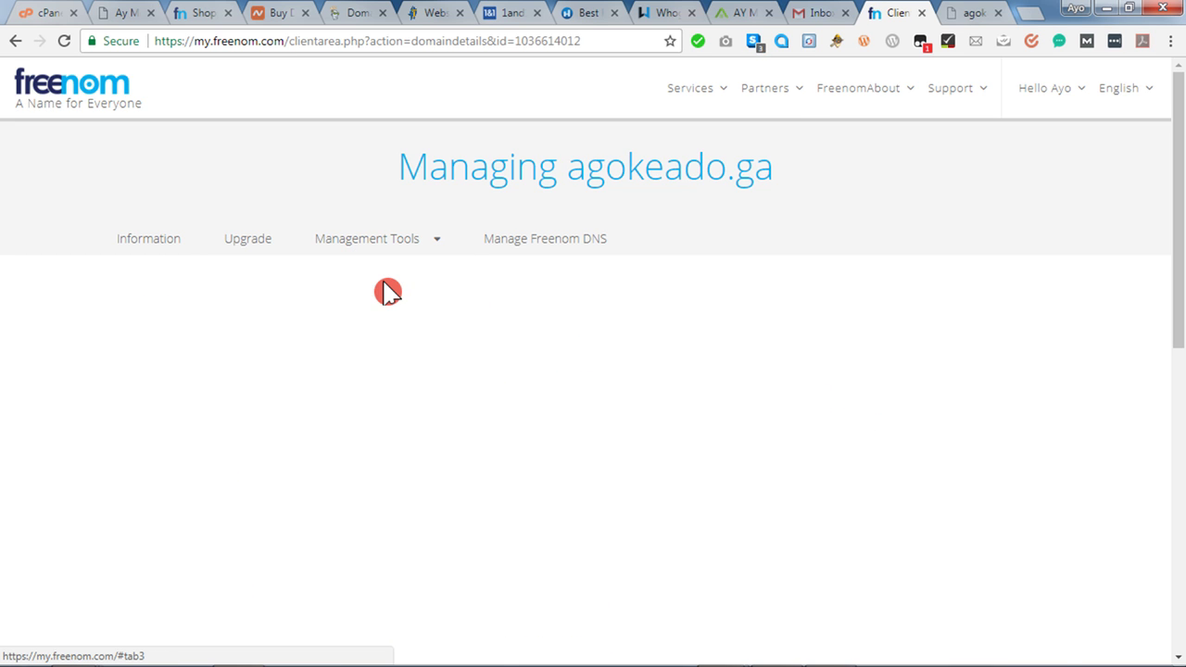
scroll(722, 370, down, 1)
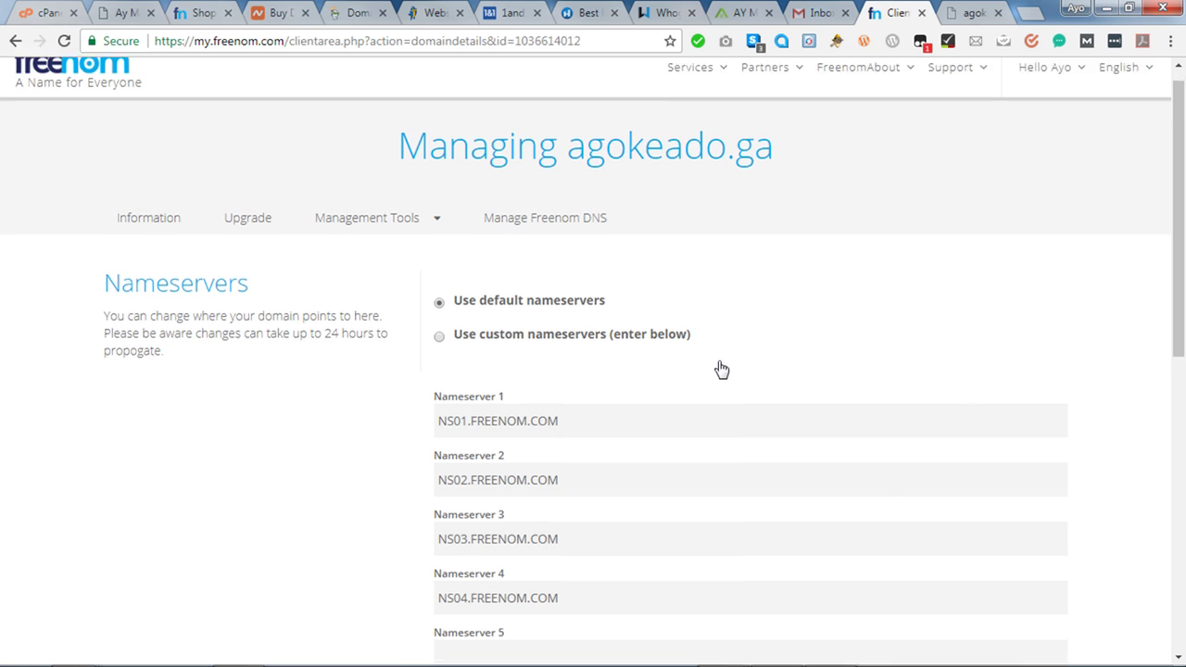
scroll(722, 370, down, 3)
scroll(720, 360, up, 2)
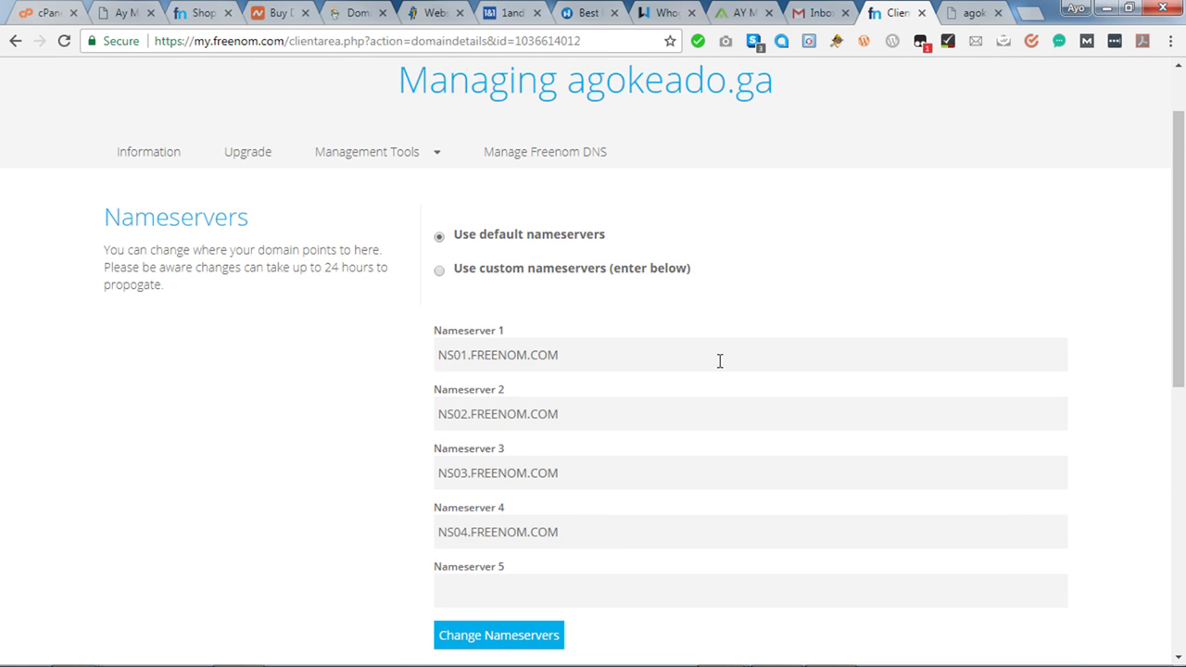
click(516, 387)
click(971, 14)
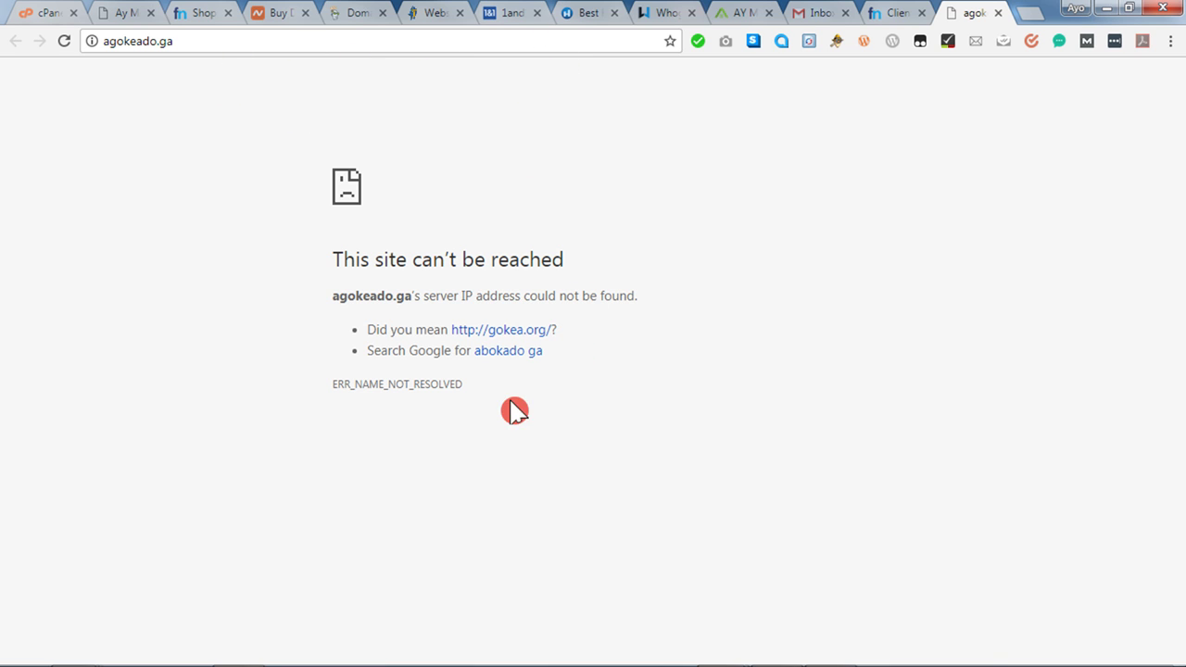
click(892, 15)
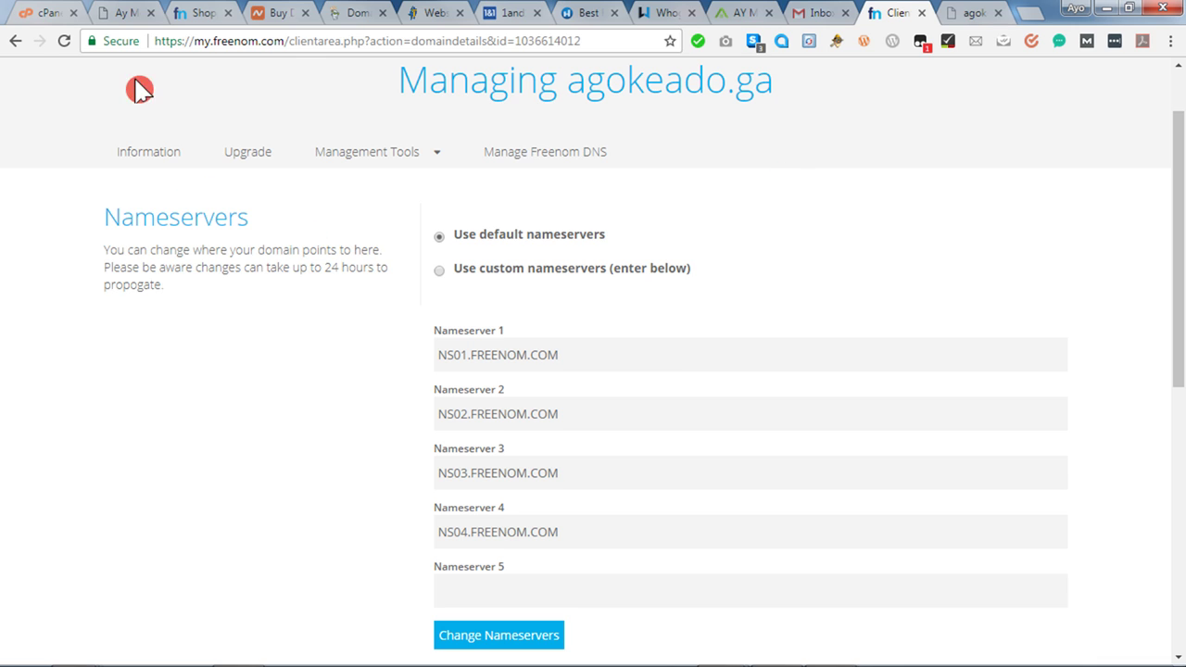
Copy the primary nameserver ns8471.hostgator.com from the cPanel main page sidebar.
click(42, 21)
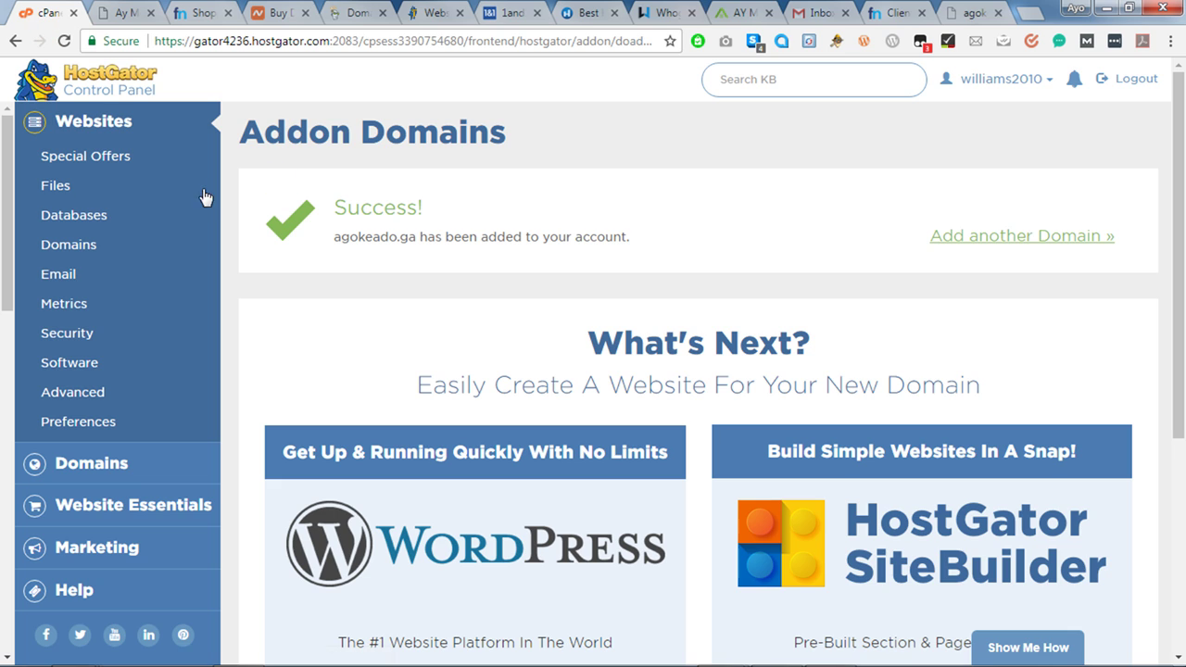
click(101, 124)
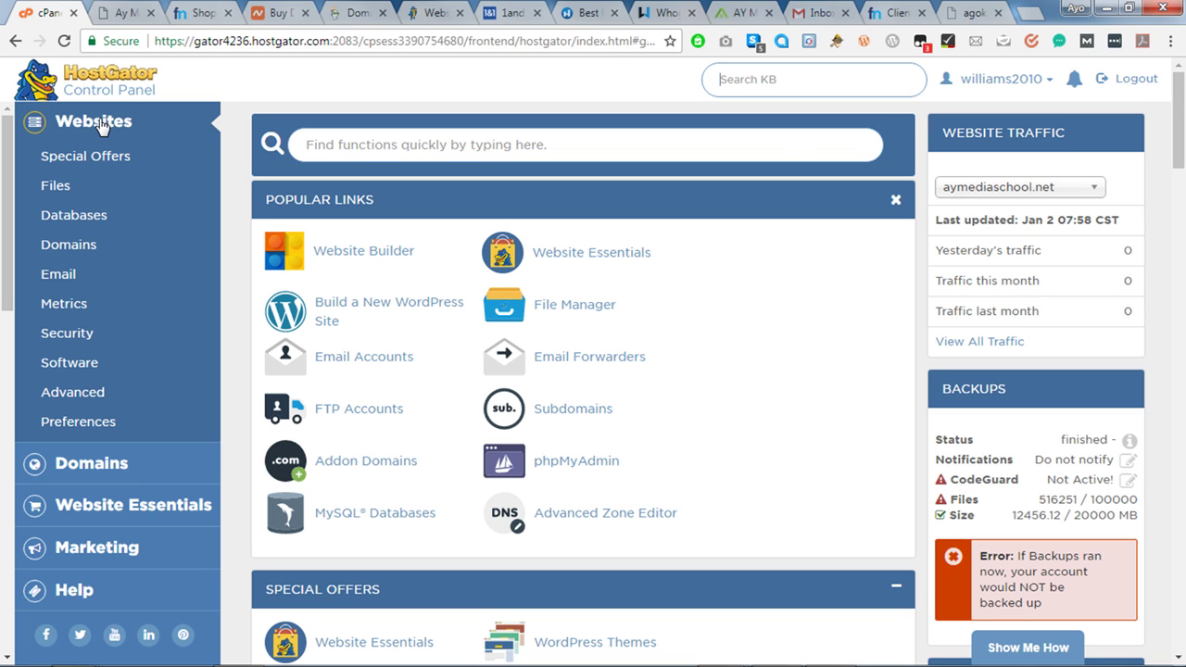
scroll(1175, 211, down, 1)
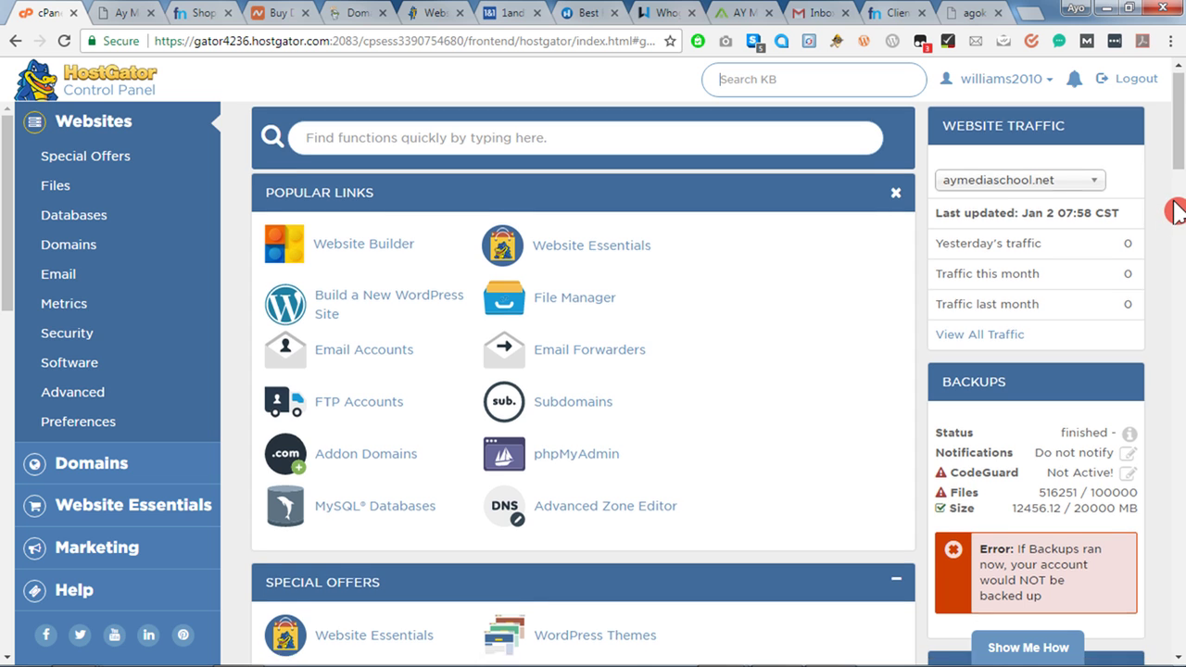
scroll(1175, 211, down, 10)
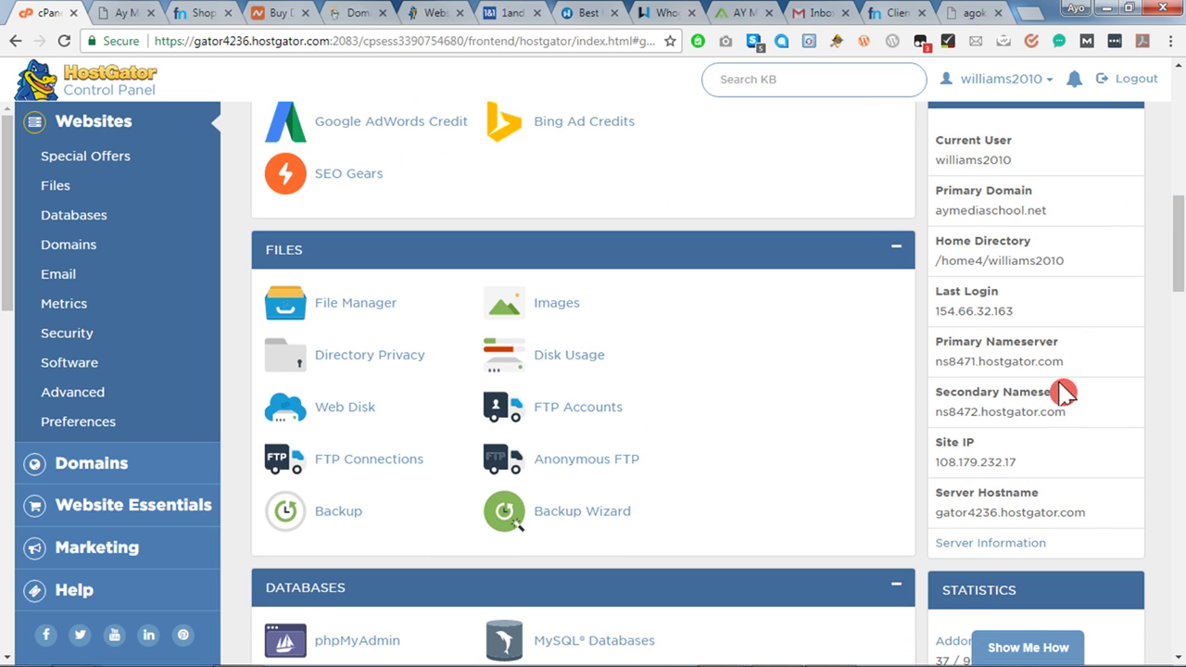
drag(1070, 364, 934, 363)
right_click(932, 363)
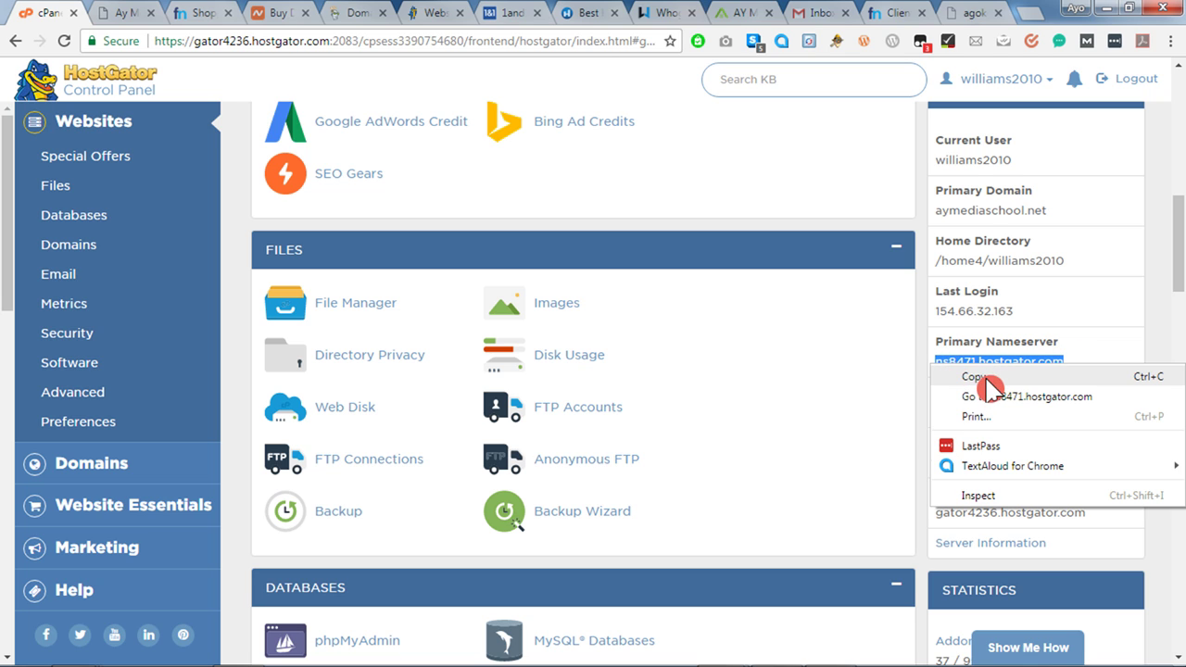
click(987, 379)
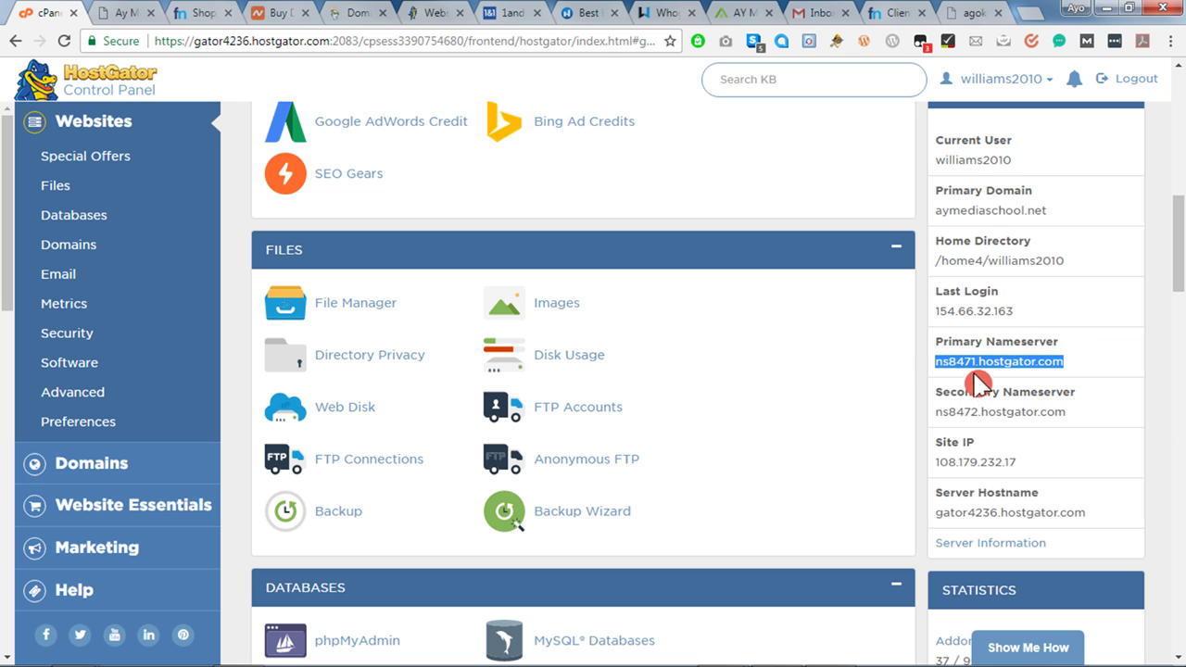
click(896, 17)
Replace Nameserver 1 with the copied NS8471.HOSTGATOR.COM.
triple_click(602, 355)
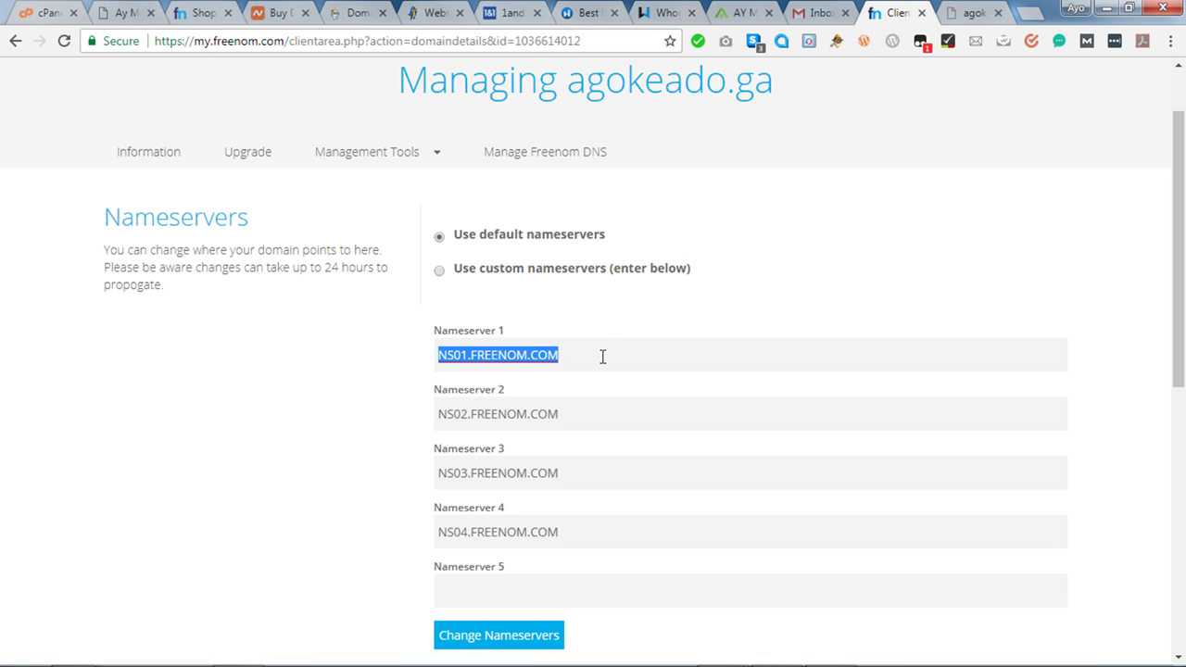
right_click(603, 356)
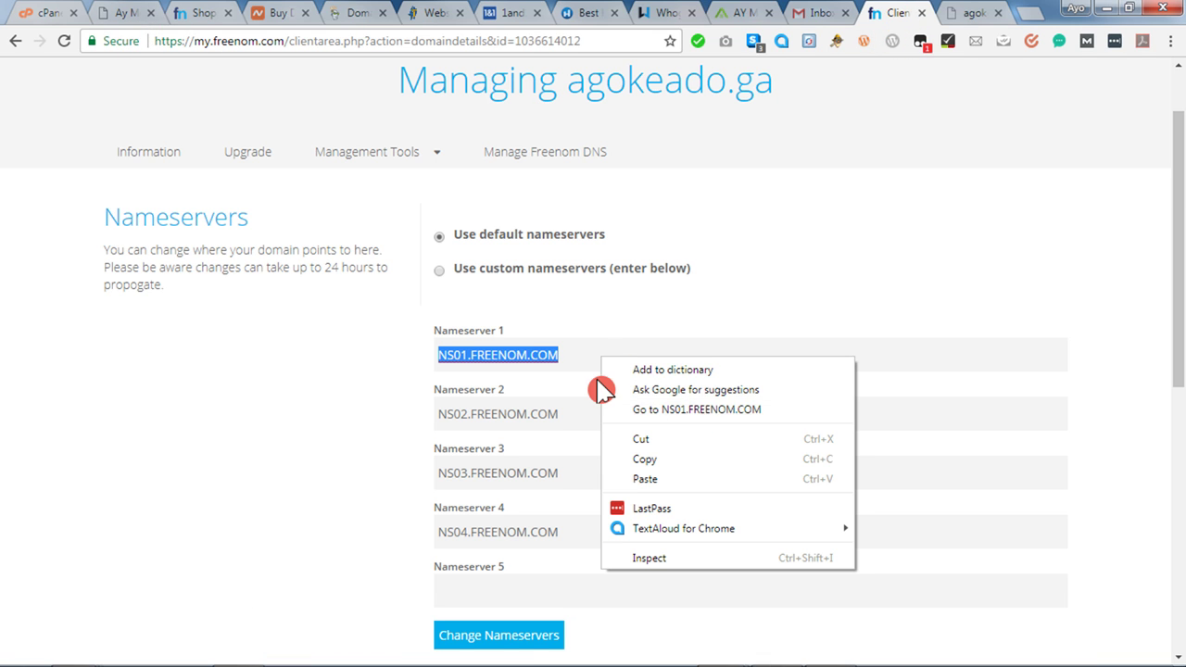
click(649, 479)
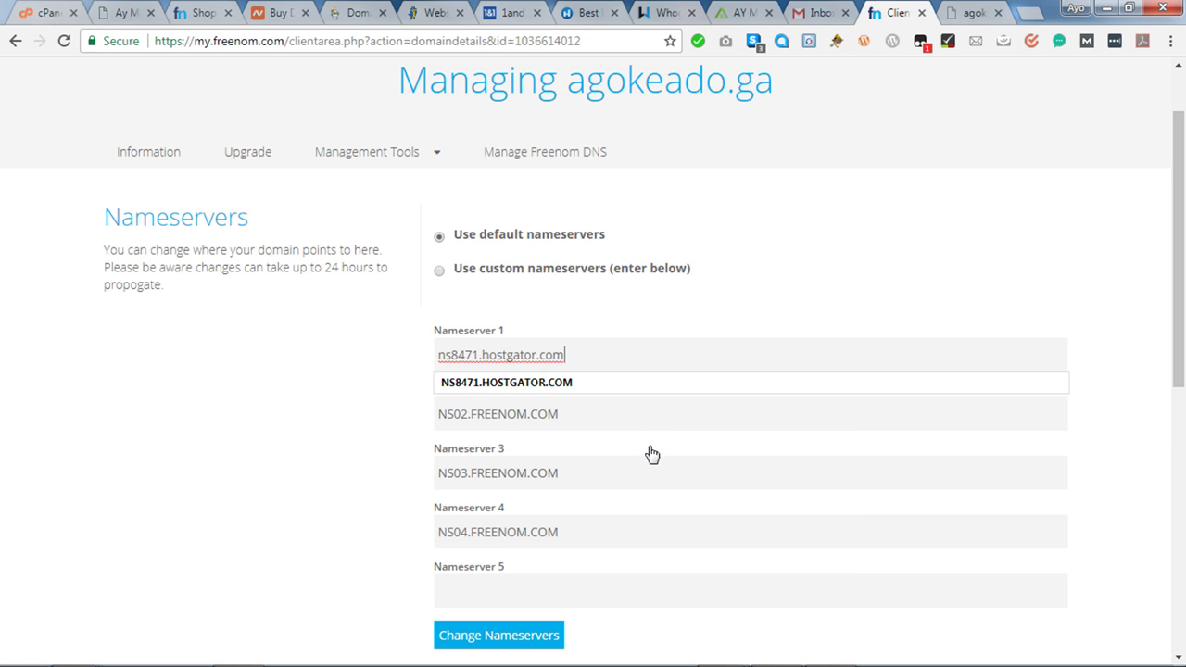
click(566, 389)
Copy ns8472.hostgator.com from cPanel and put it in Nameserver 2.
triple_click(567, 417)
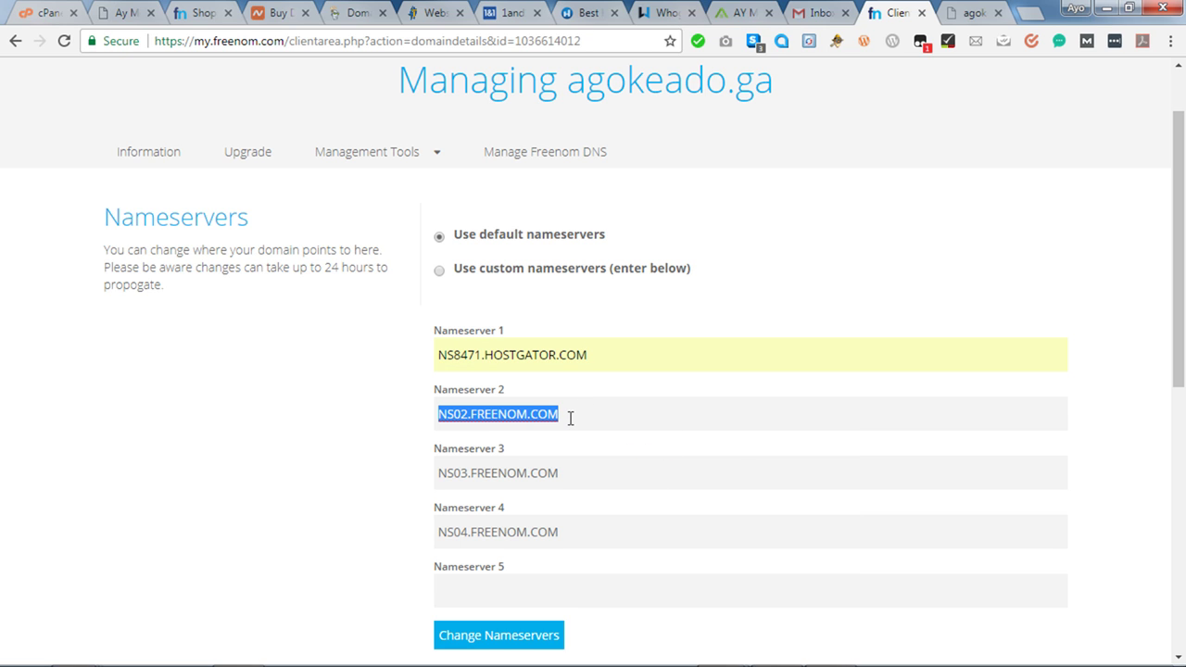
key(BackSpace)
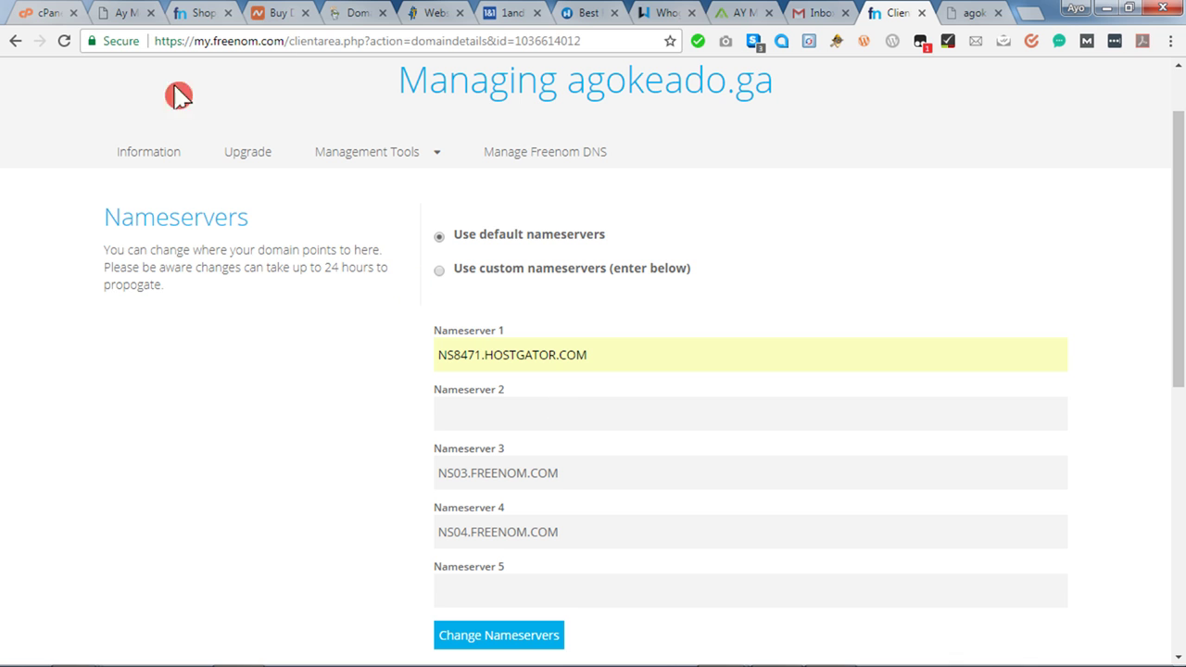
click(46, 13)
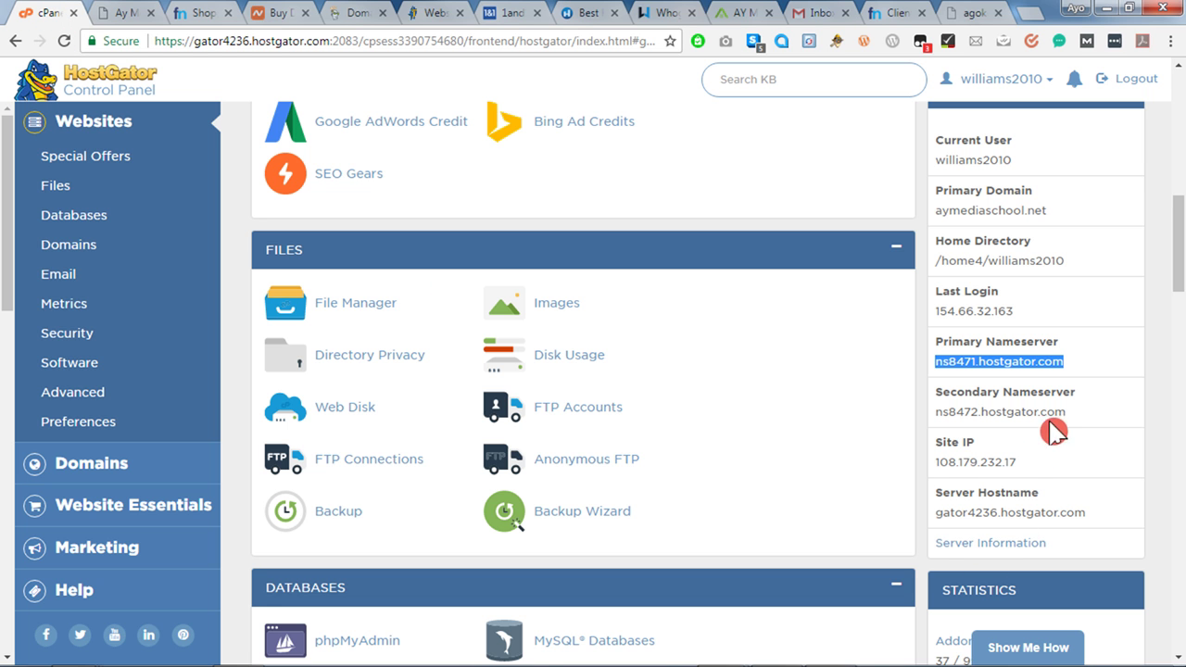
drag(1065, 411, 938, 416)
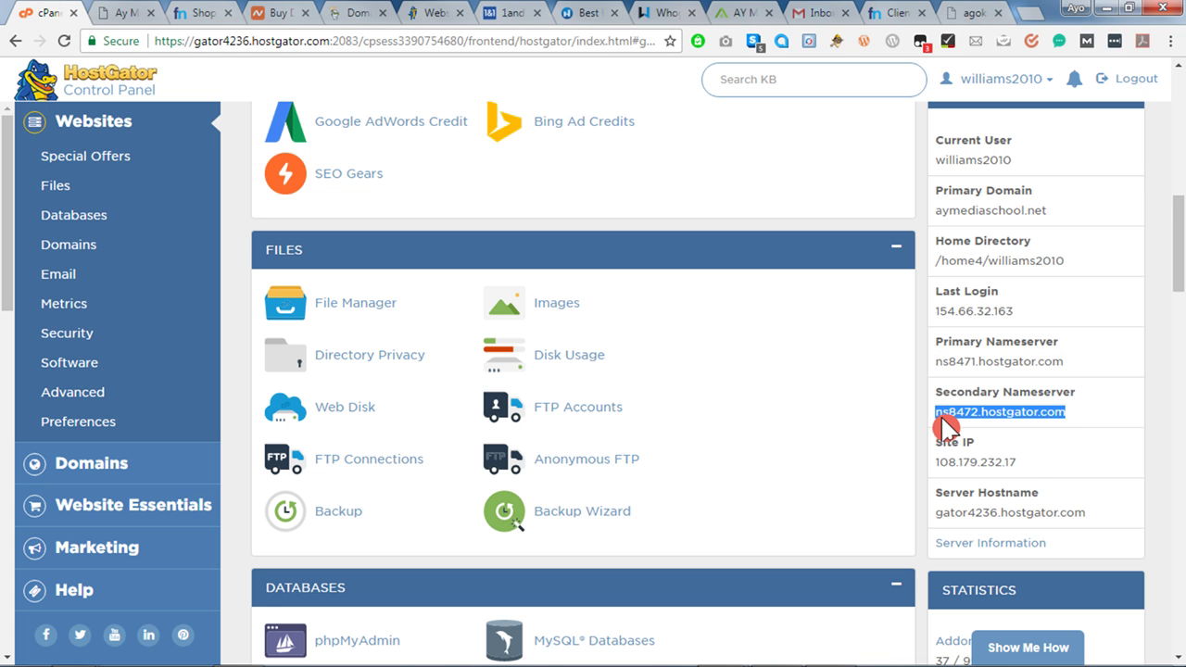
right_click(946, 416)
click(999, 427)
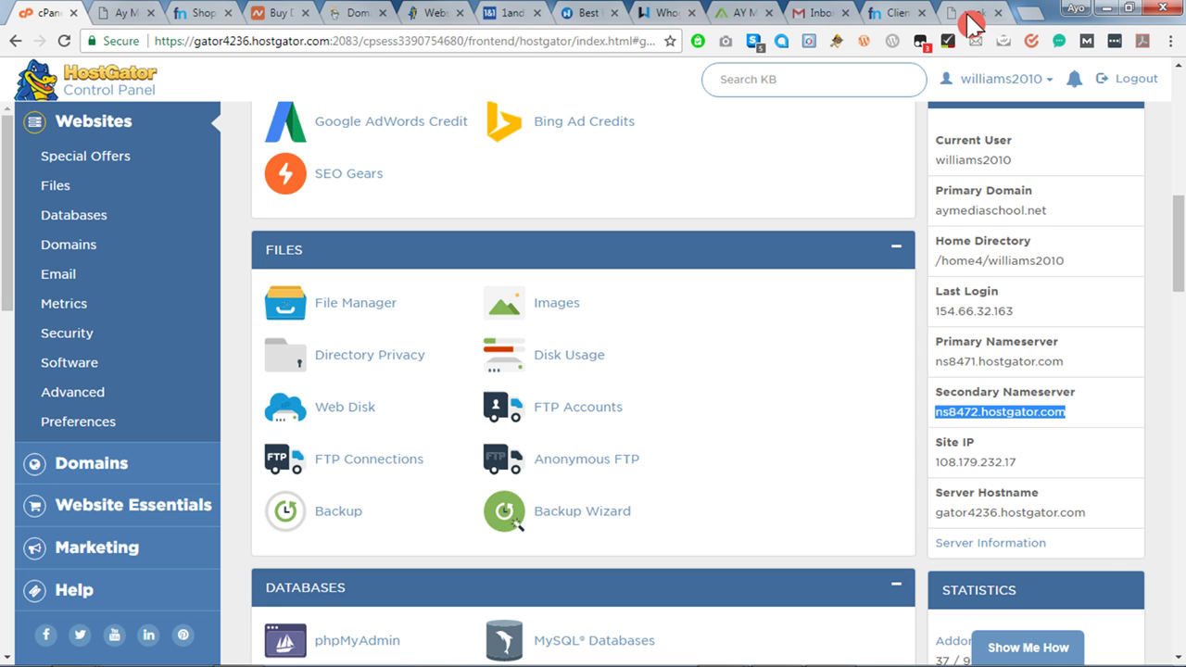
click(895, 13)
click(482, 414)
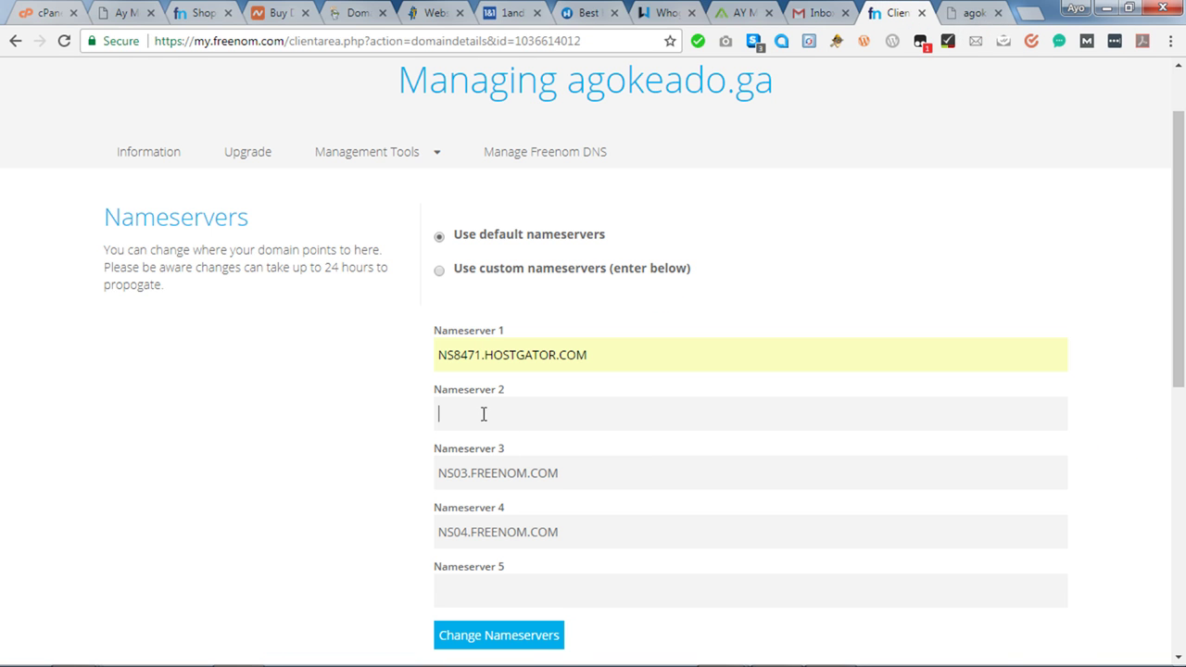
right_click(482, 414)
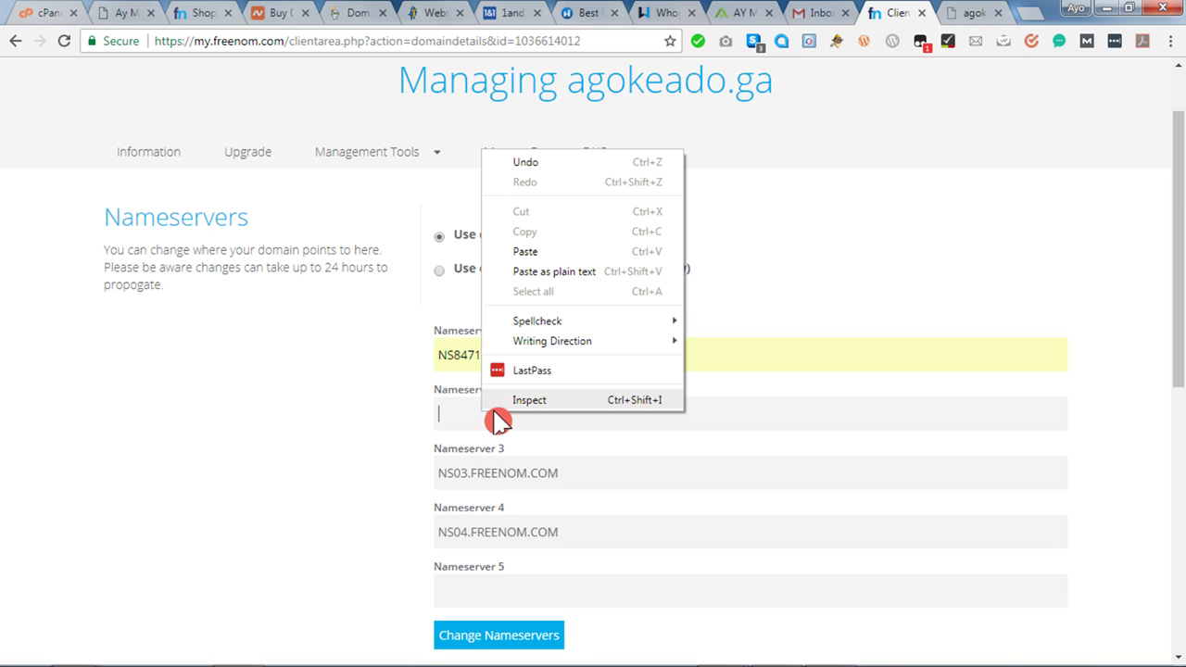
click(550, 252)
click(554, 449)
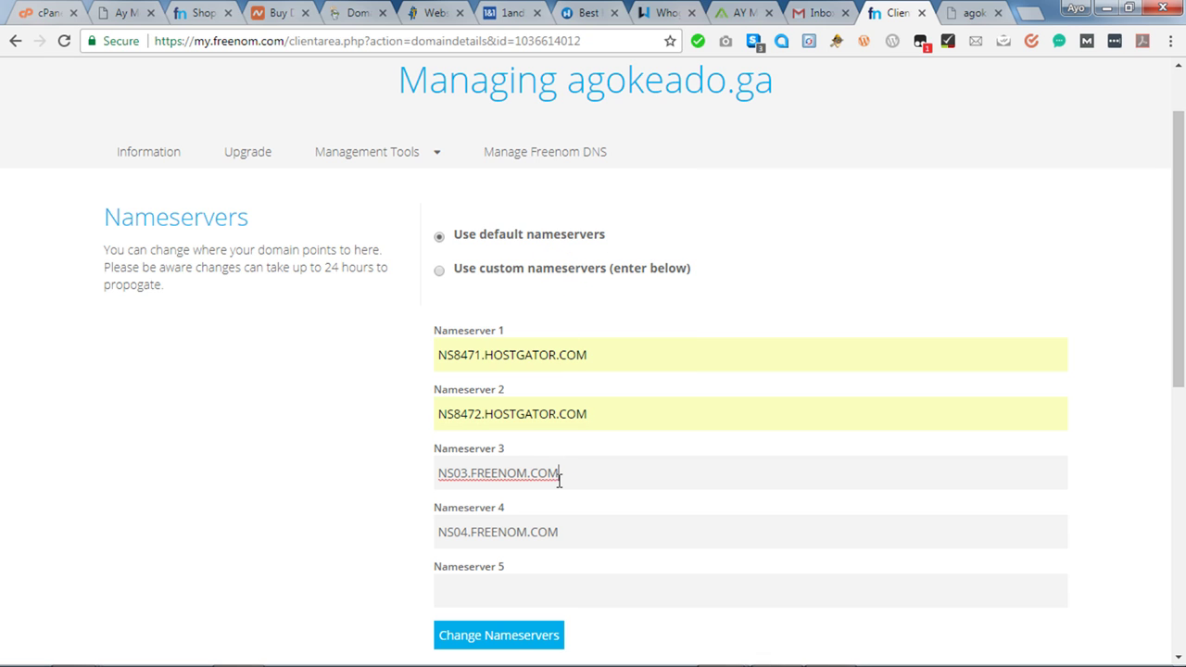
Clear Nameservers 3 and 4, choose custom nameservers, and save the changes.
triple_click(558, 475)
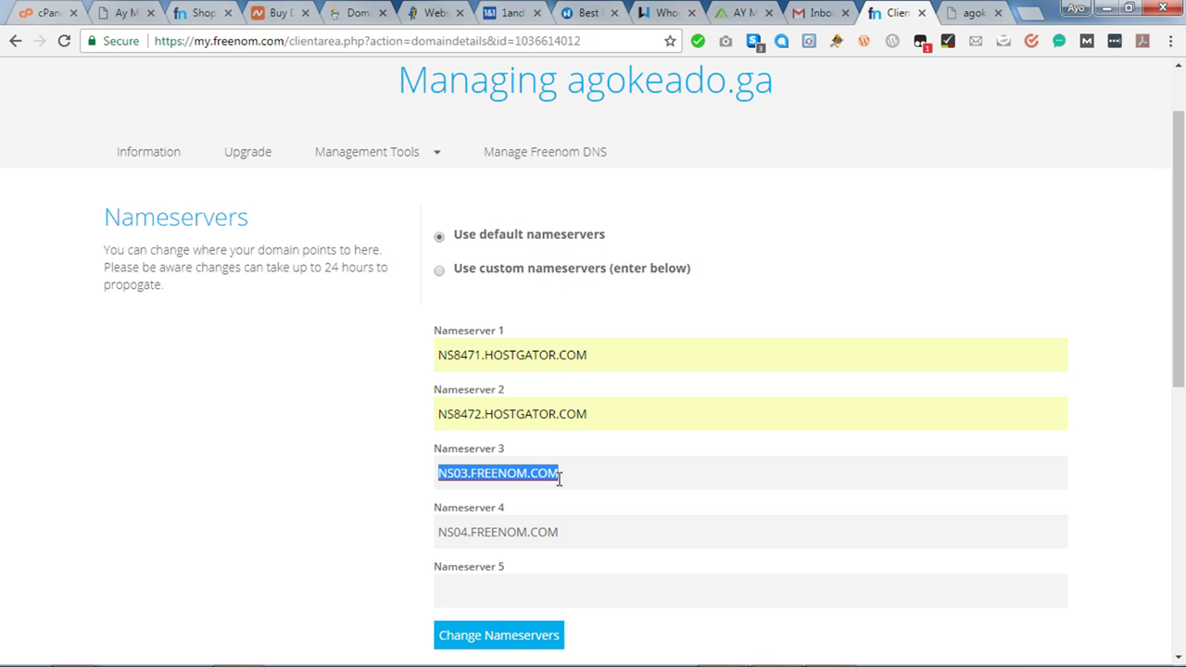
key(BackSpace)
key(Tab)
key(BackSpace)
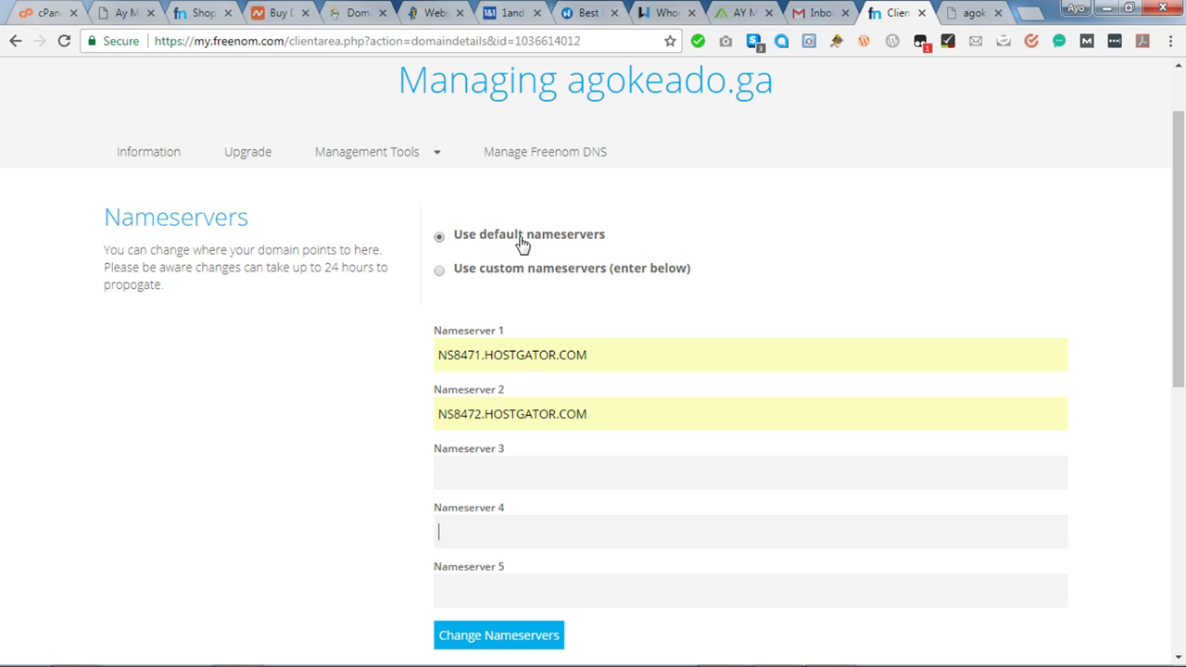
click(511, 277)
click(507, 639)
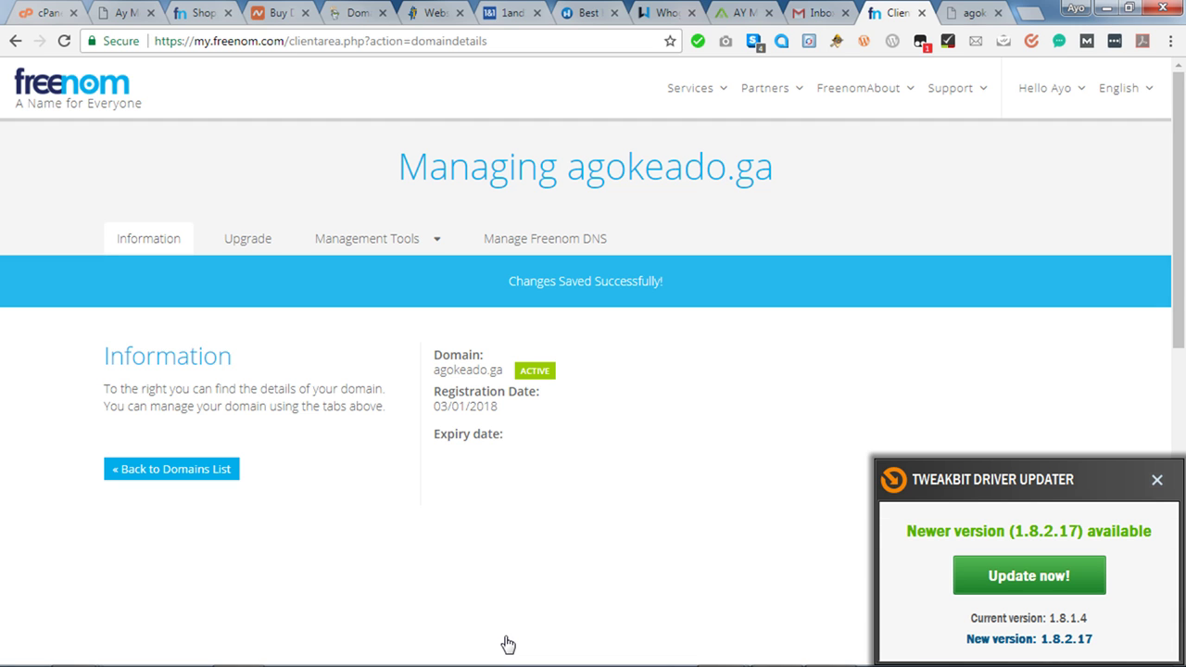
Close the TweakBit Driver Updater popup once the changes are saved.
click(1157, 480)
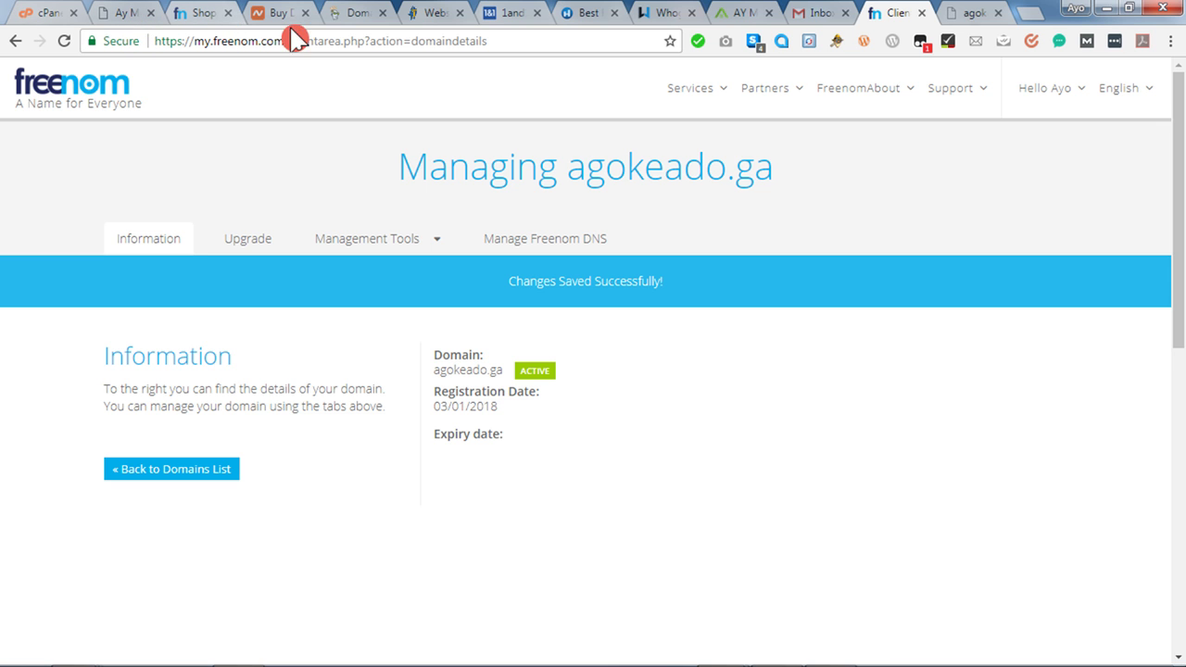
Close the GoDaddy, HostGator sales, 1and1, HostNowNow, Gmail and other unneeded tabs.
click(385, 20)
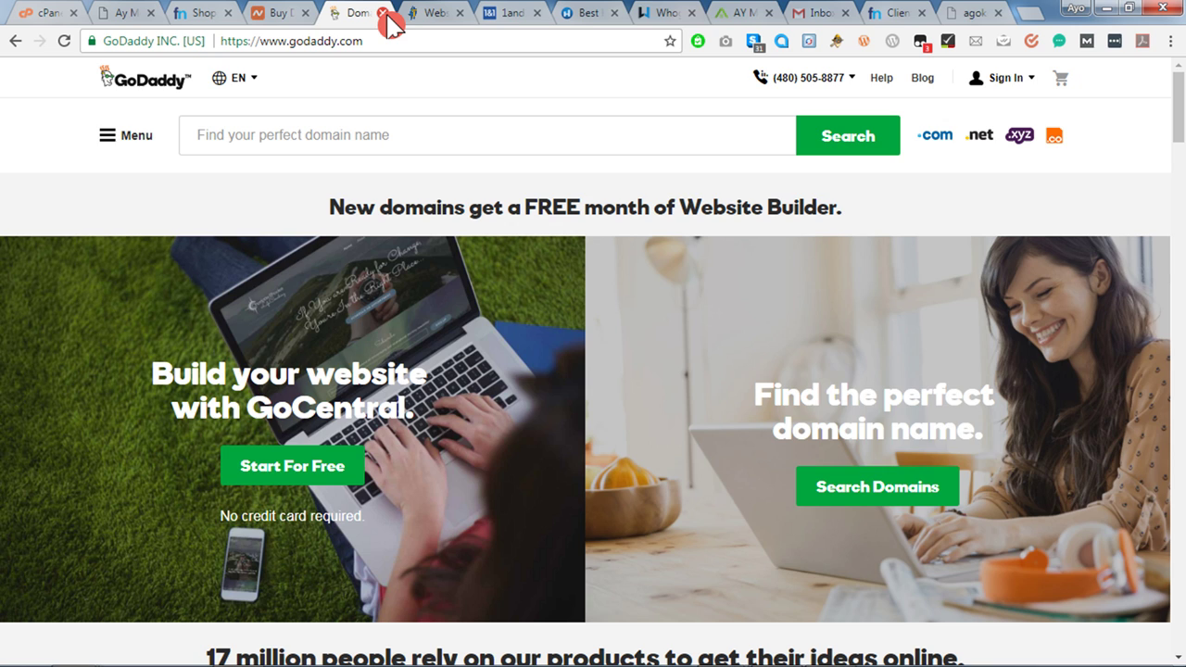
click(385, 15)
click(387, 15)
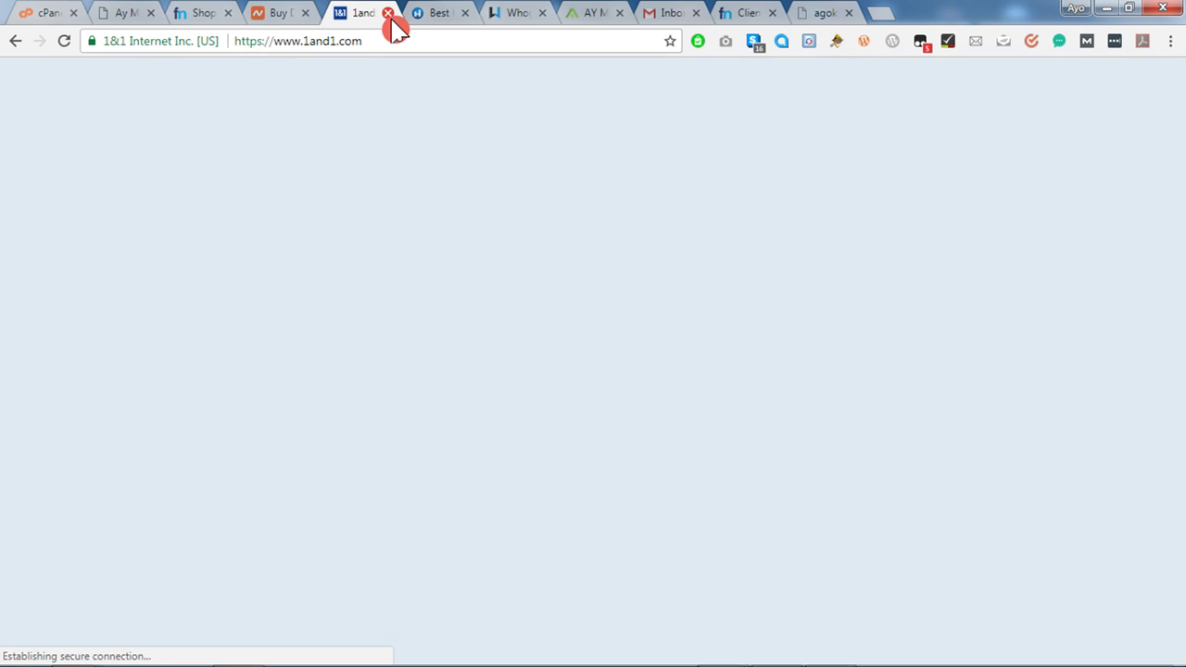
click(387, 14)
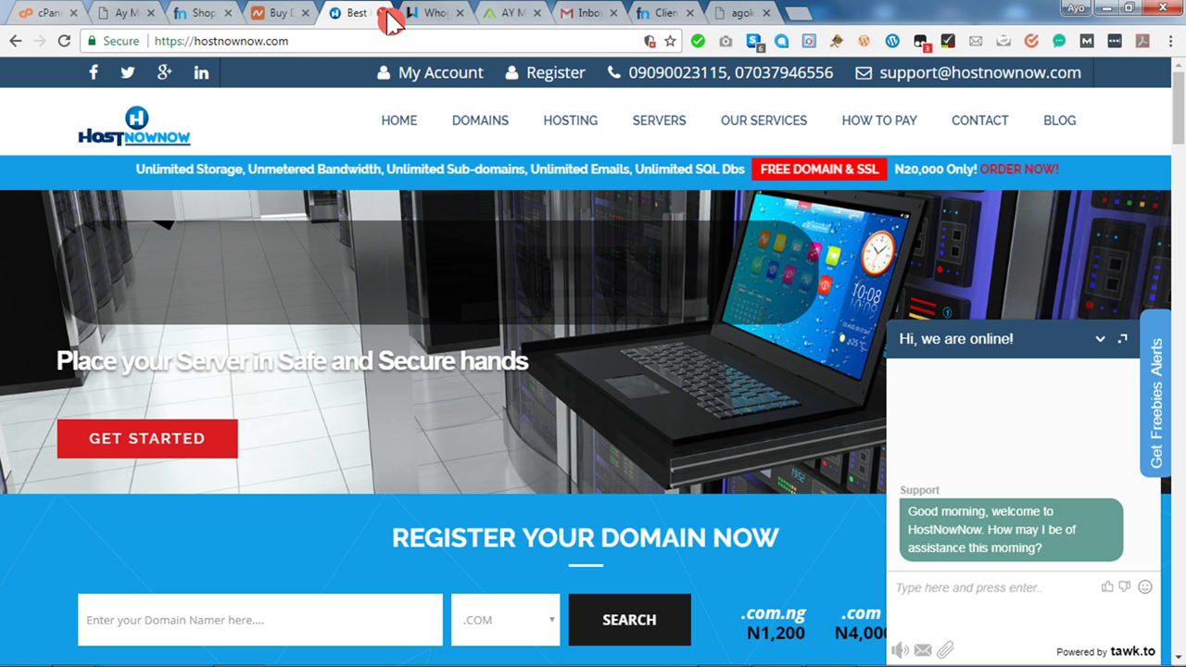
click(384, 13)
click(383, 13)
click(384, 13)
click(384, 13)
click(47, 13)
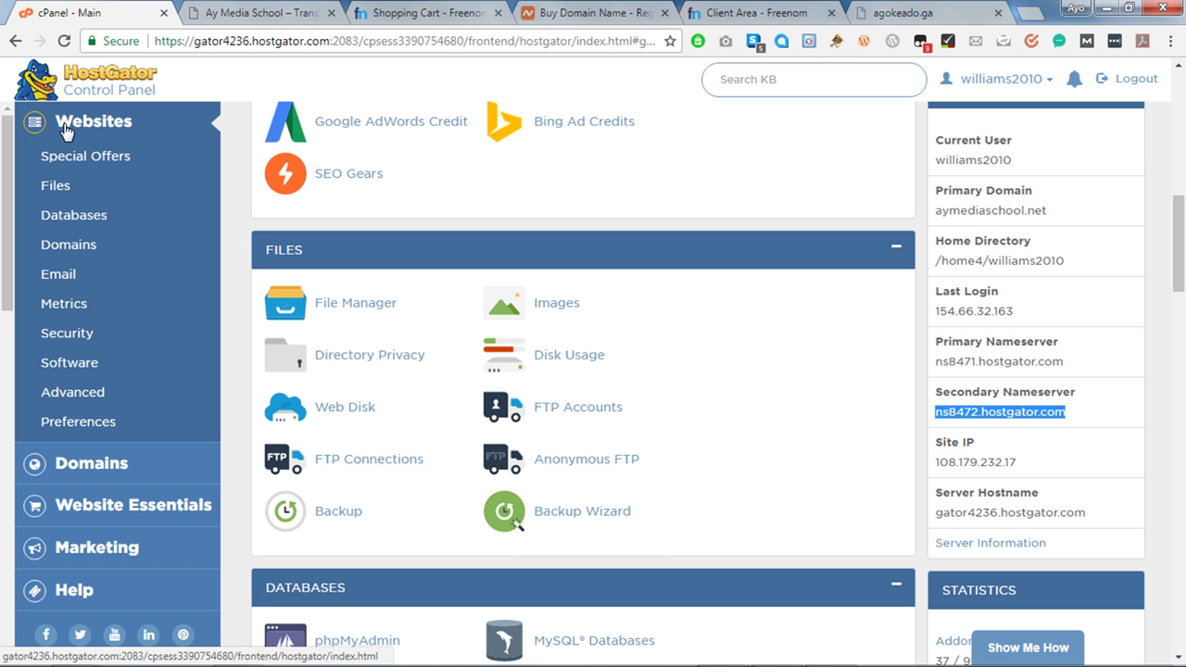
Open Addon Domains and pick agokeado.ga as the new domain name.
click(74, 249)
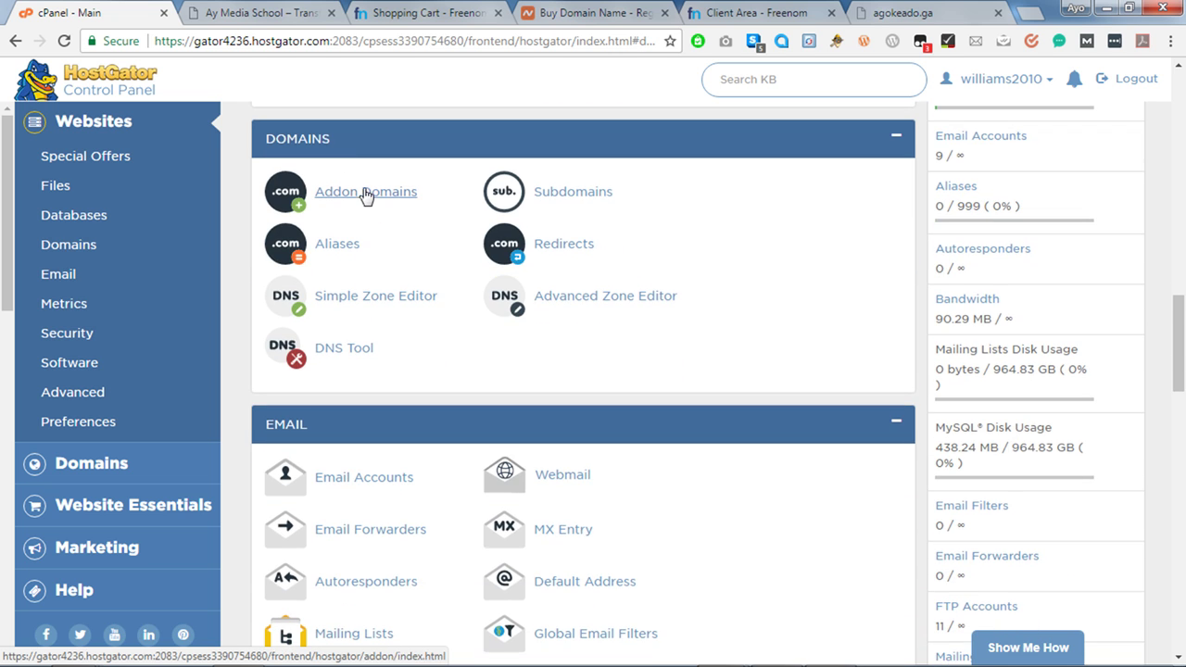
click(368, 194)
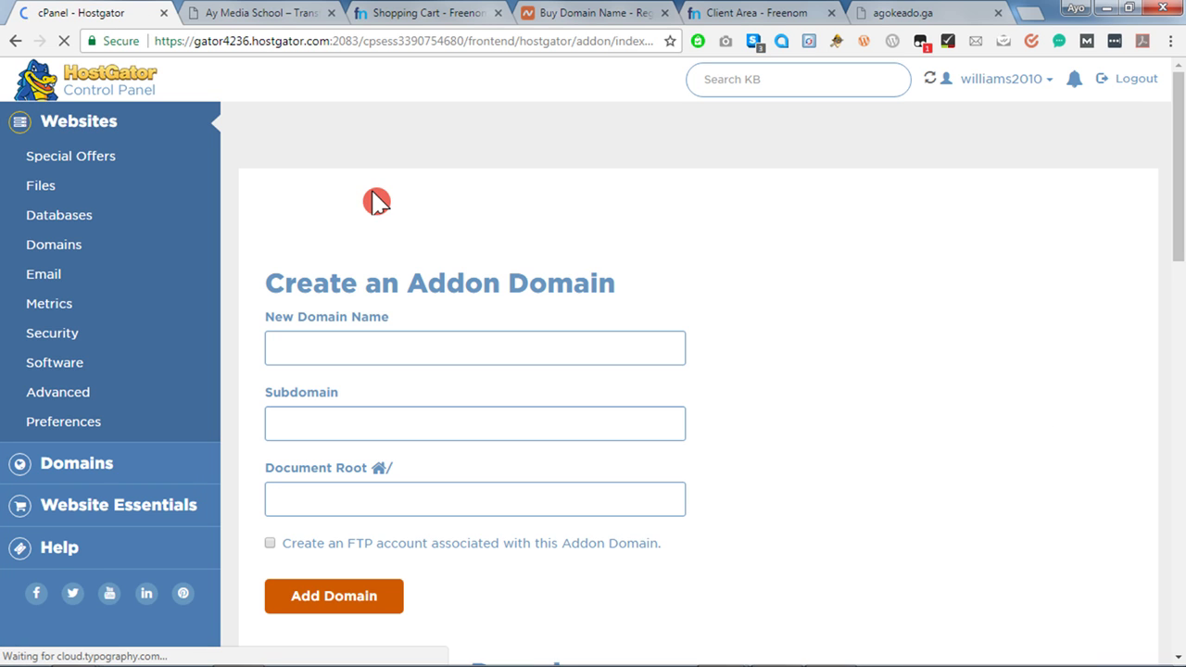
click(344, 347)
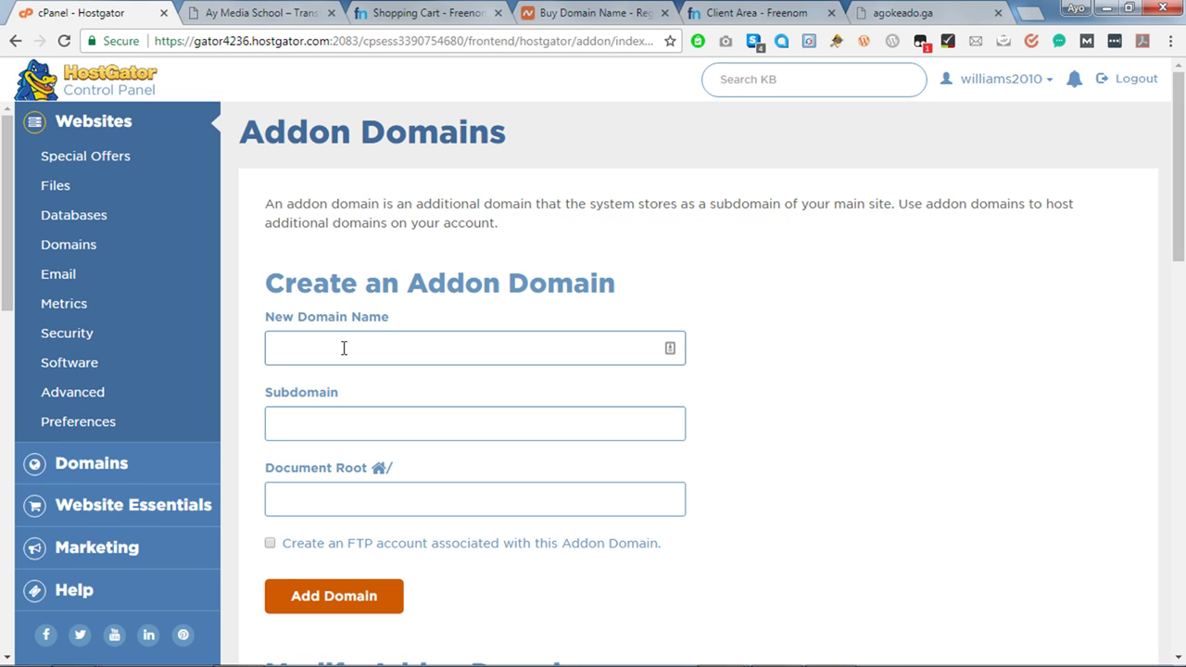
text(ag)
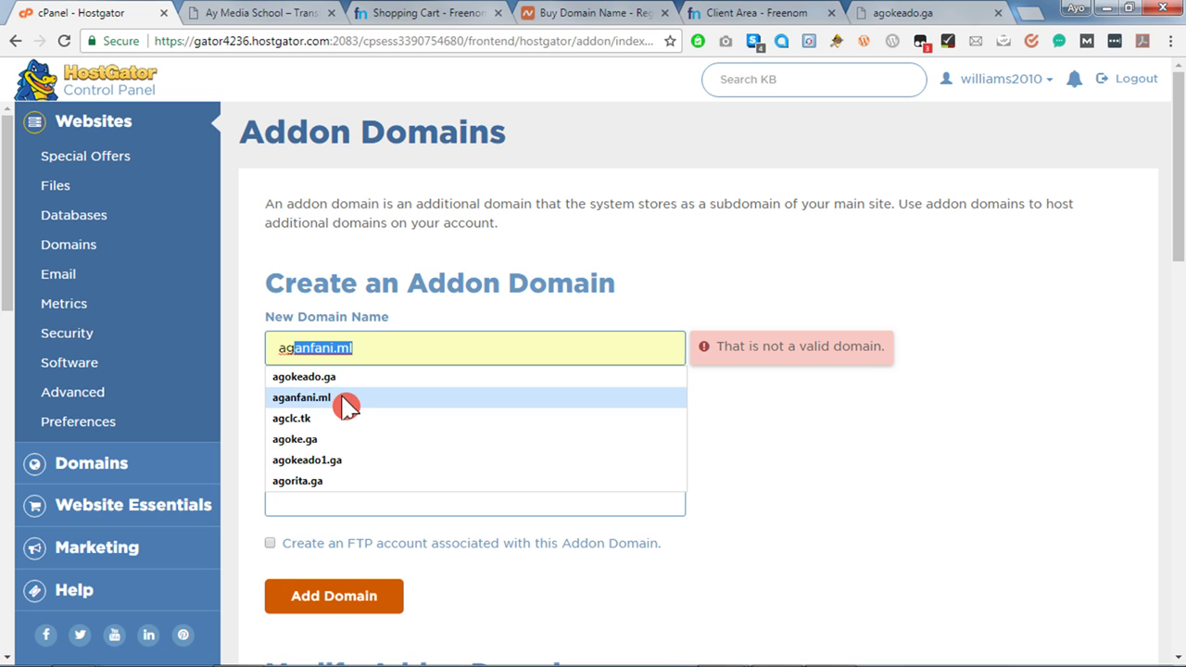
click(338, 379)
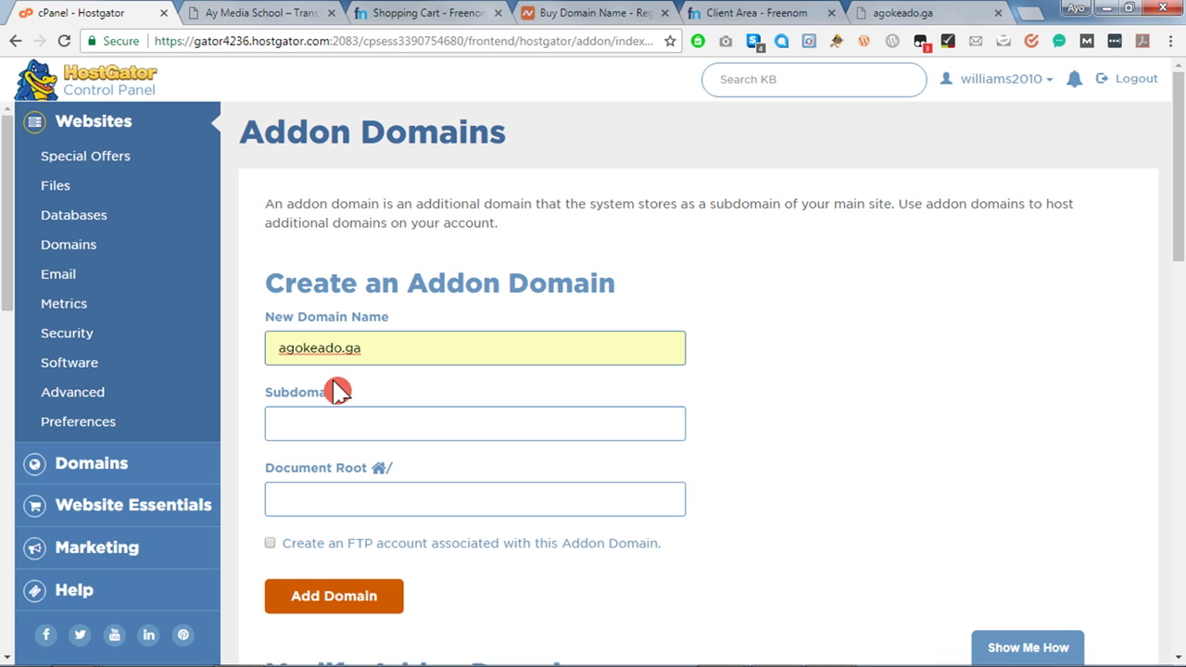
Trim the subdomain to agok and submit the addon domain.
click(356, 419)
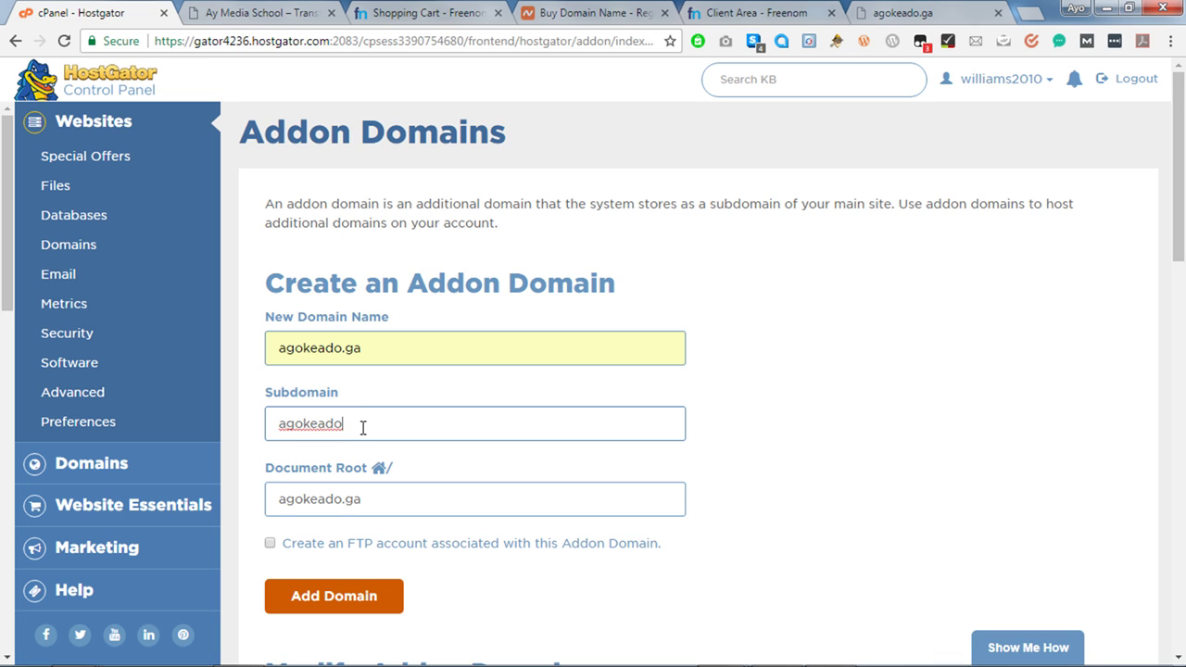
key(BackSpace)
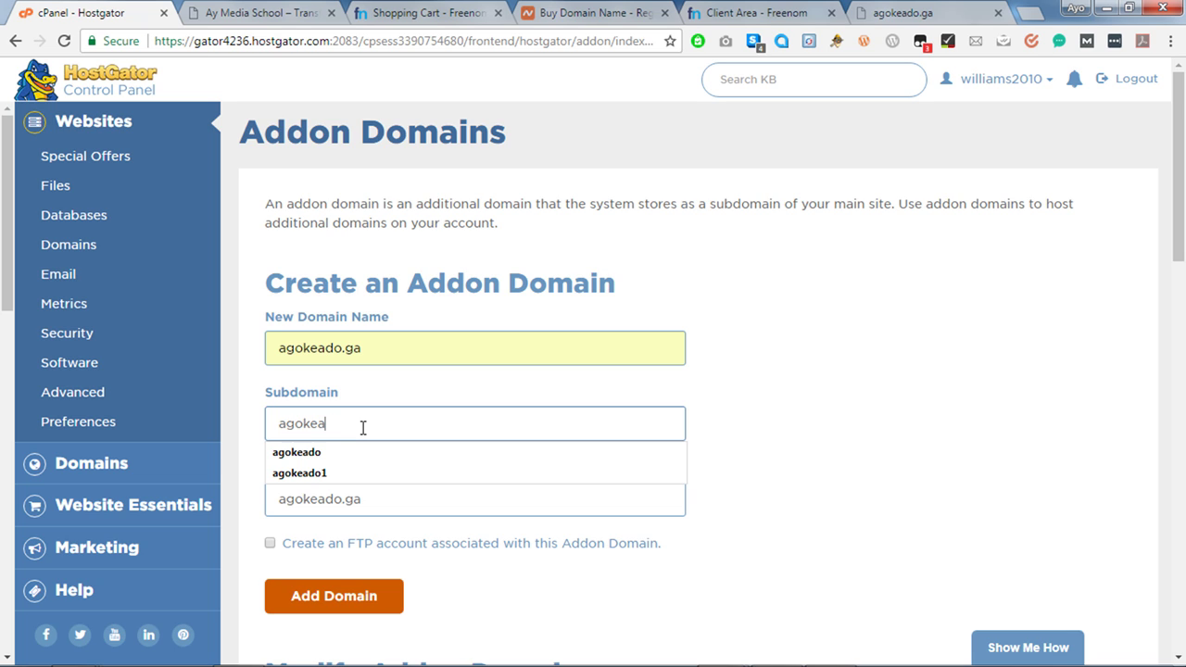
key(BackSpace)
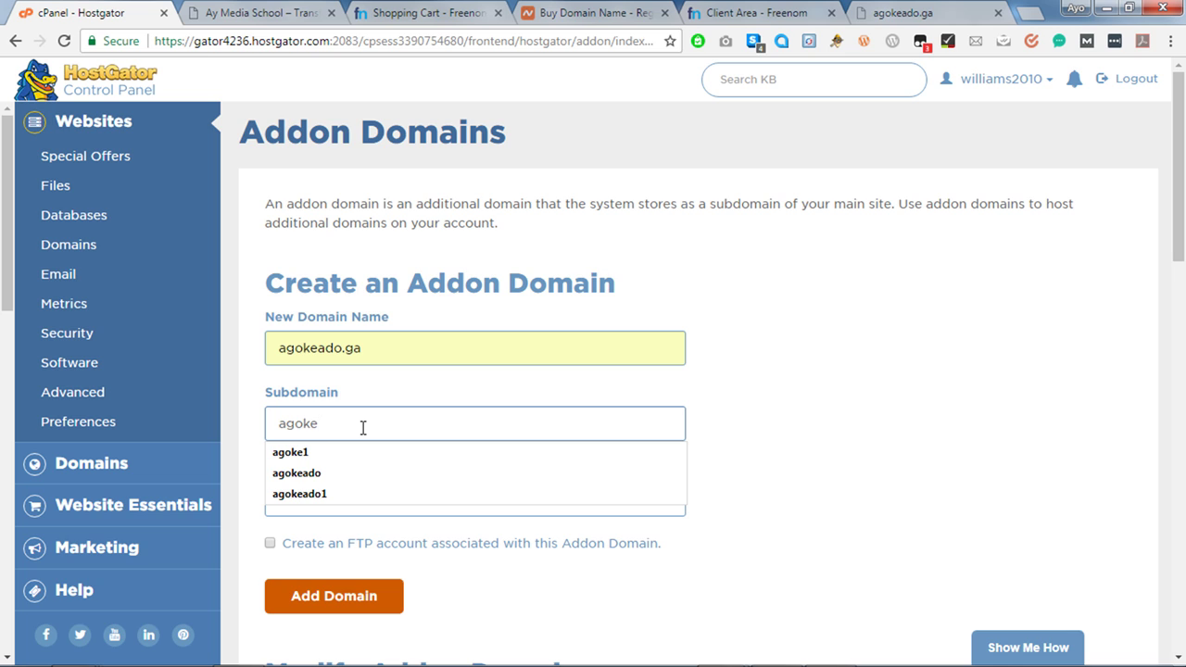
key(BackSpace)
click(711, 432)
click(373, 593)
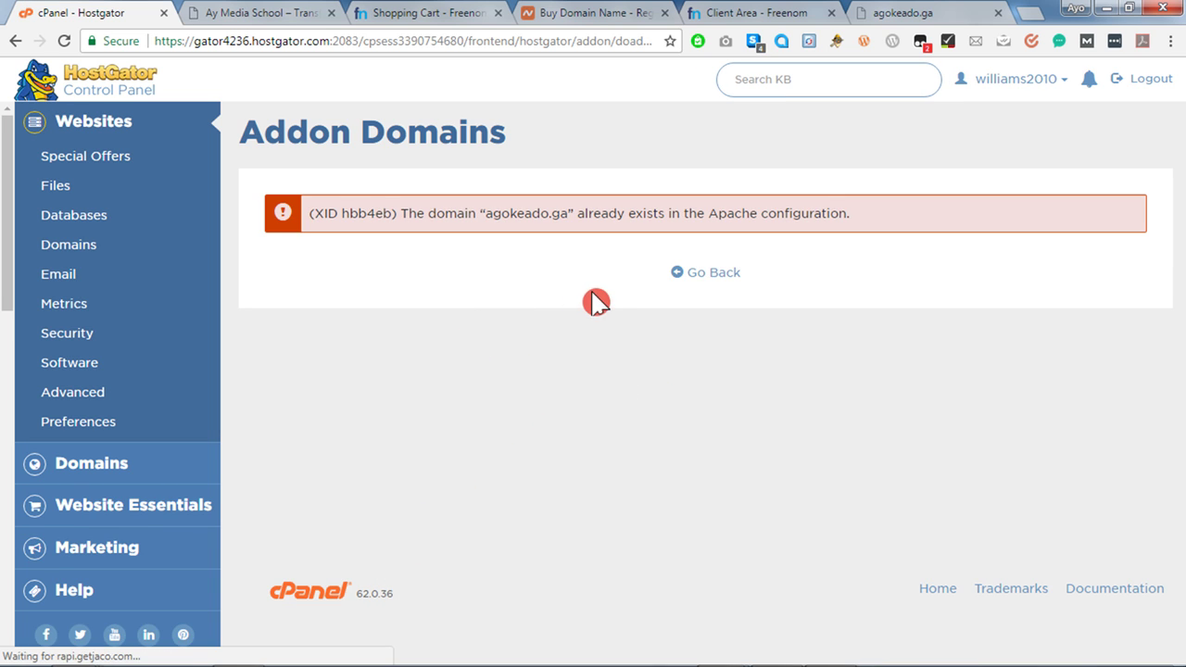
Go back from the addon domain error and jump to cPanel's Software section.
click(740, 279)
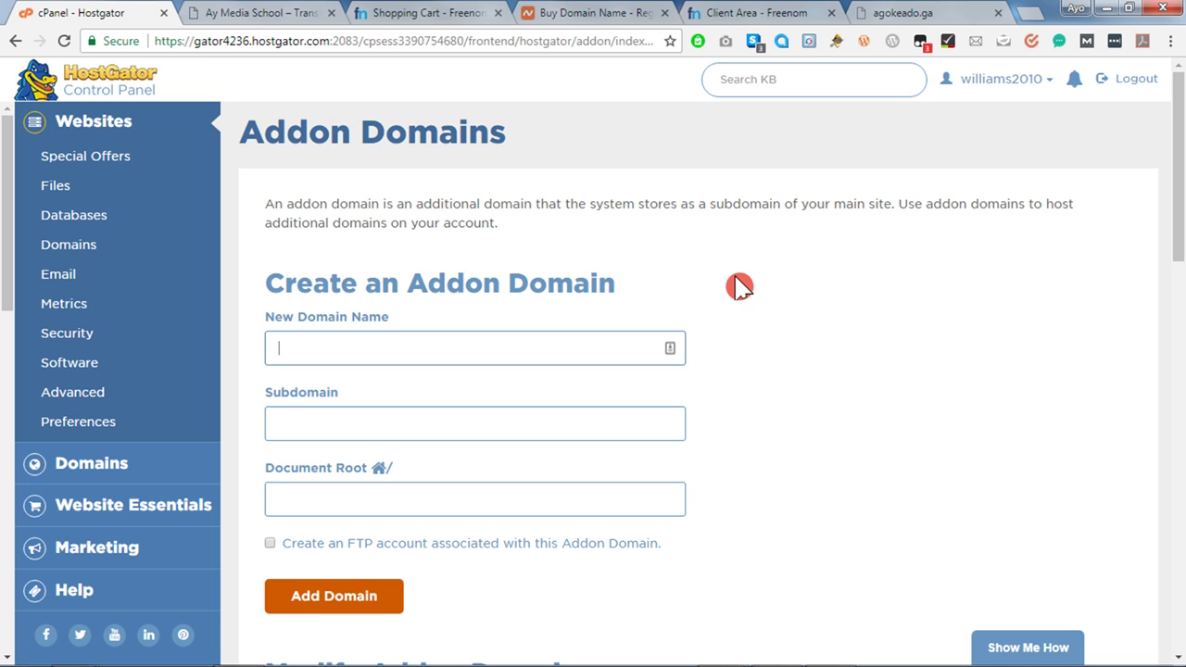
click(92, 370)
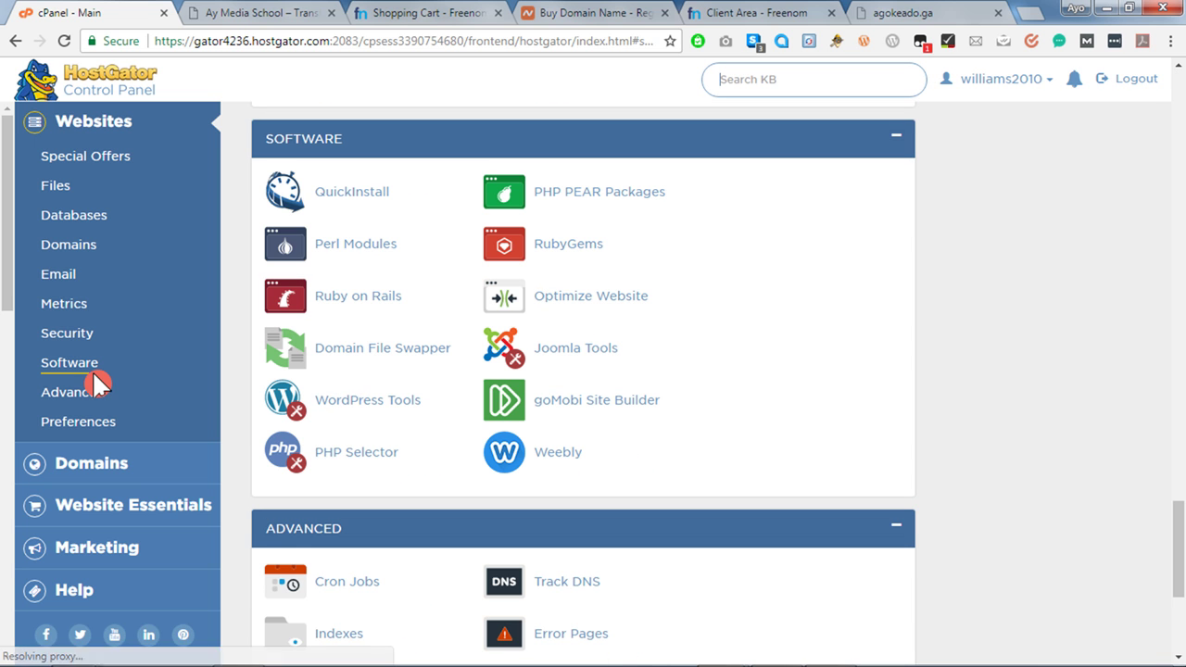
Start a free WordPress QuickInstall with agokeado.ga as the install domain.
click(352, 202)
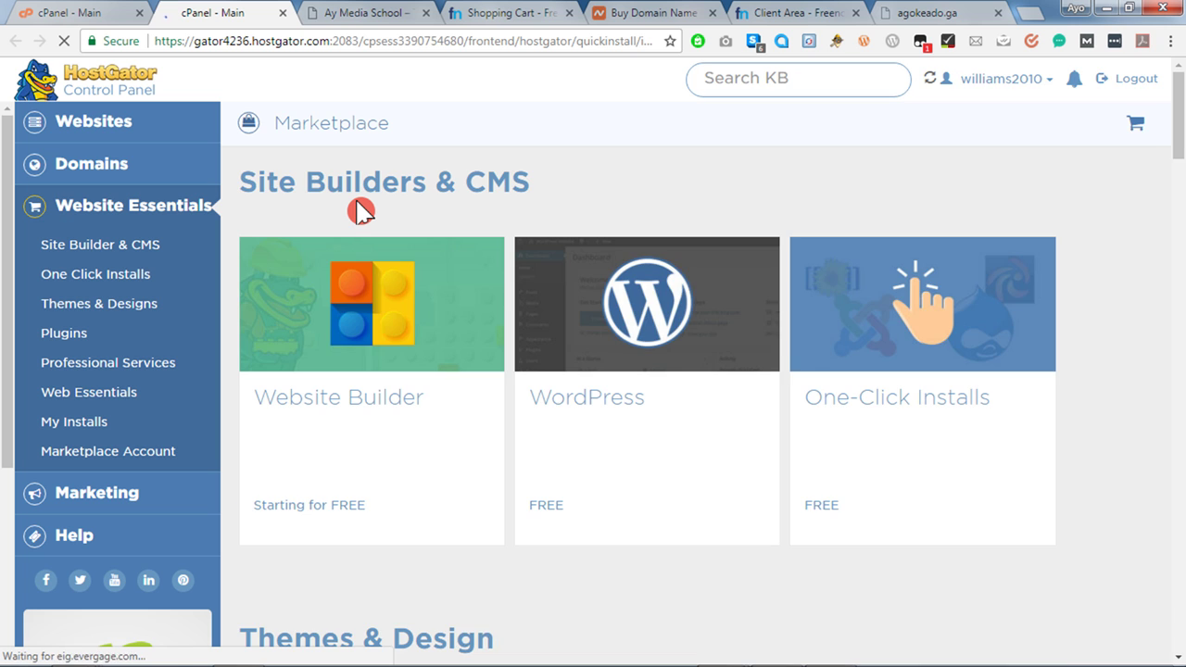
click(564, 517)
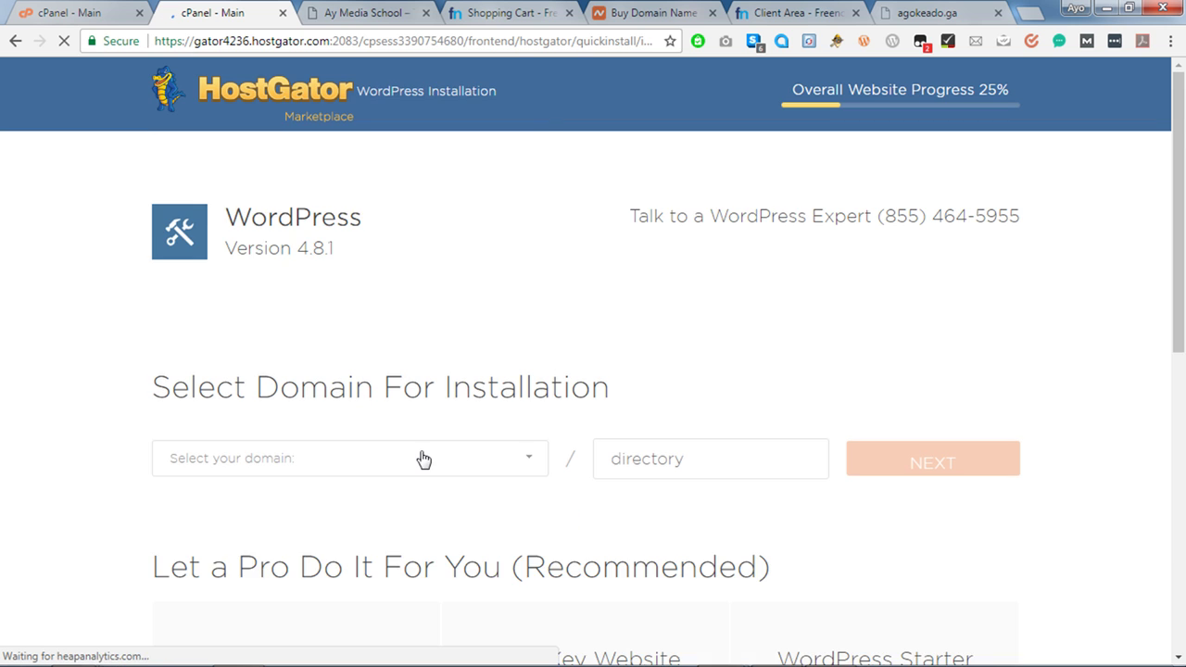
click(423, 459)
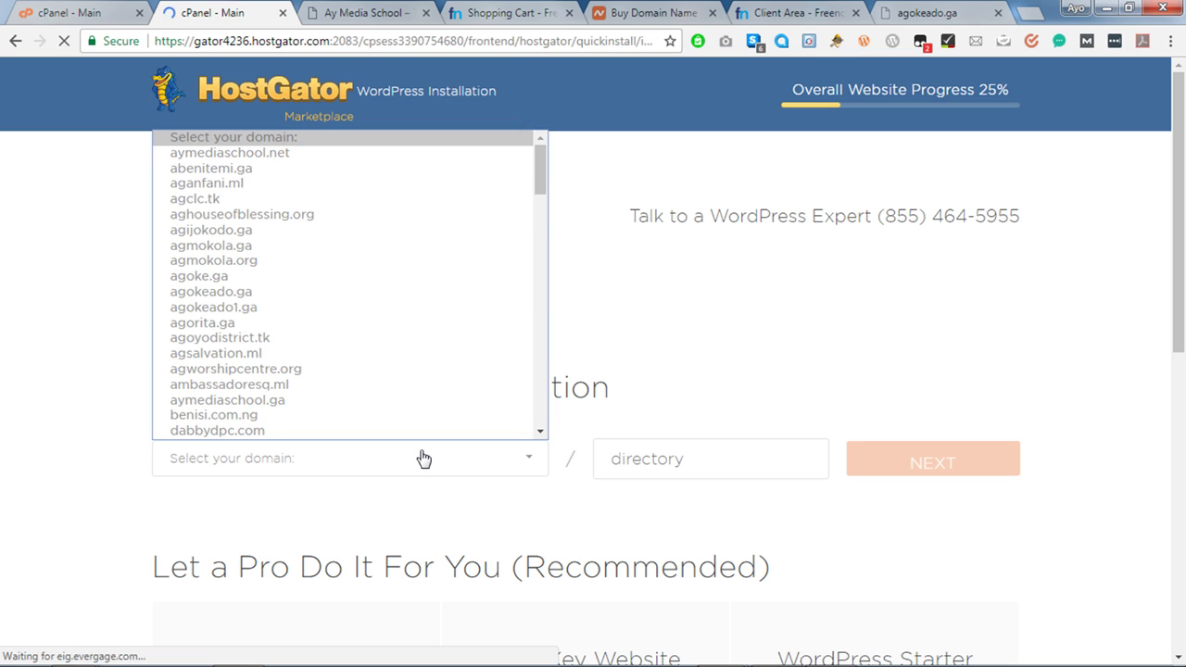
click(288, 297)
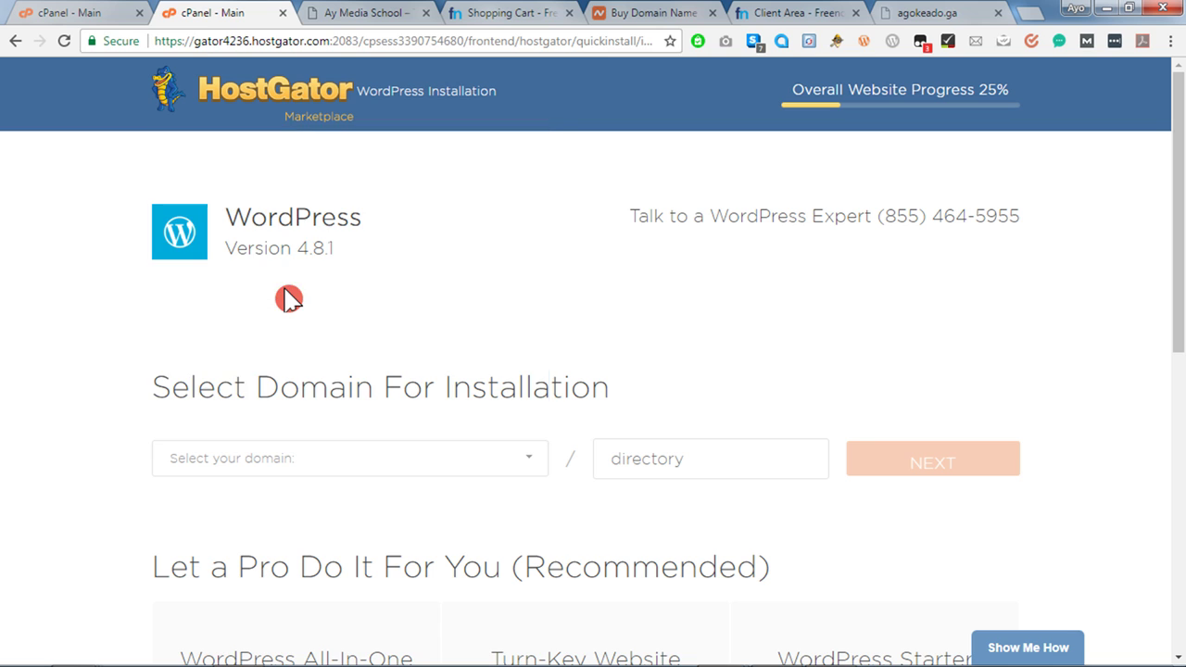
click(947, 454)
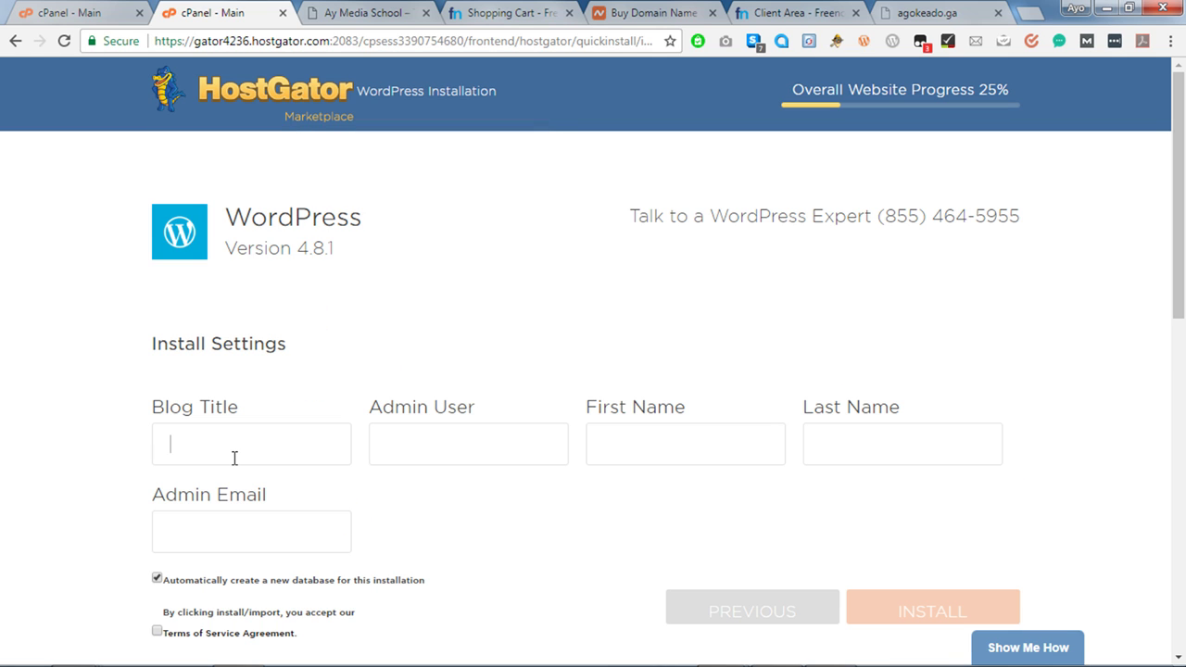
Enter blog title 'AG Oke Ado' and fill in the admin username, first name and last name.
text(AG Oke Ado)
key(Tab)
text(Ayomi)
key(Tab)
text(AUyo)
double_click(411, 431)
key(Tab)
key(Tab)
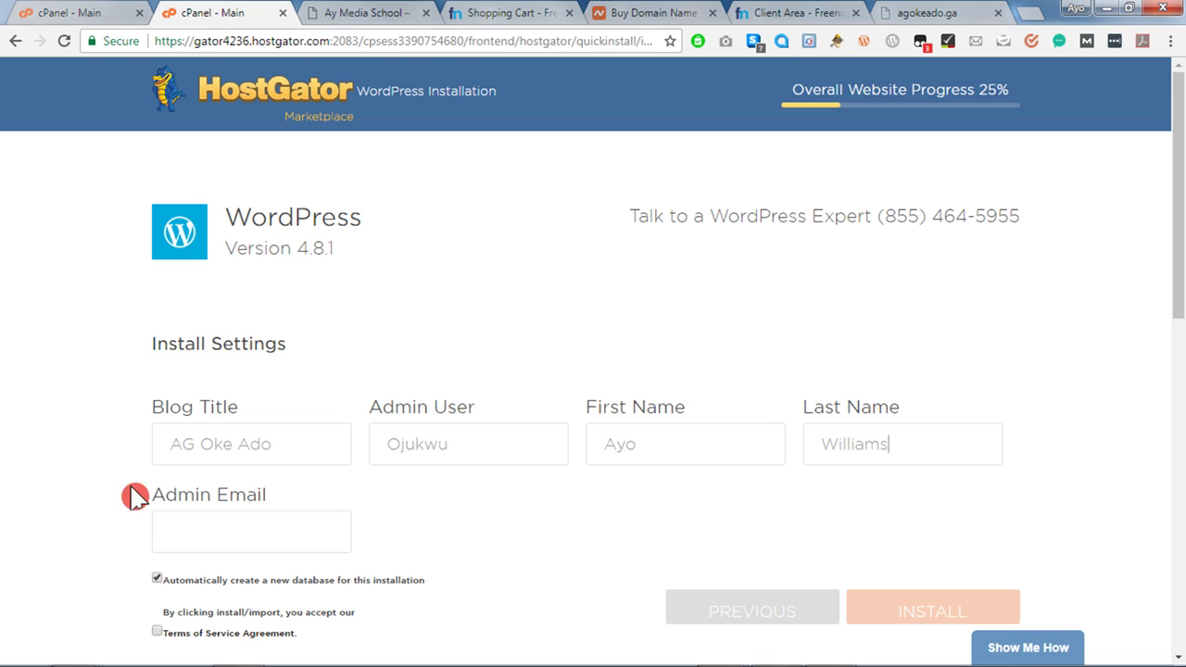
Fill in the admin e-mail from saved suggestions, accept the Terms of Service, and install WordPress.
click(201, 544)
text(ay)
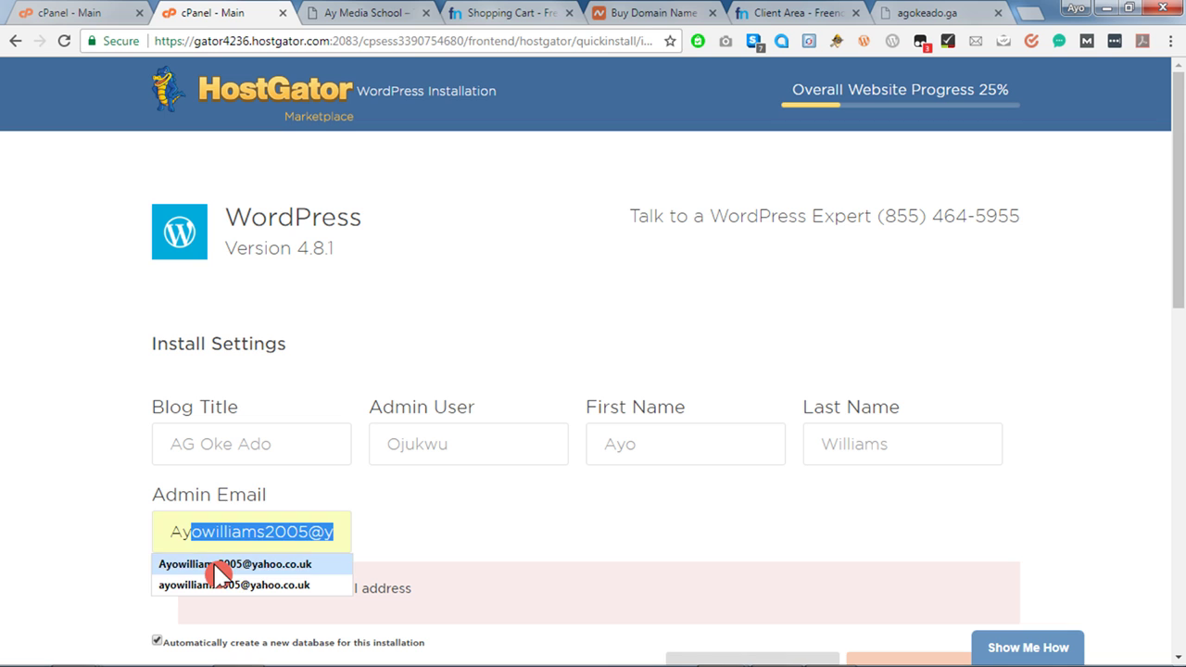
click(217, 566)
scroll(411, 543, down, 2)
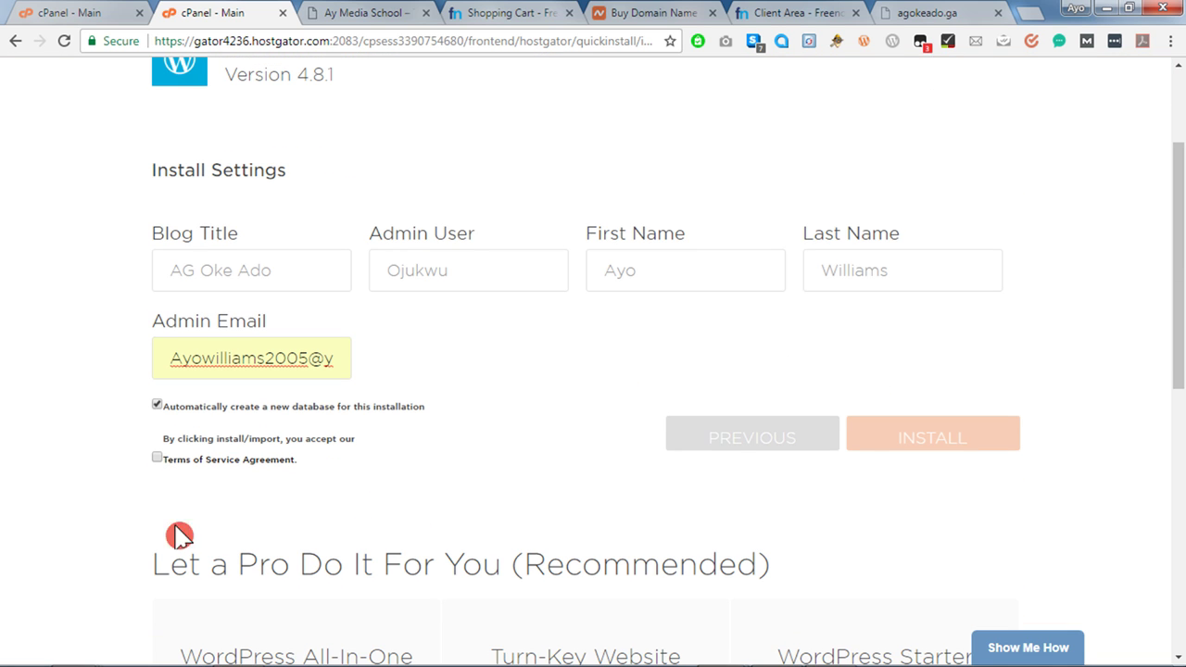
click(159, 461)
click(159, 461)
click(904, 448)
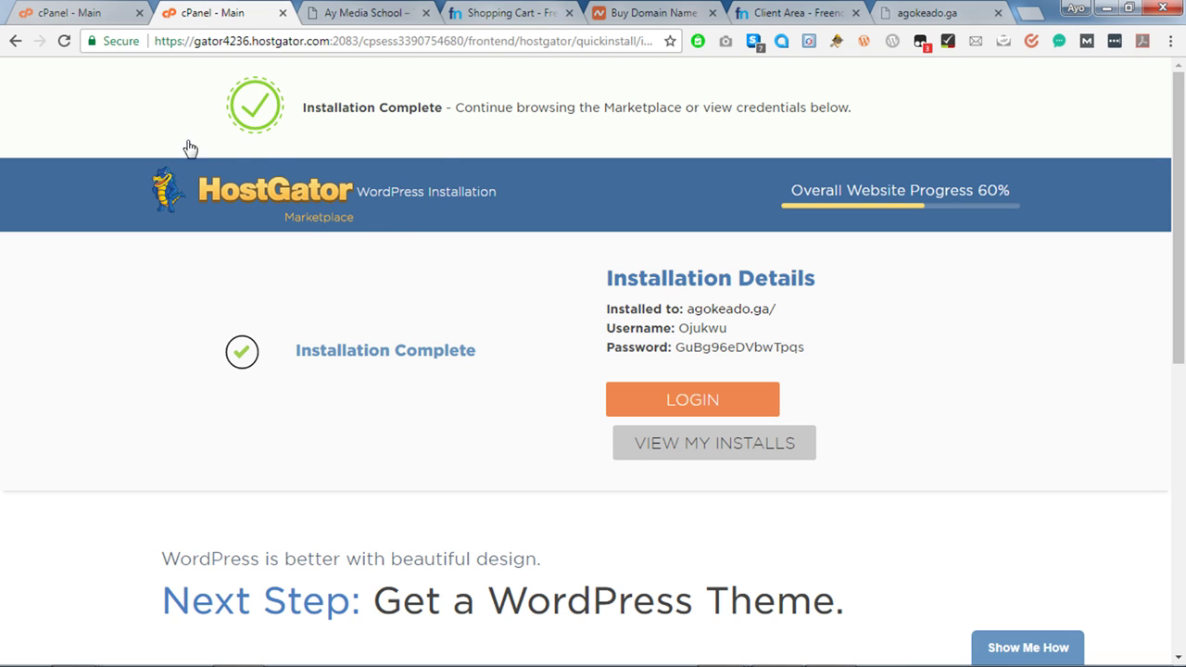
Open the installed agokeado.ga site from Installation Details in a new tab and view it.
right_click(707, 310)
click(781, 320)
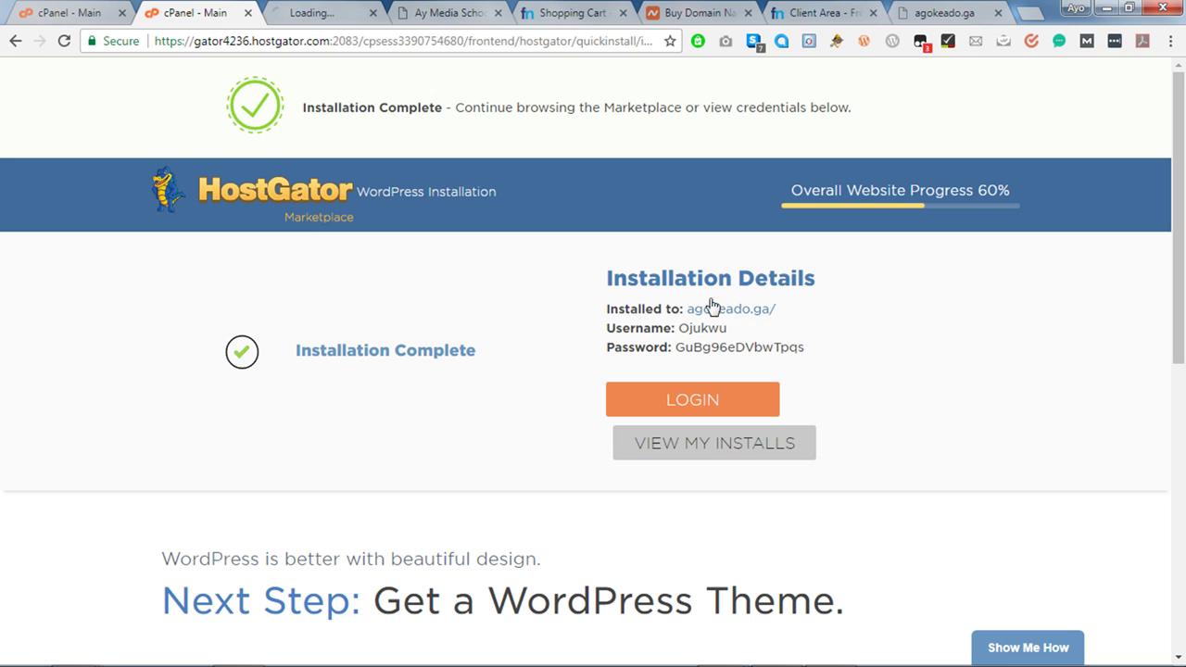
click(316, 17)
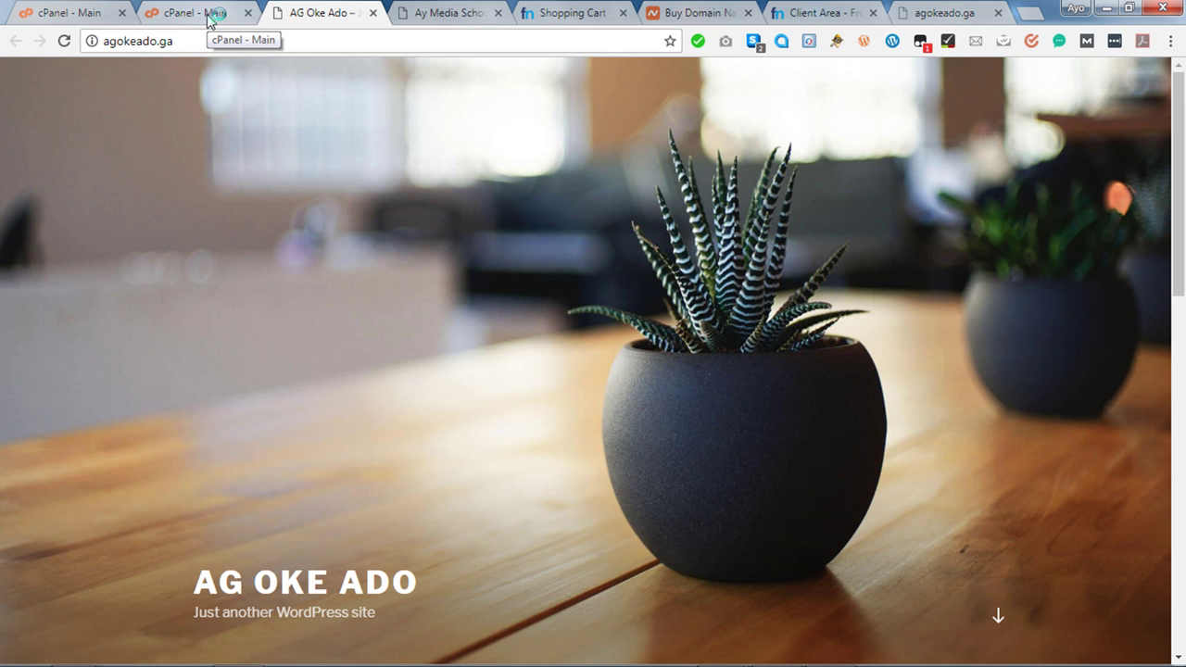
scroll(617, 267, down, 4)
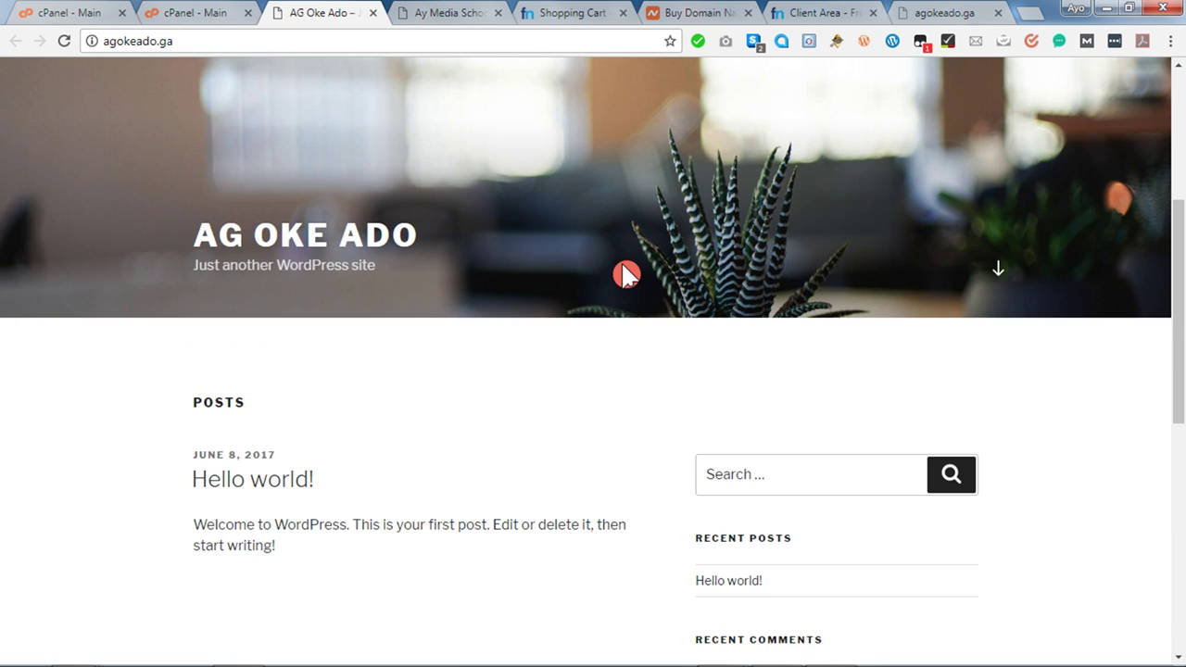
scroll(626, 274, down, 5)
scroll(624, 270, up, 9)
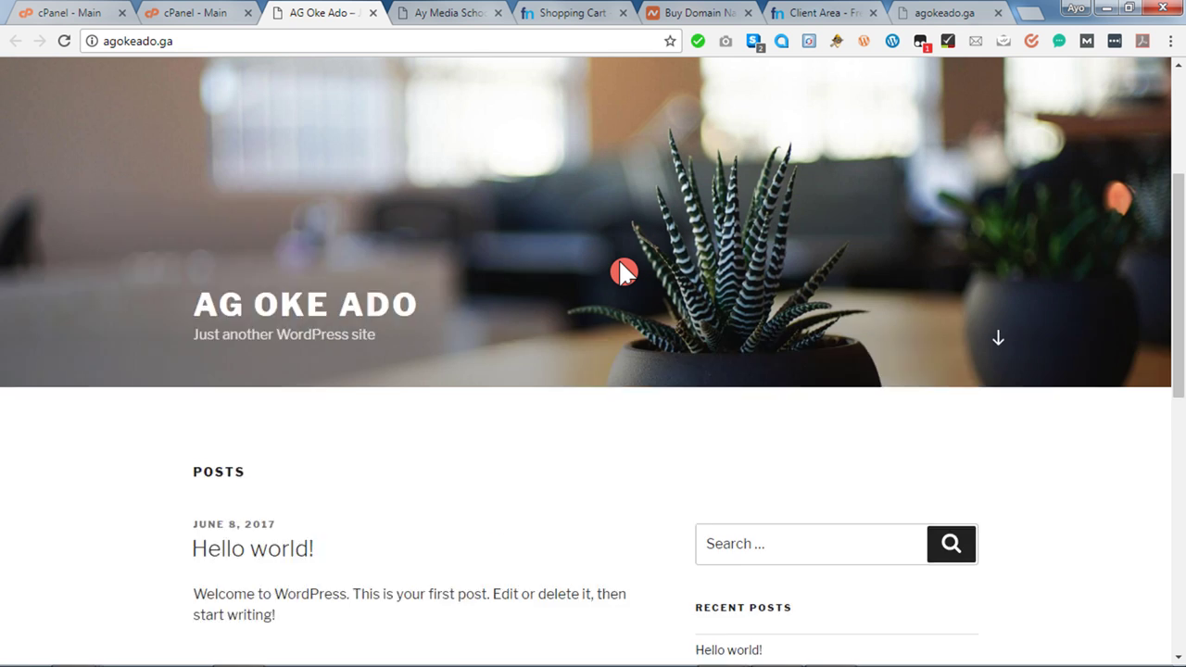
scroll(623, 271, down, 6)
scroll(623, 271, up, 6)
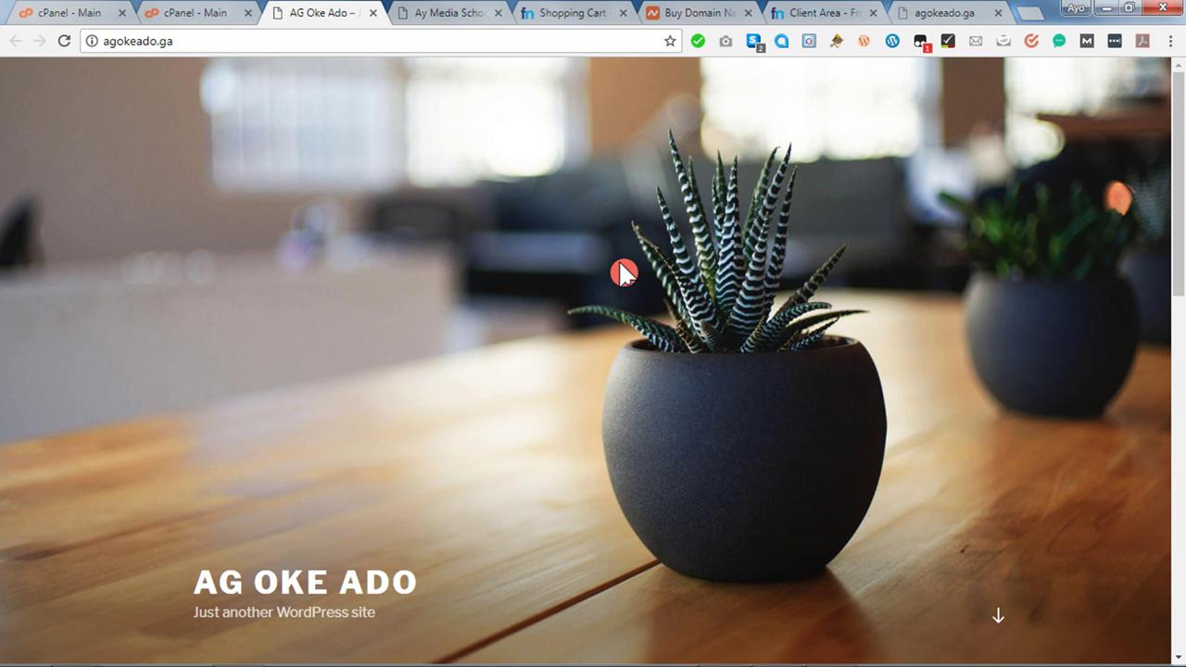
click(202, 19)
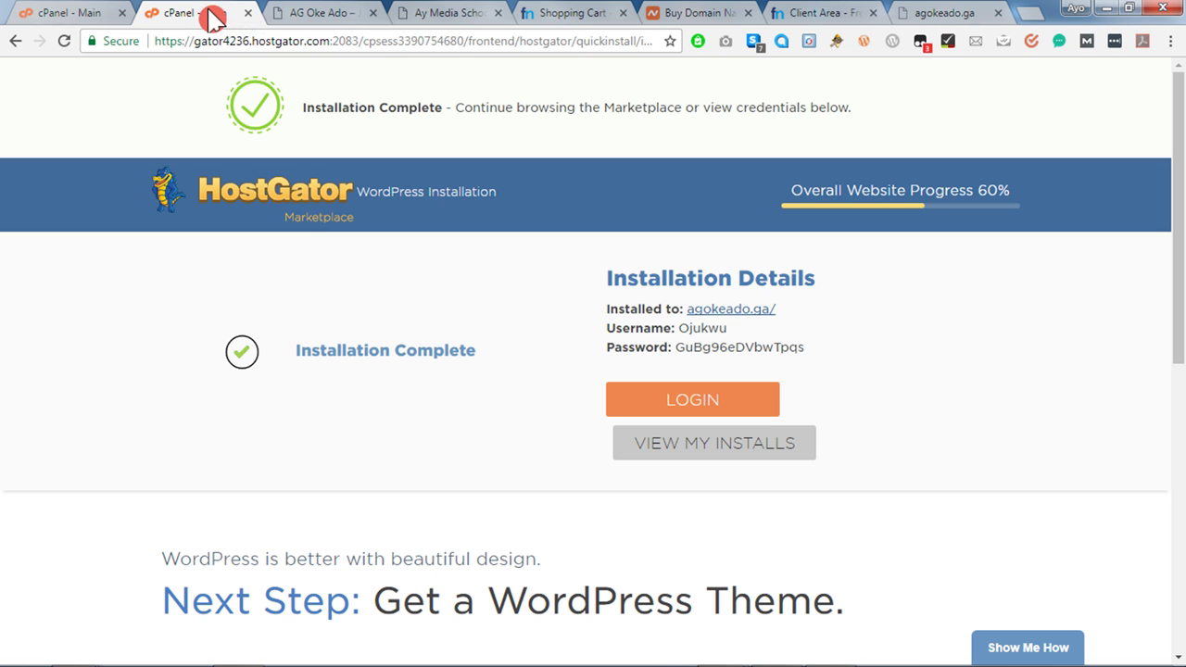
click(317, 18)
click(191, 20)
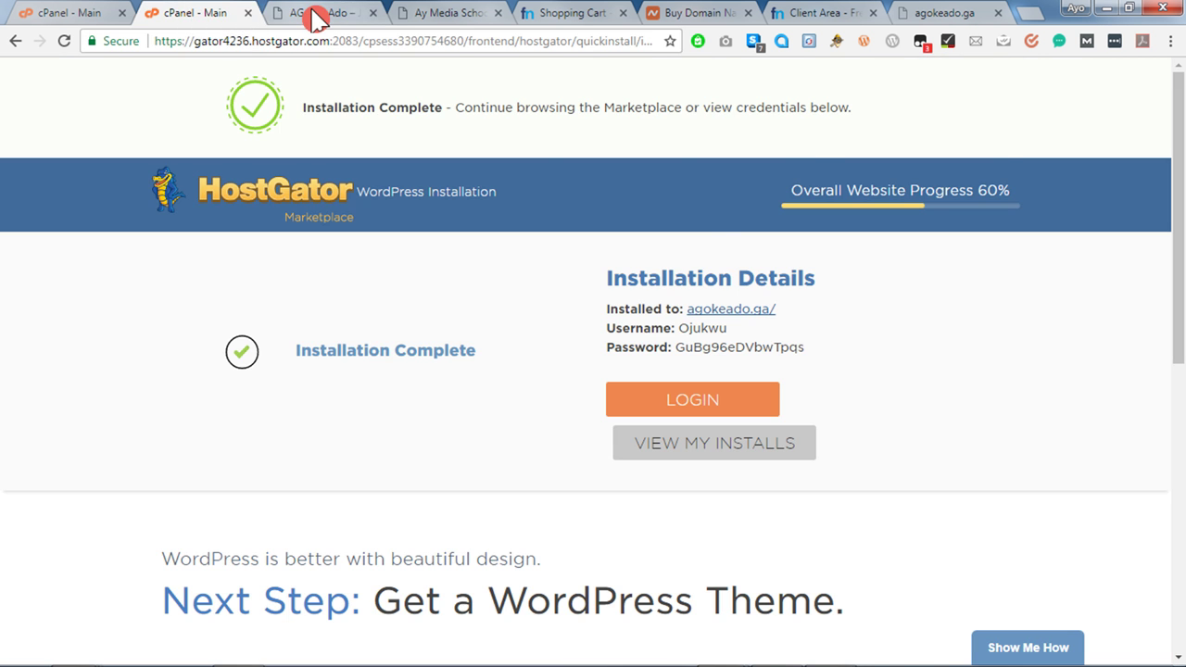
click(292, 24)
click(223, 20)
click(310, 21)
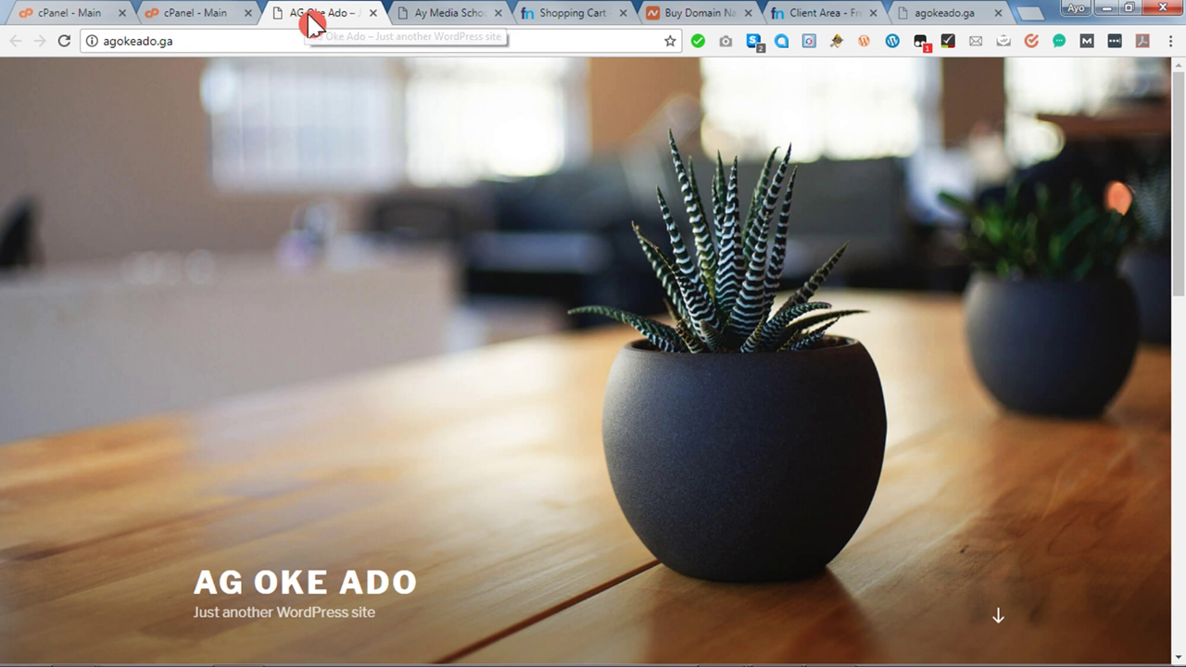
click(199, 23)
click(312, 22)
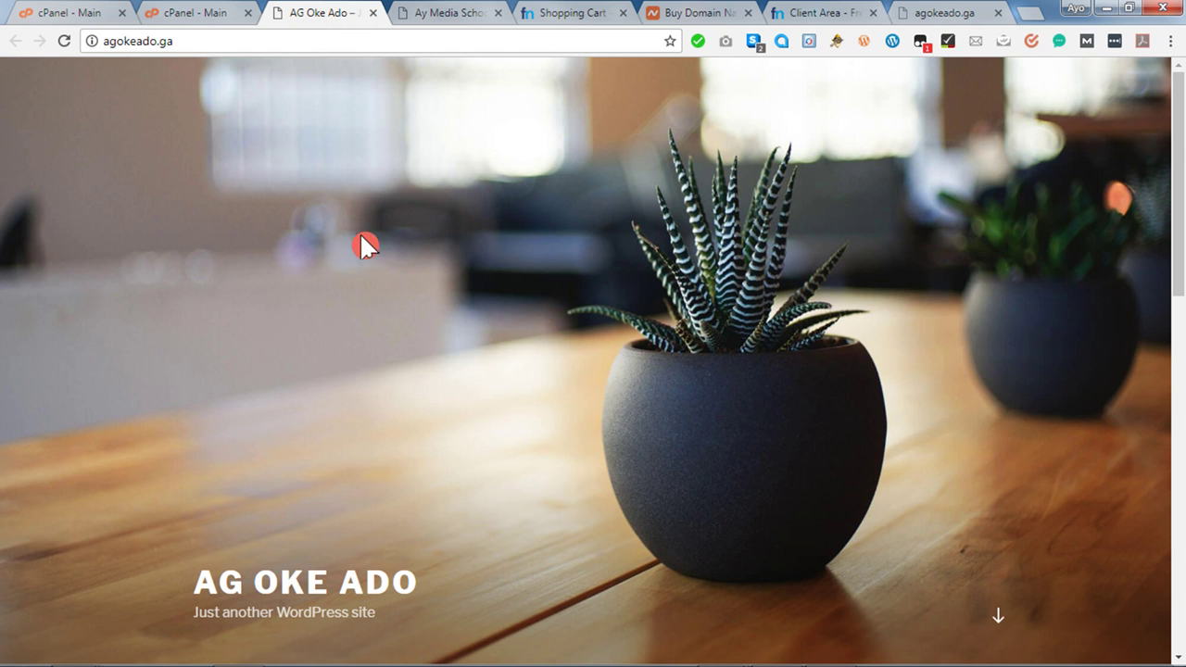
scroll(360, 227, down, 7)
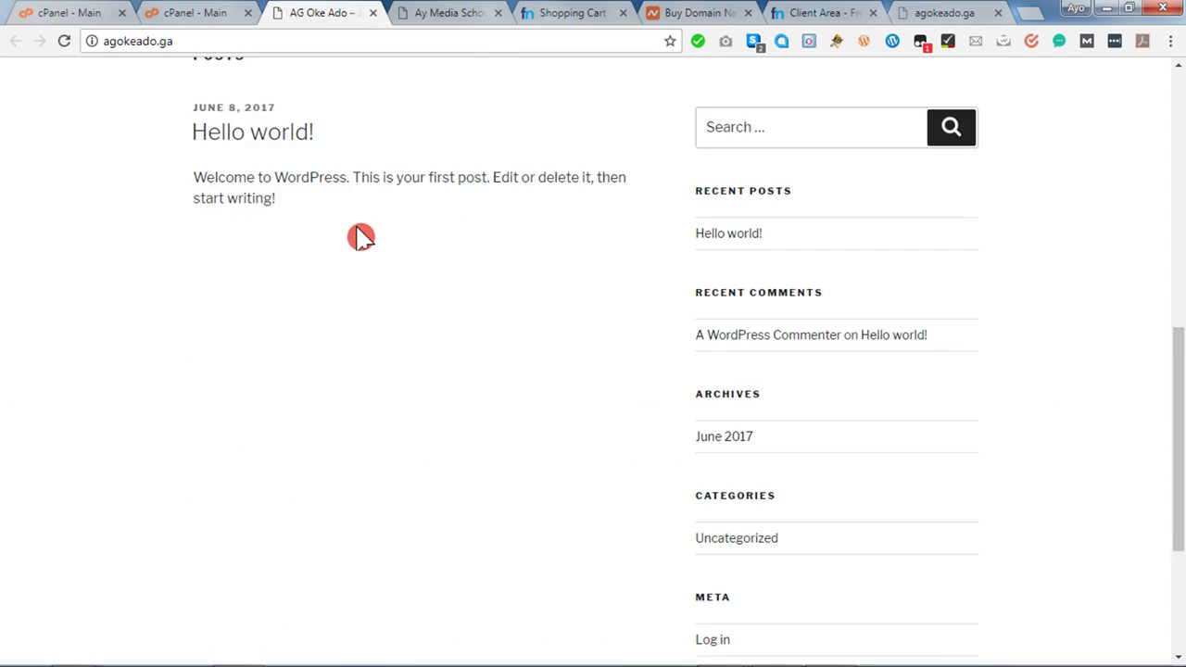
scroll(361, 227, up, 5)
scroll(358, 226, up, 3)
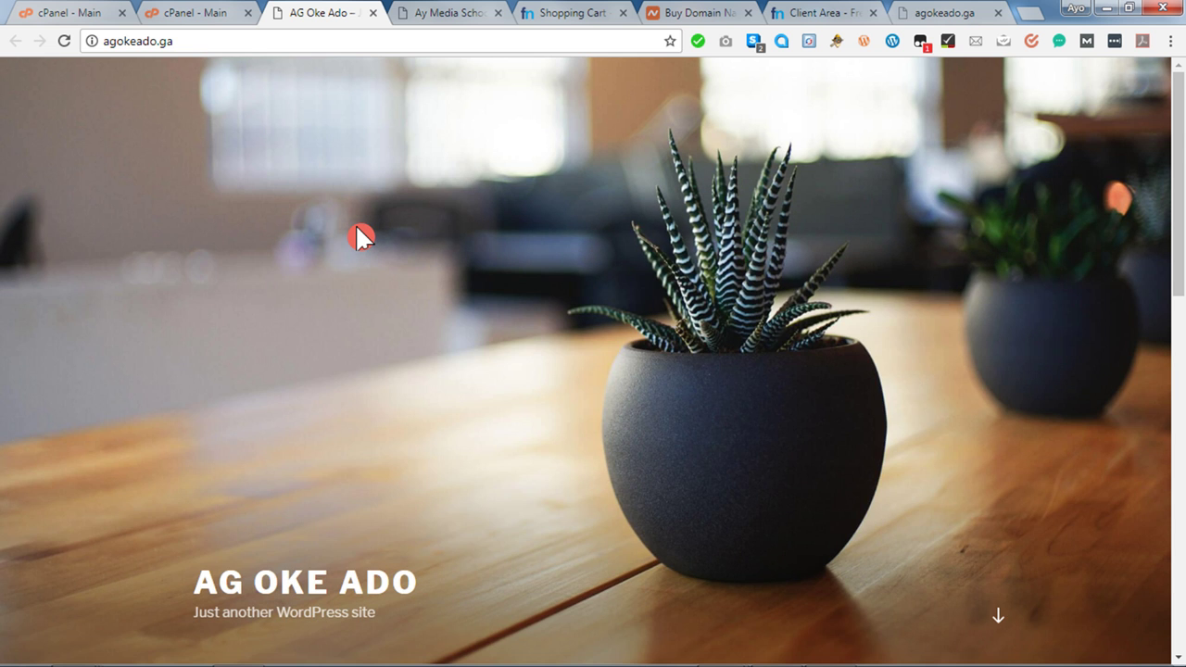
scroll(360, 235, down, 1)
scroll(354, 222, down, 10)
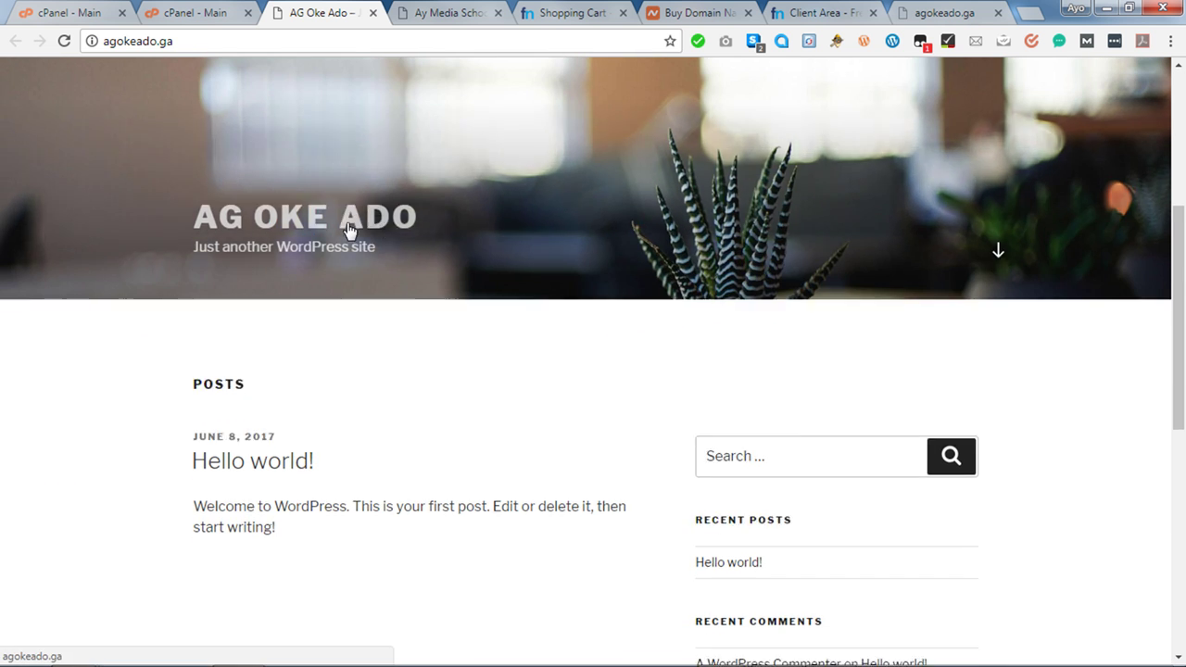
scroll(360, 236, up, 10)
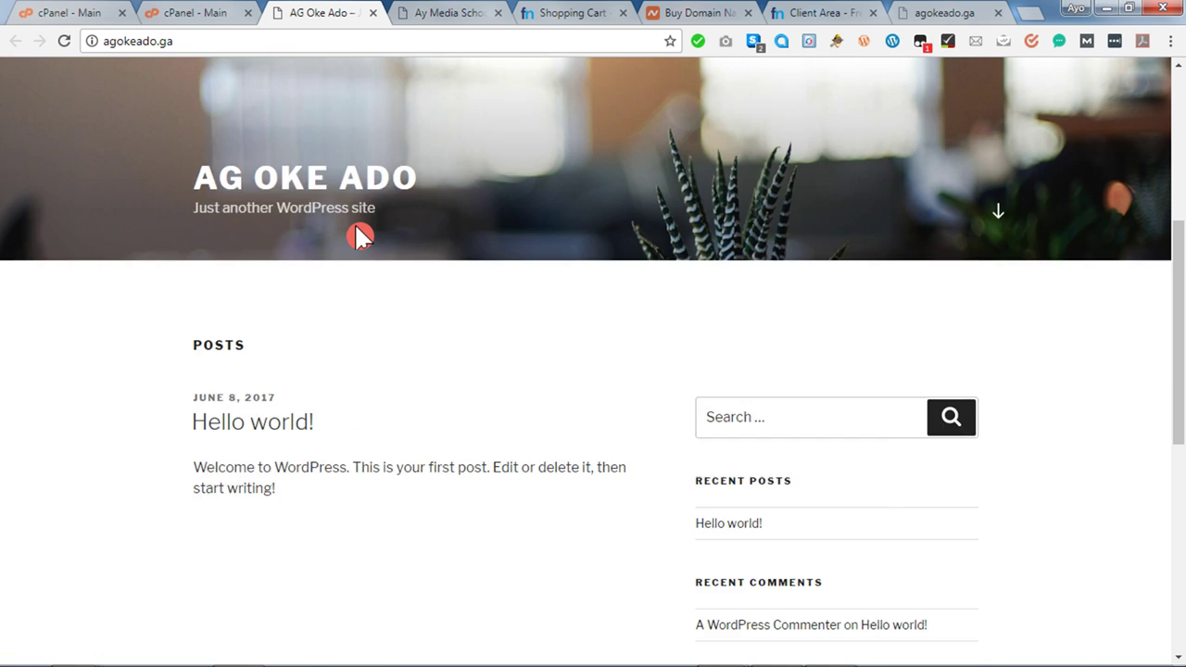
scroll(360, 237, down, 5)
scroll(360, 236, up, 5)
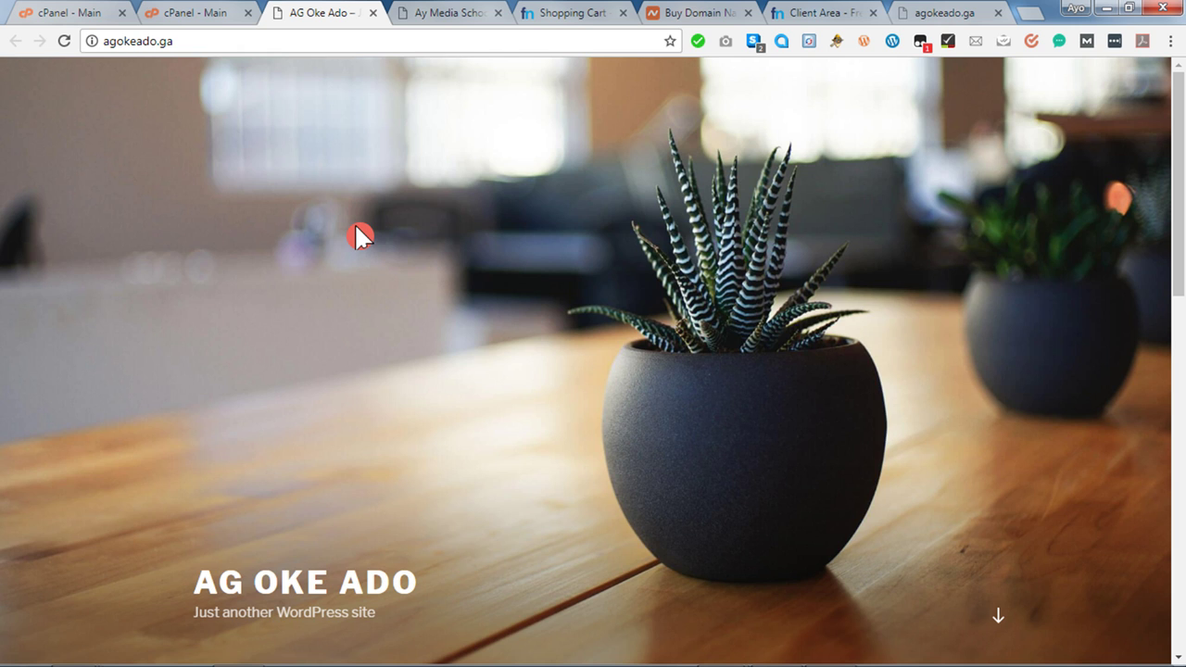
mouse_move(1007, 650)
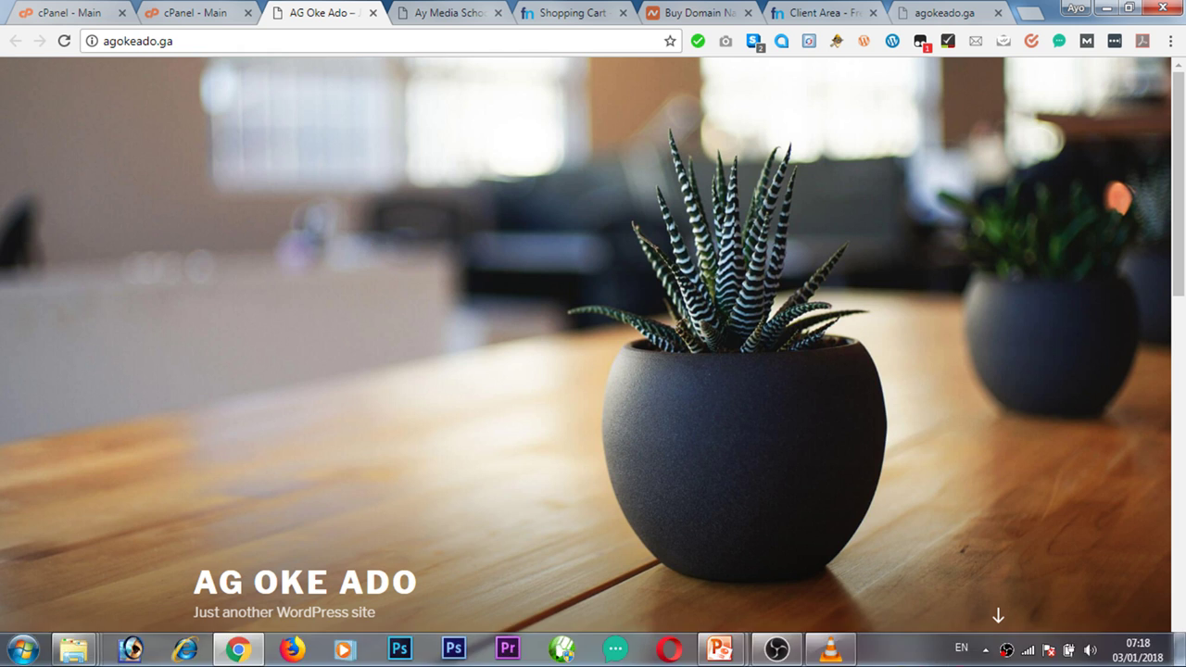